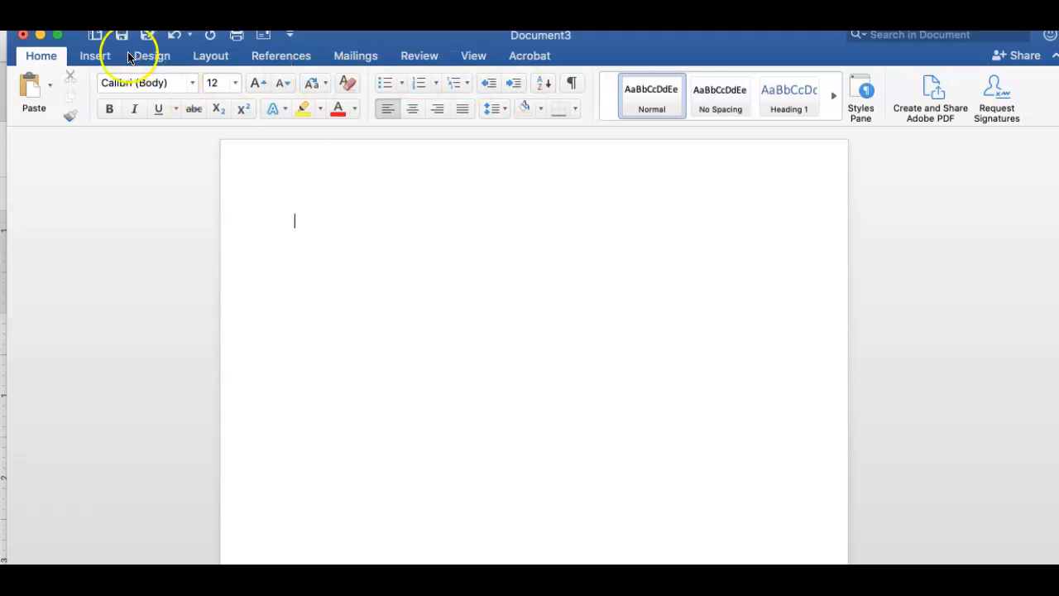
# Turn on the ruler from the View tools, briefly try Focus mode, then return to the page.
pyautogui.click(469, 54)
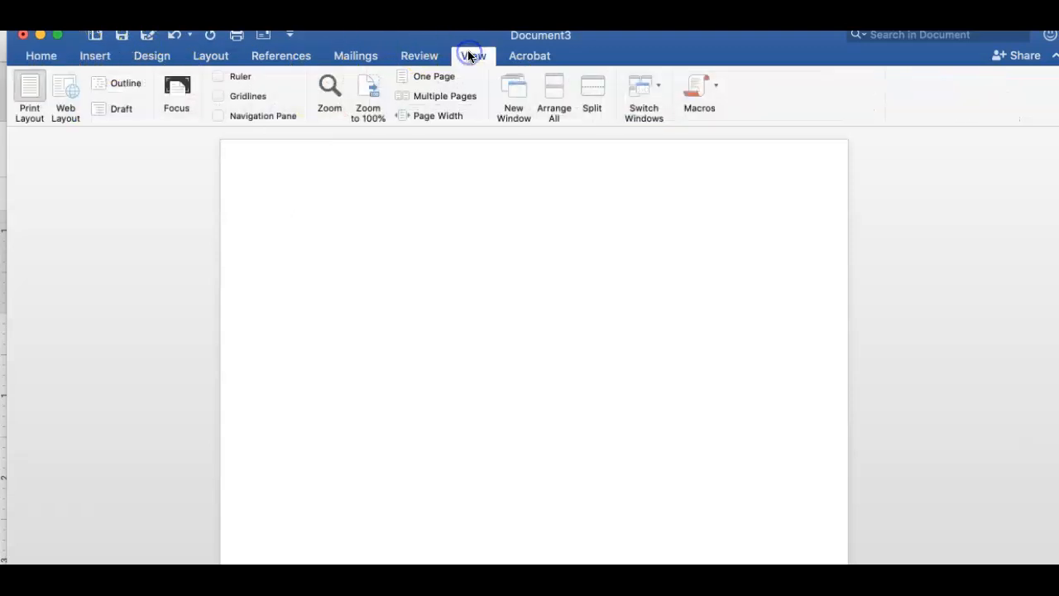
pyautogui.click(220, 76)
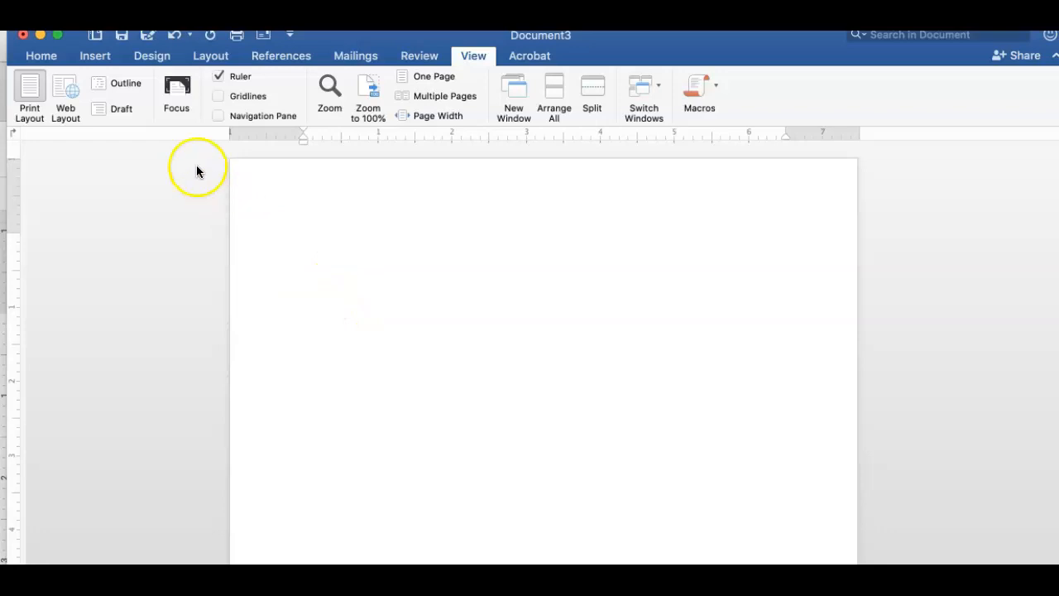
pyautogui.click(177, 88)
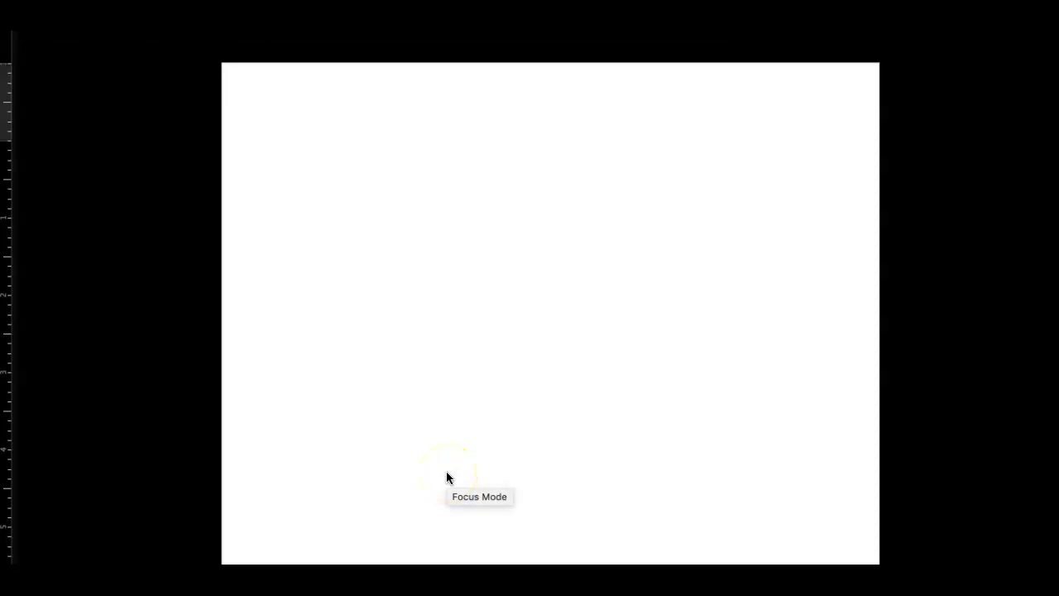
pyautogui.press('Escape')
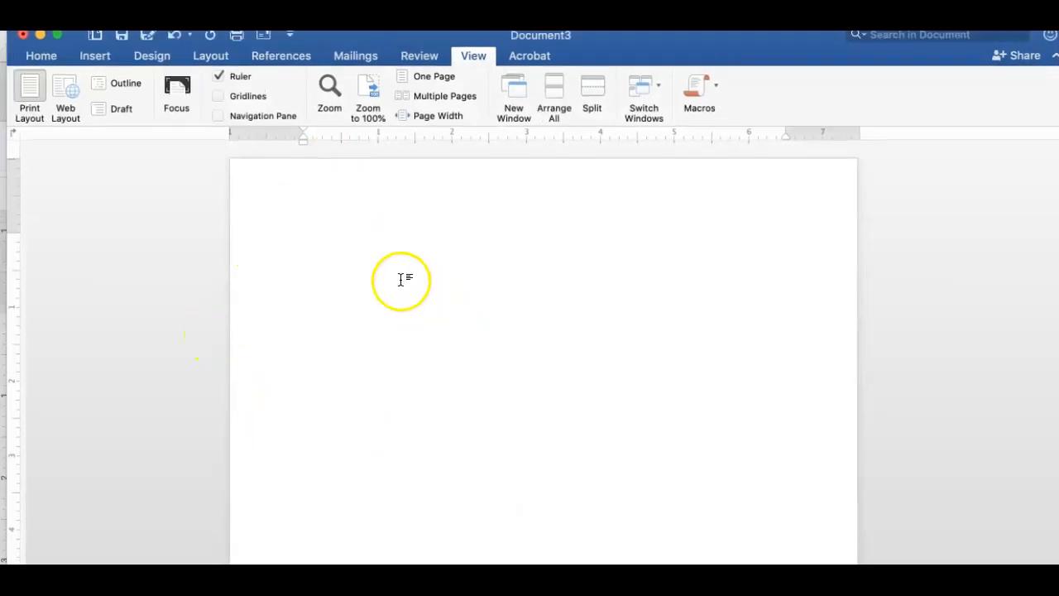
pyautogui.click(177, 88)
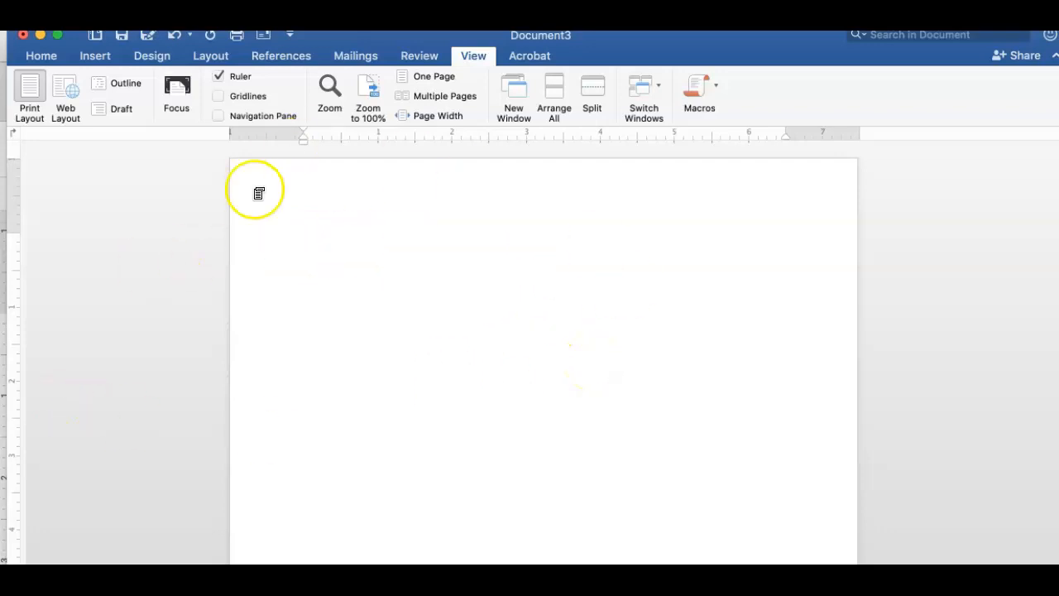
# Type the professor's name on the first two heading lines, fixing the misspelled surname.
pyautogui.click(451, 241)
pyautogui.write('Profess')
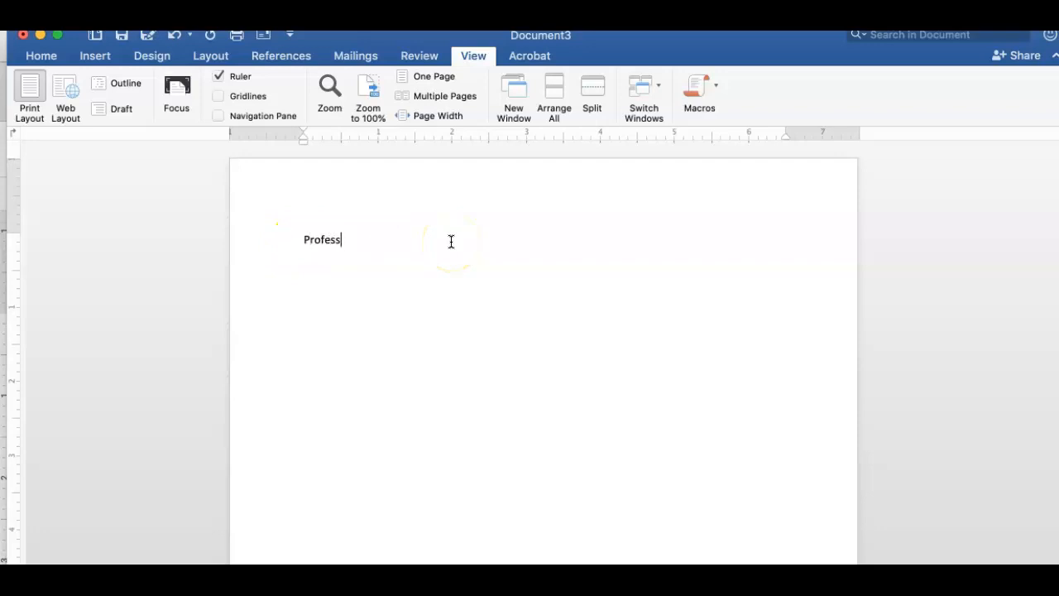
pyautogui.write('or Icess')
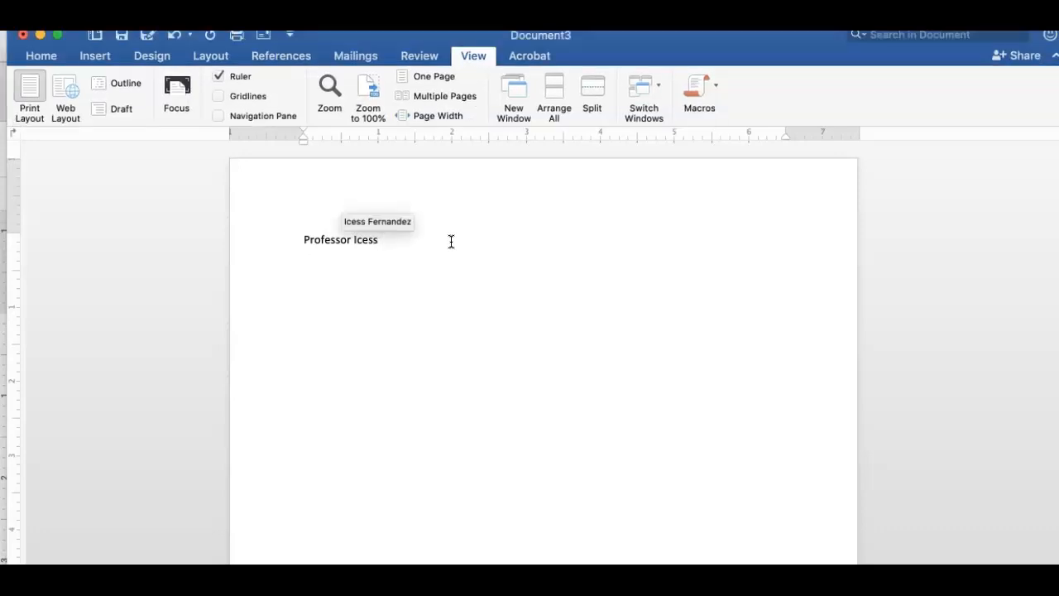
pyautogui.press('BackSpace')
pyautogui.press('BackSpace')
pyautogui.press('BackSpace')
pyautogui.press('BackSpace')
pyautogui.press('BackSpace')
pyautogui.press('BackSpace')
pyautogui.write('Gern')
pyautogui.press('BackSpace')
pyautogui.press('BackSpace')
pyautogui.press('BackSpace')
pyautogui.press('BackSpace')
pyautogui.write('Fernandez')
pyautogui.press('Return')
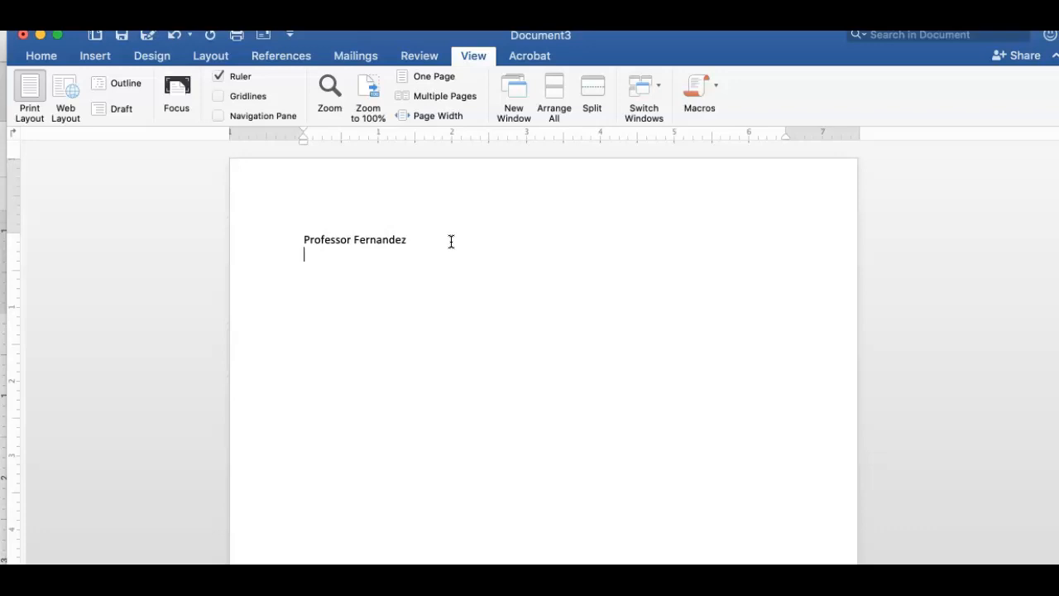
pyautogui.write('Professor Fernandez')
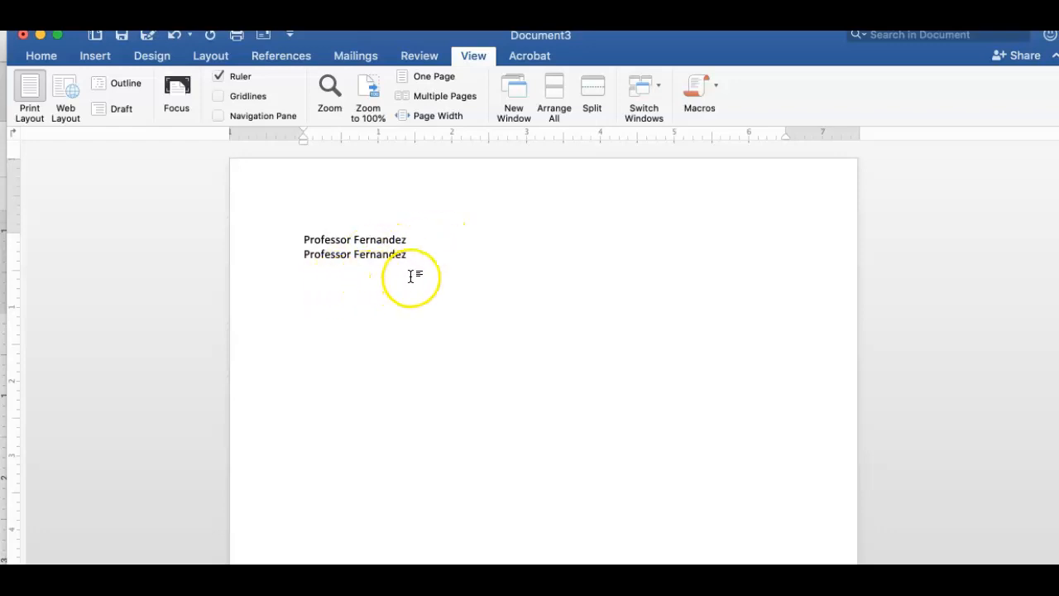
pyautogui.press('Return')
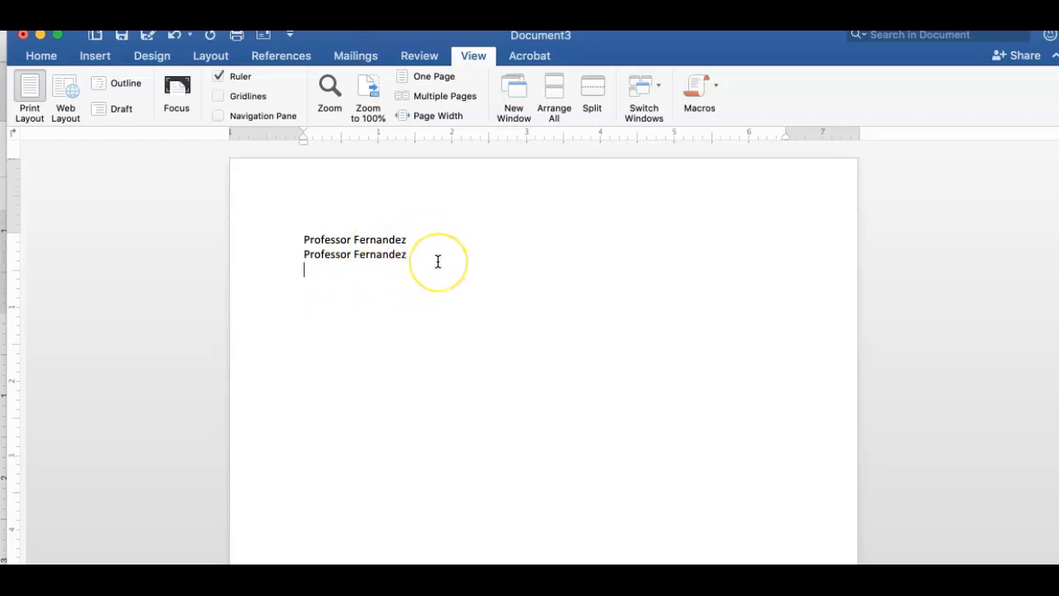
# Add the course line 'English 1302-2011' as the third heading line.
pyautogui.write('English 1301')
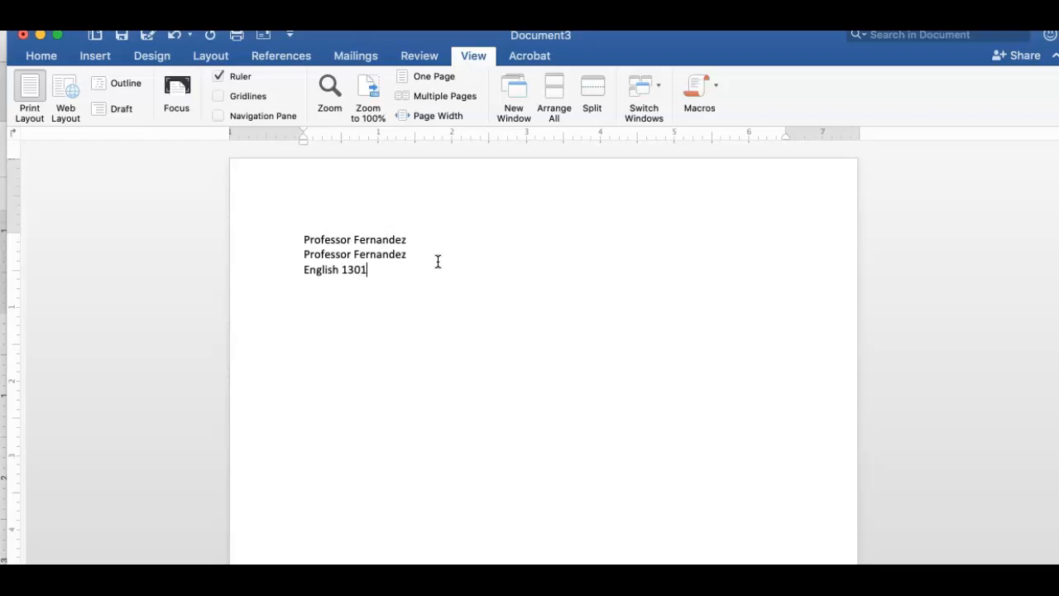
pyautogui.press('BackSpace')
pyautogui.write('2')
pyautogui.write('-2011')
pyautogui.click(374, 274)
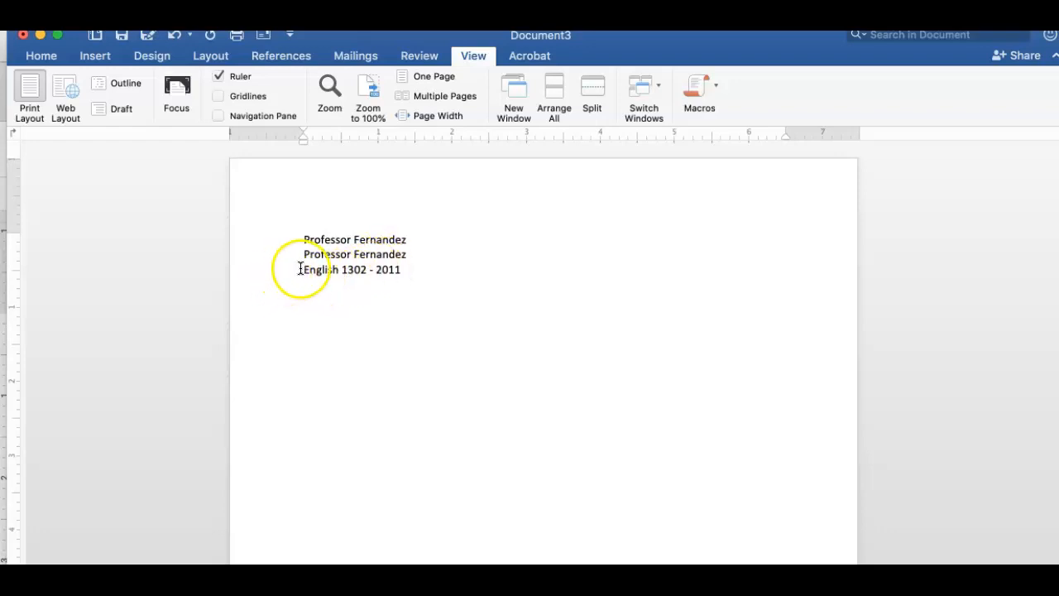
# Retype the end of 'English' and fix the year so the course line reads English 1302 – 2011.
pyautogui.click(332, 270)
pyautogui.press('BackSpace')
pyautogui.press('BackSpace')
pyautogui.press('BackSpace')
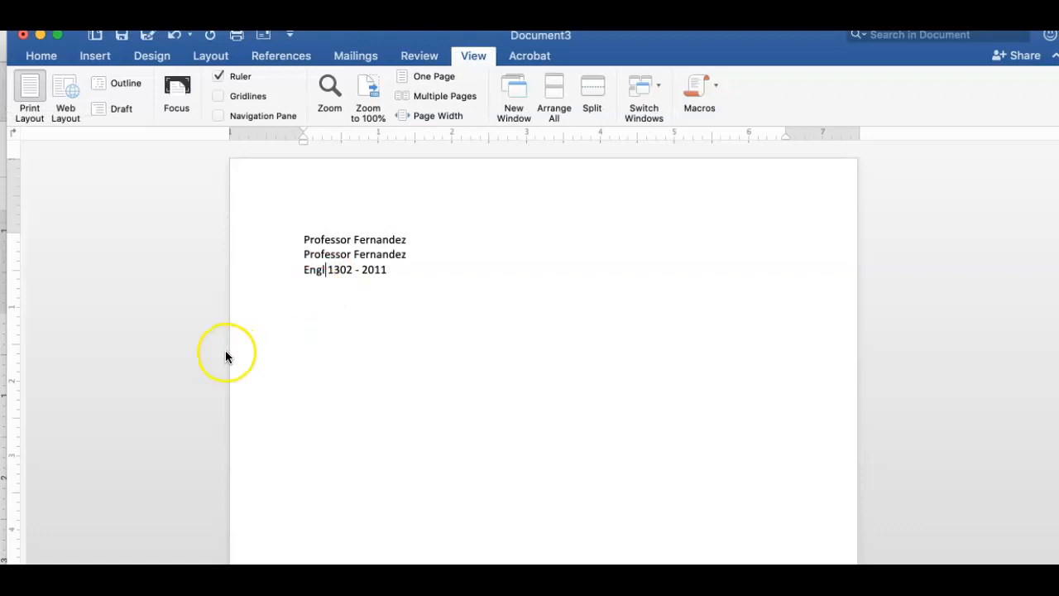
pyautogui.write('ish')
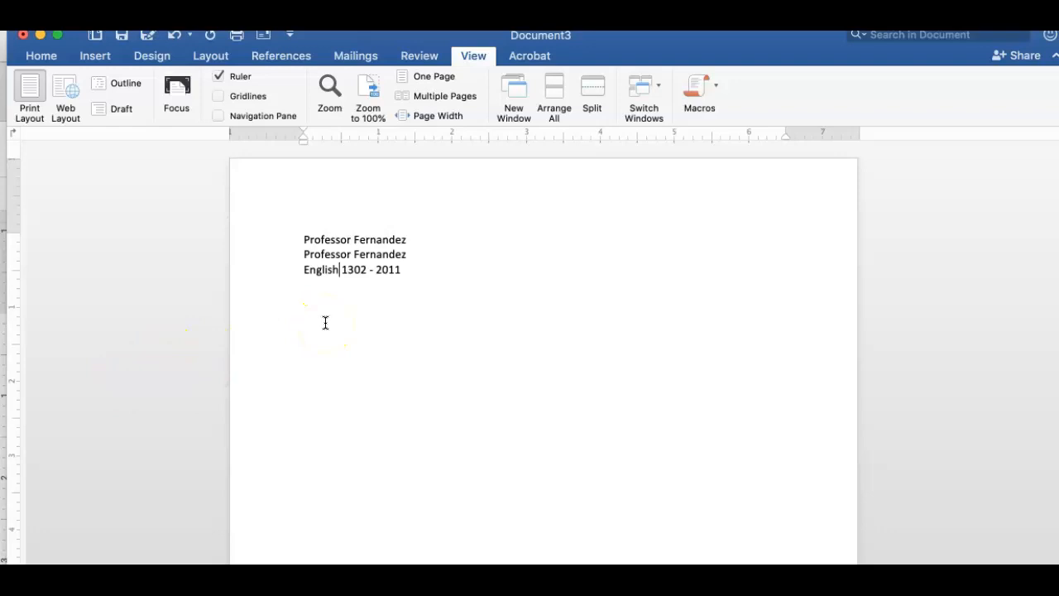
pyautogui.click(375, 269)
pyautogui.moveTo(375, 270); pyautogui.dragTo(402, 272)
pyautogui.click(402, 273)
pyautogui.press('Return')
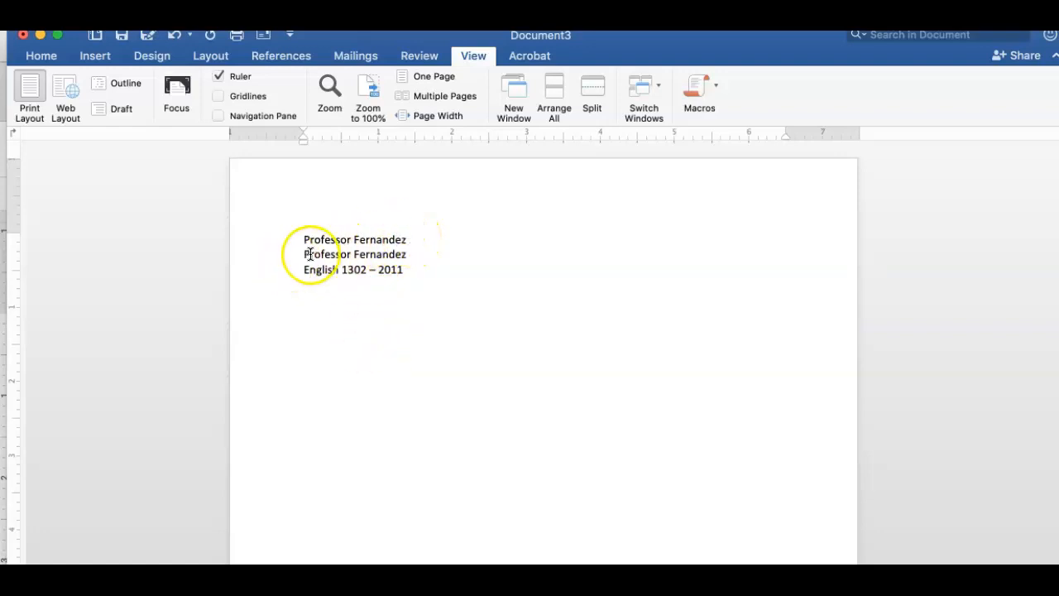
# Check the second name line, then start a new date line below the course line.
pyautogui.click(413, 254)
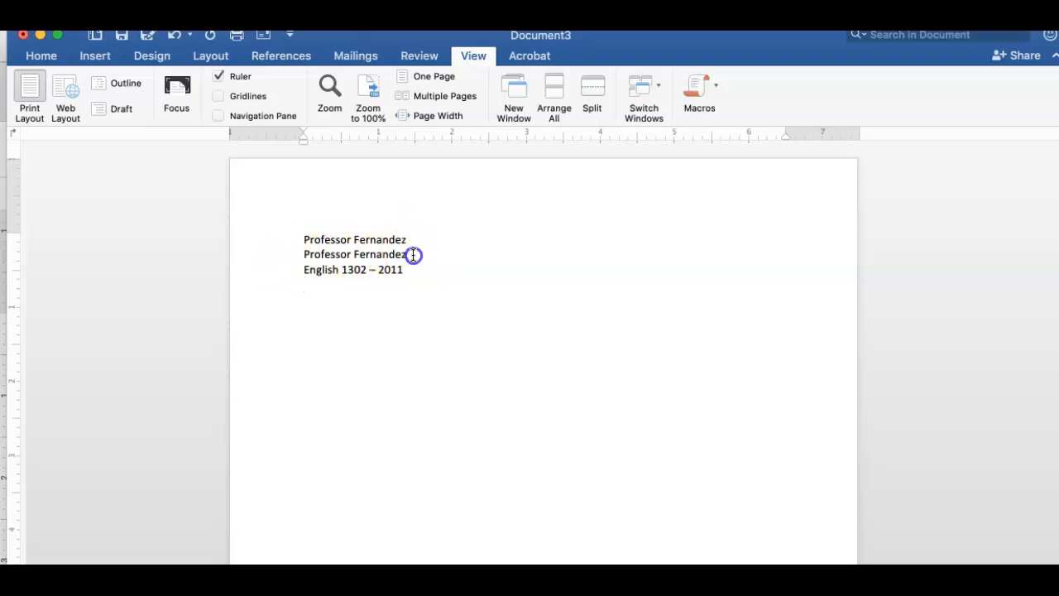
pyautogui.doubleClick(354, 256)
pyautogui.click(362, 256)
pyautogui.click(410, 252)
pyautogui.click(414, 272)
pyautogui.press('Return')
# Type the date line, trying 'Sept. 1, 2019' and '1 Sept. 2019' formats.
pyautogui.write('ept')
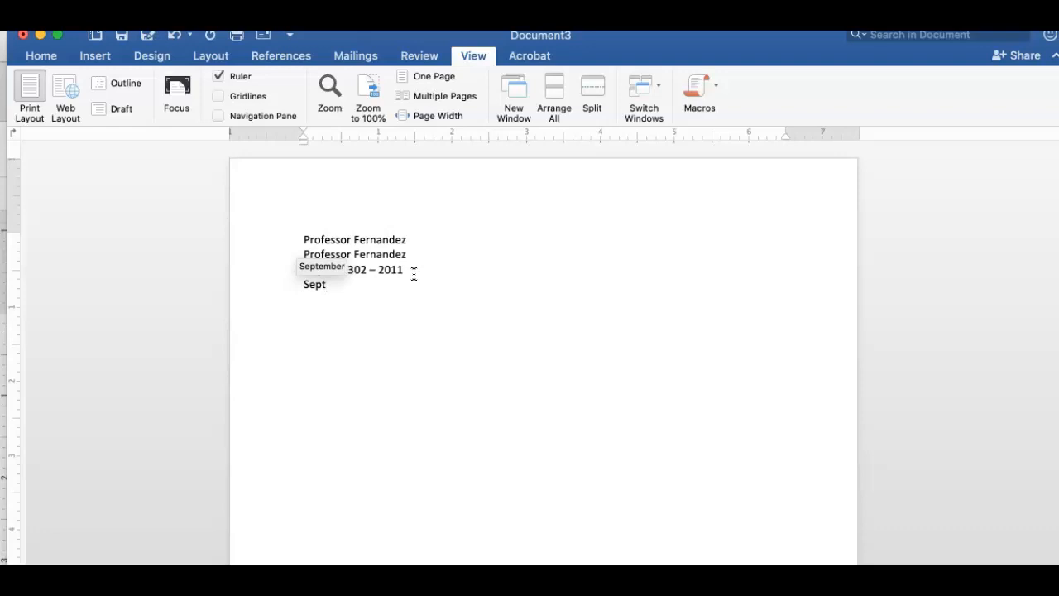
pyautogui.write('. 1, 2019')
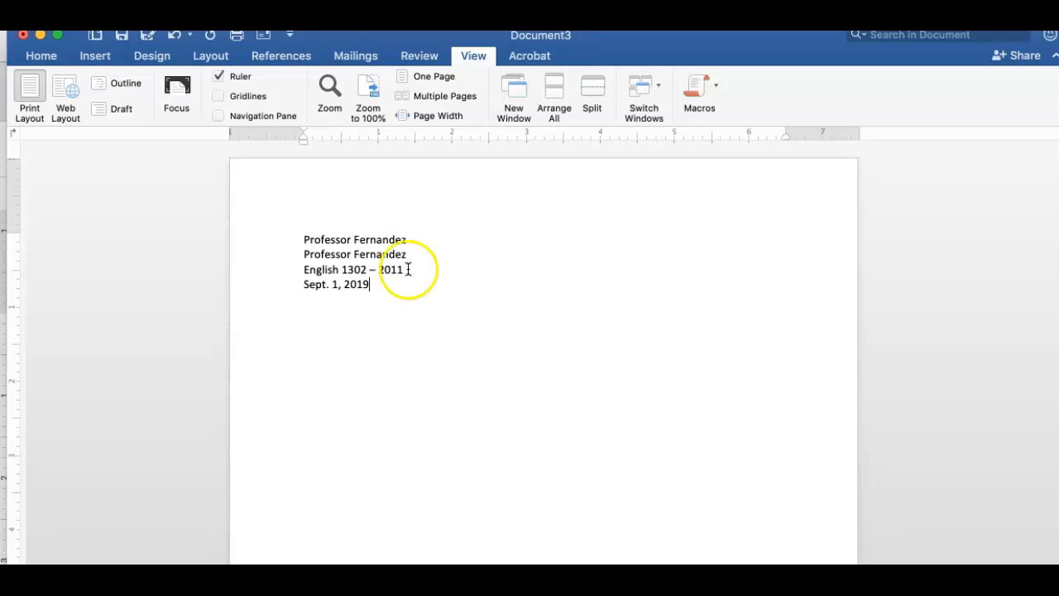
pyautogui.click(382, 285)
pyautogui.moveTo(381, 285); pyautogui.dragTo(295, 284)
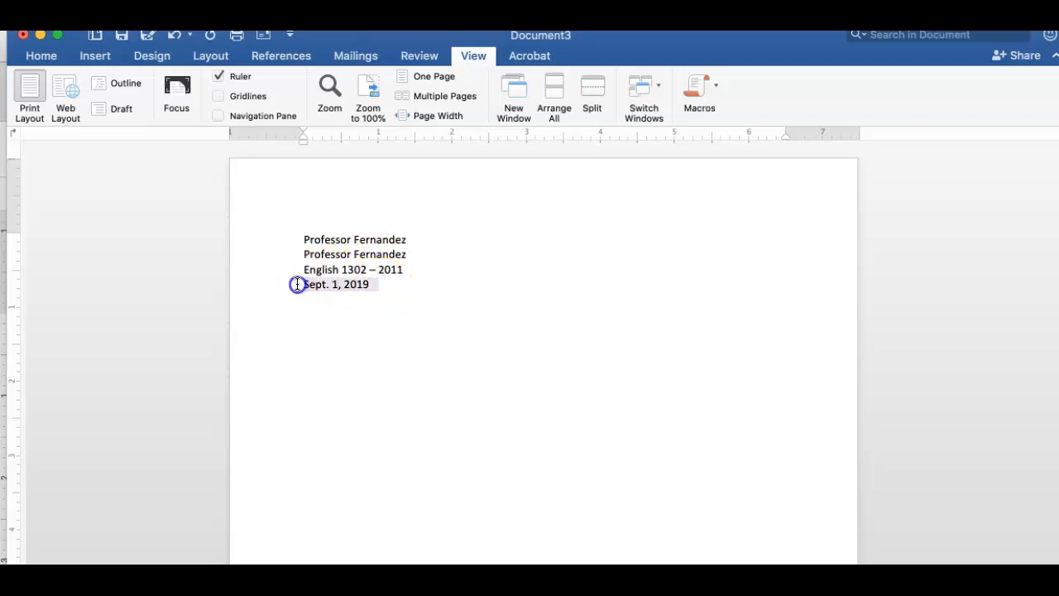
pyautogui.write('1 Sept. 201')
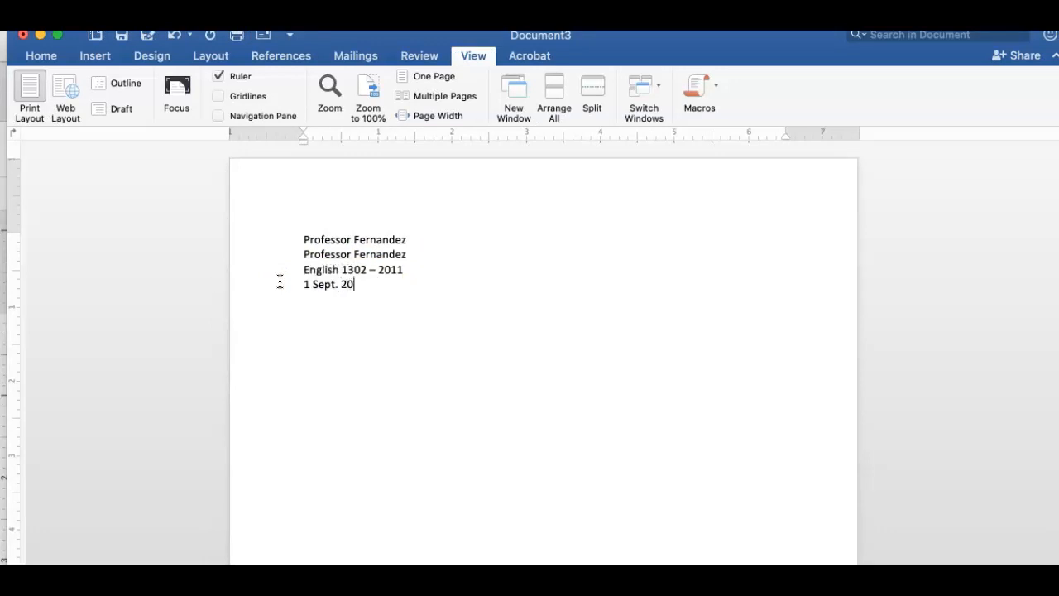
pyautogui.write('9')
pyautogui.moveTo(372, 287); pyautogui.dragTo(293, 289)
pyautogui.write('Sept. 1, 2019')
# Try the numeric 9/1/2019 date, settle on 'Sept. 1, 2019', and select all four heading lines.
pyautogui.click(324, 285)
pyautogui.write('t.')
pyautogui.moveTo(333, 285); pyautogui.dragTo(277, 289)
pyautogui.press('BackSpace')
pyautogui.hotkey('shift', 'End')
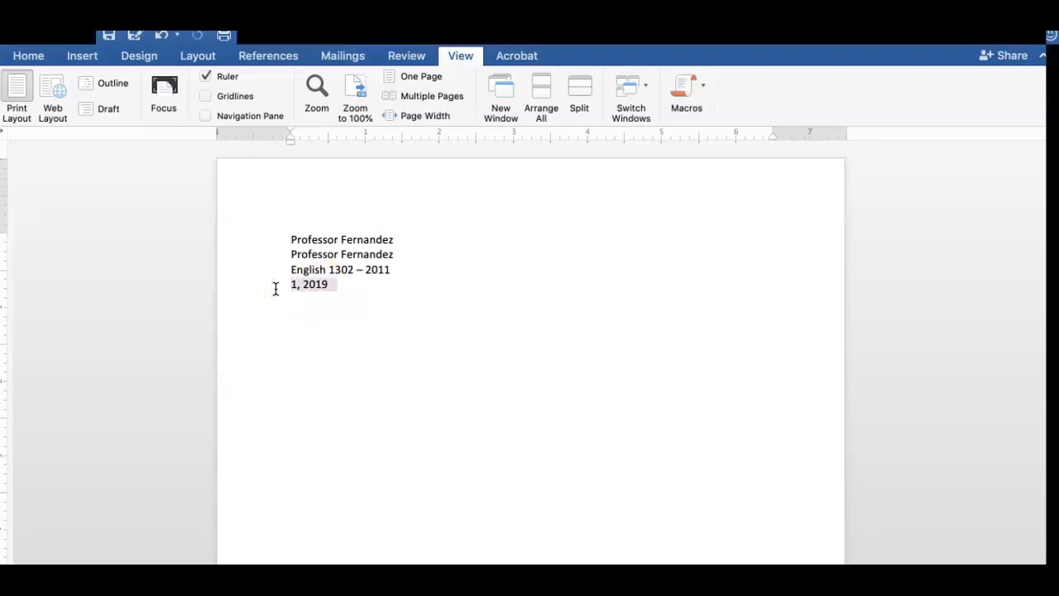
pyautogui.write('9/1/')
pyautogui.write('2019')
pyautogui.press('BackSpace')
pyautogui.press('BackSpace')
pyautogui.press('BackSpace')
pyautogui.press('BackSpace')
pyautogui.press('BackSpace')
pyautogui.press('BackSpace')
pyautogui.press('BackSpace')
pyautogui.press('BackSpace')
pyautogui.write('Sept. 1, 2019')
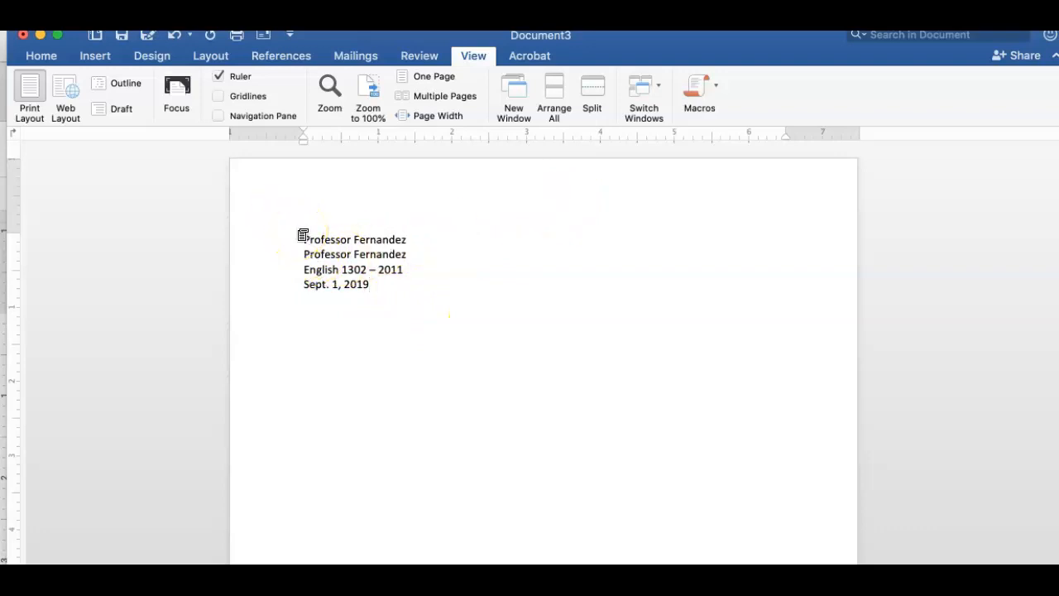
pyautogui.click(302, 239)
pyautogui.moveTo(302, 239); pyautogui.dragTo(397, 299)
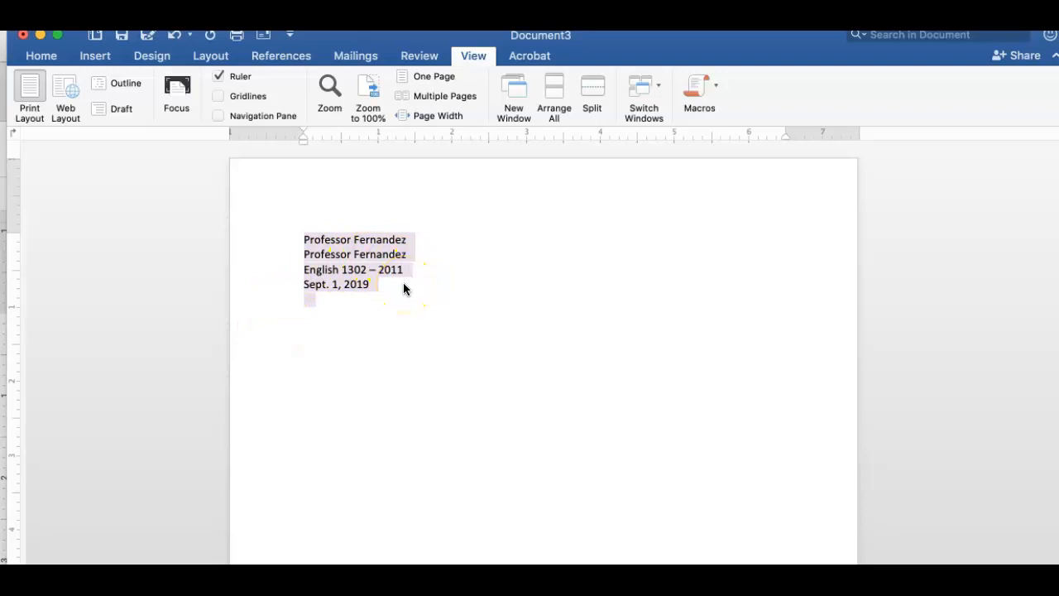
# Set Line spacing to Double in the Paragraph dialog for the selected heading lines.
pyautogui.rightClick(360, 271)
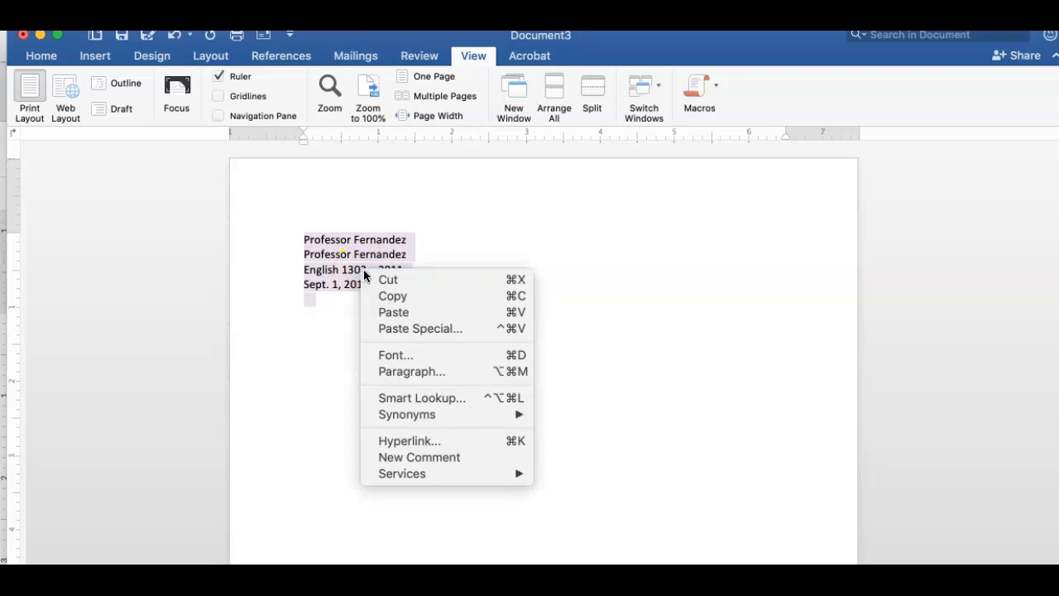
pyautogui.click(414, 376)
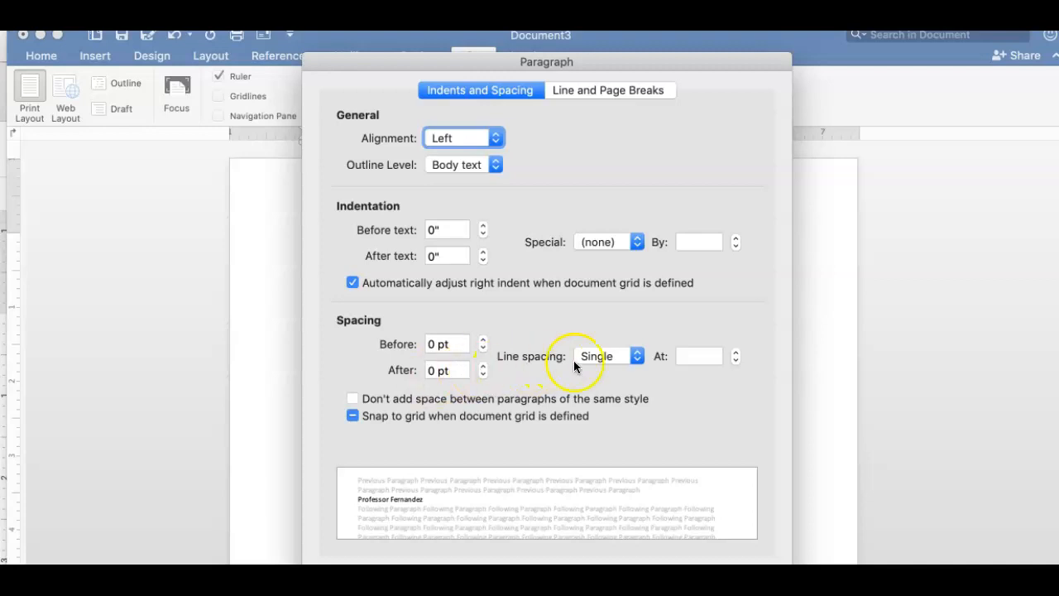
pyautogui.click(596, 355)
pyautogui.click(600, 374)
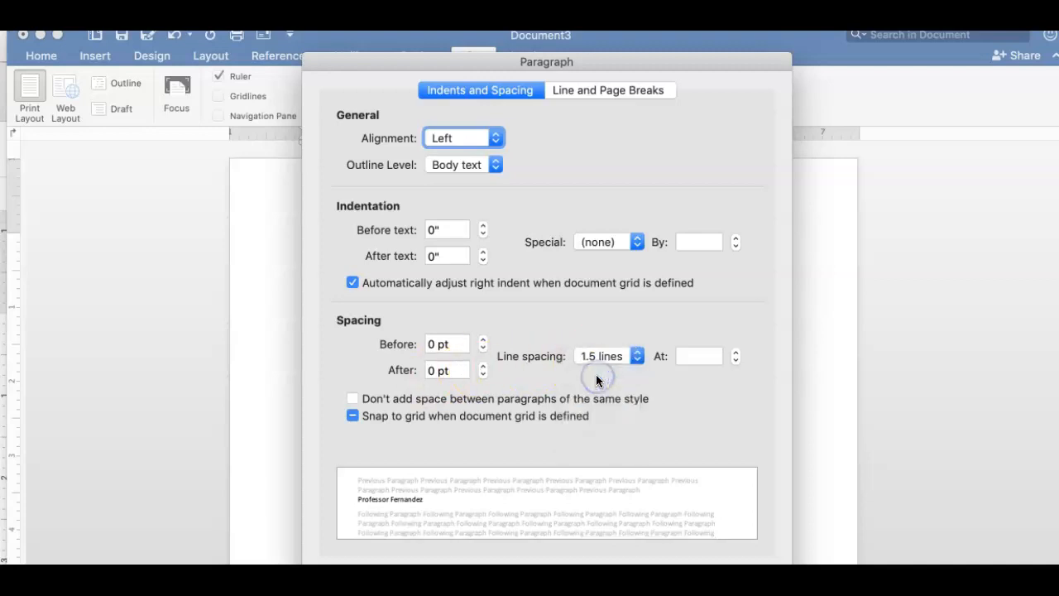
pyautogui.click(598, 357)
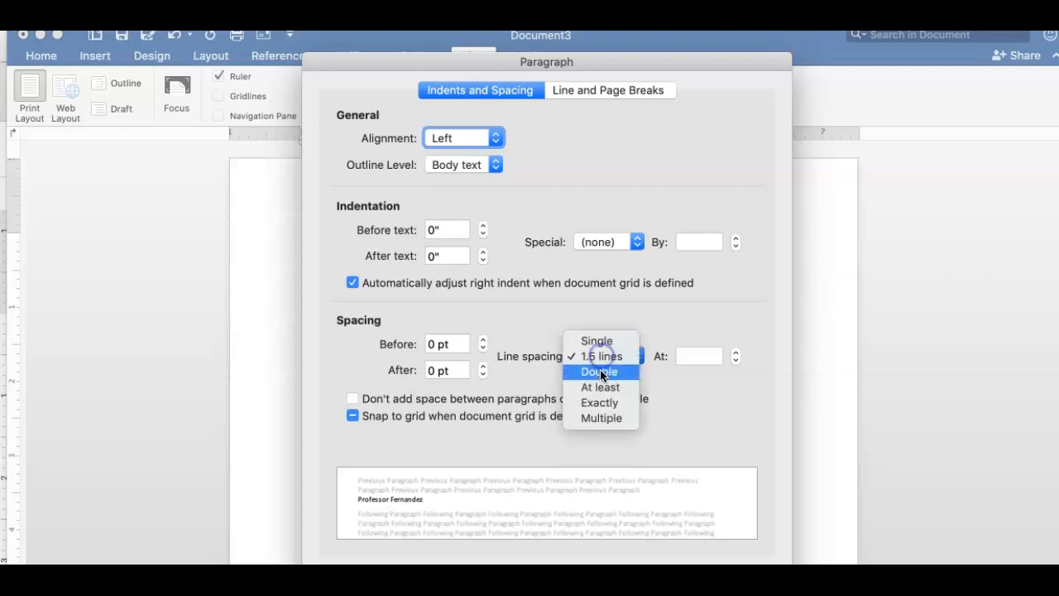
pyautogui.click(600, 372)
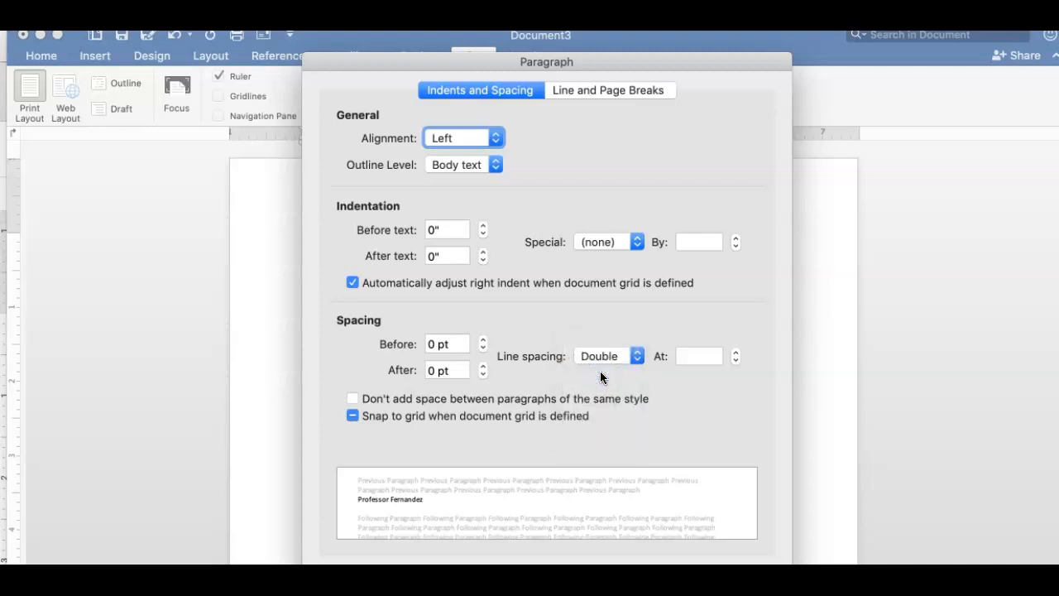
pyautogui.press('Return')
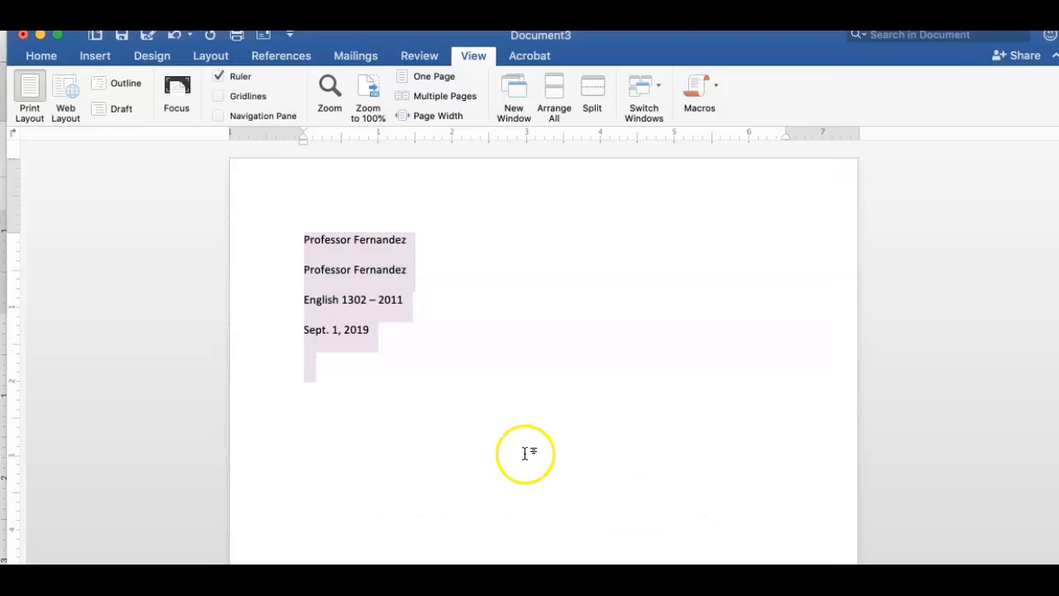
pyautogui.click(435, 404)
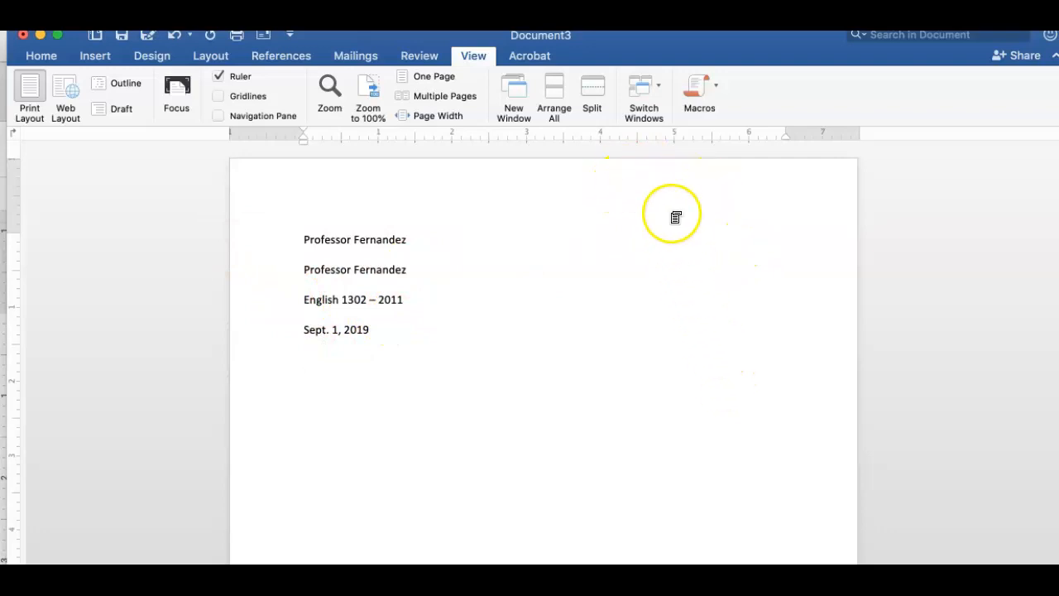
# Paste the four selected heading lines into the page header, then return to the body text.
pyautogui.doubleClick(698, 177)
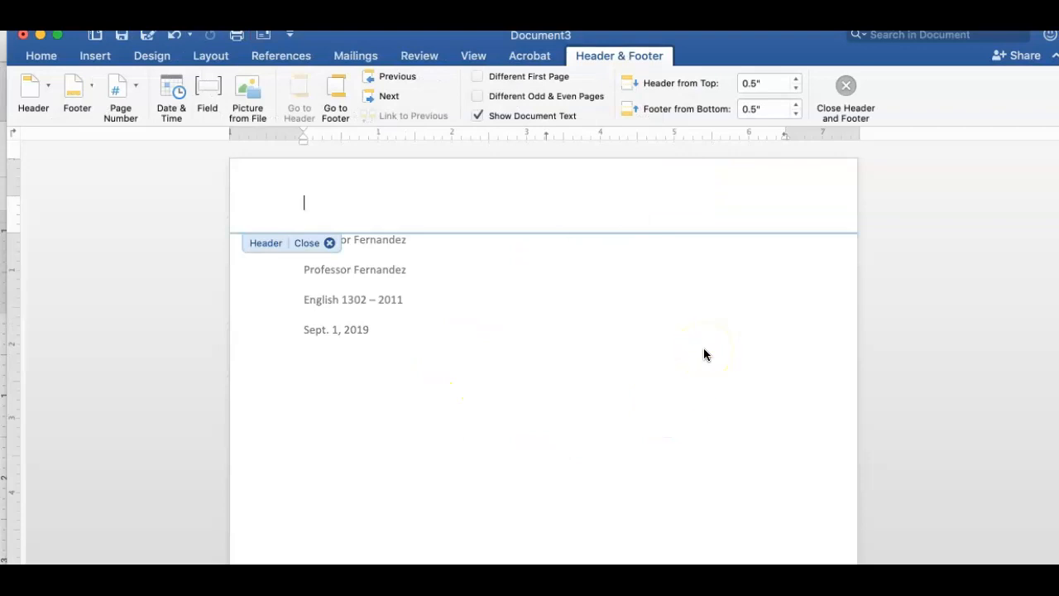
pyautogui.click(329, 243)
pyautogui.moveTo(307, 240); pyautogui.dragTo(415, 324)
pyautogui.press('super+c')
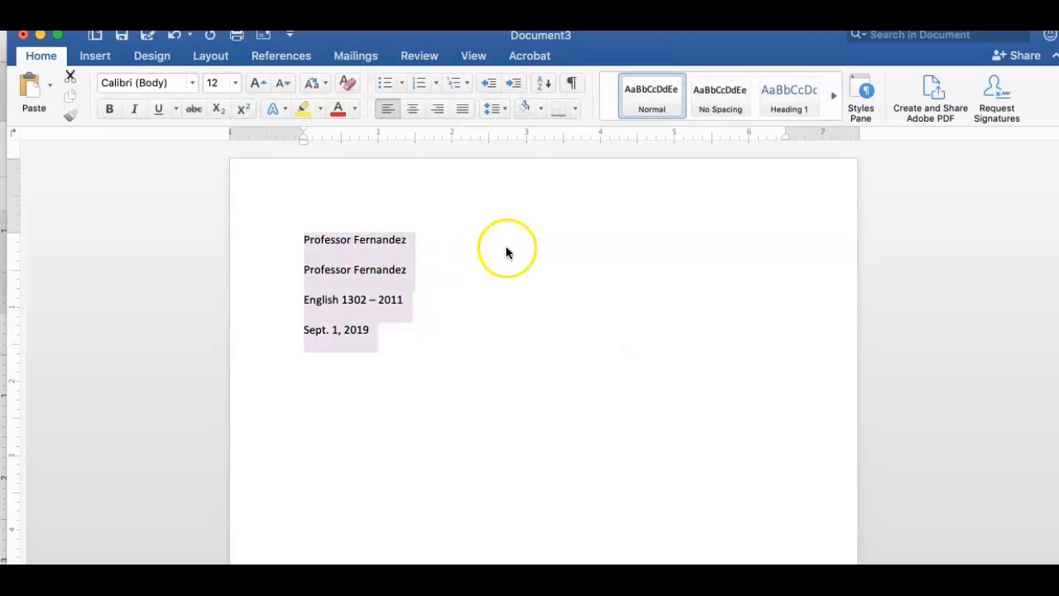
pyautogui.click(550, 189)
pyautogui.click(550, 190)
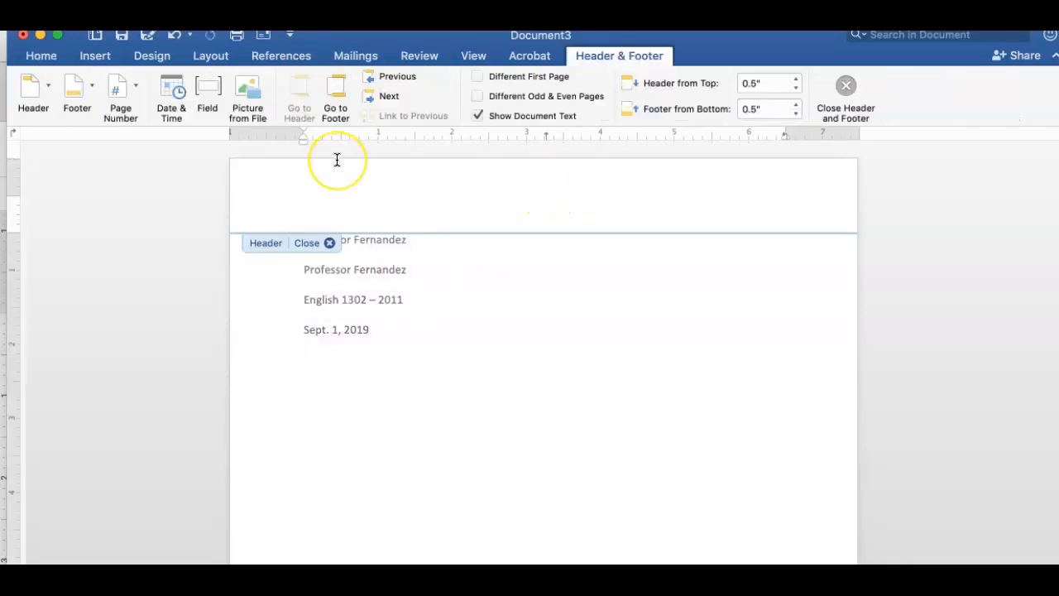
pyautogui.press('super+v')
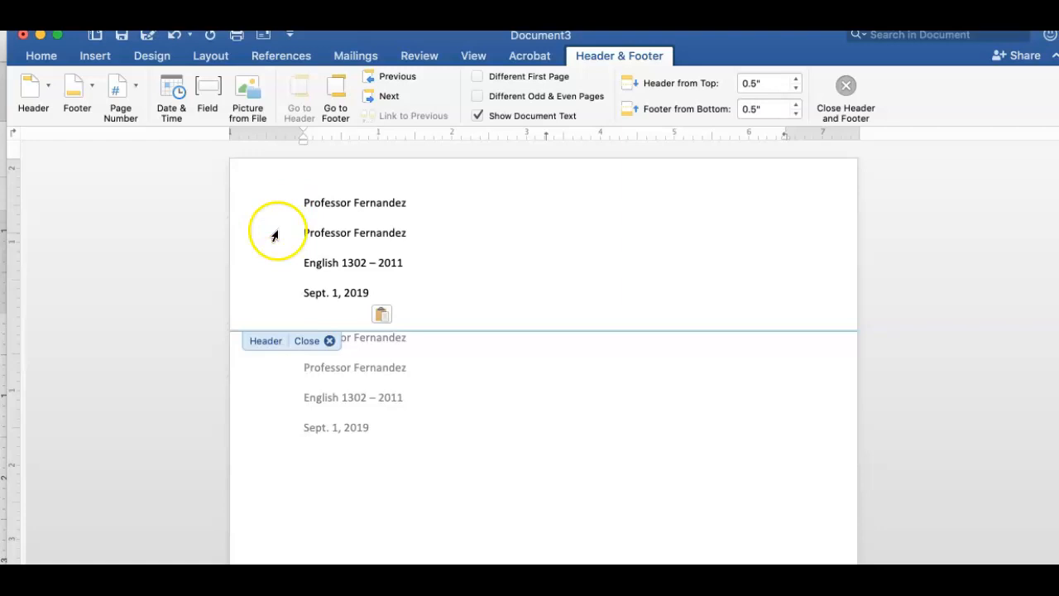
pyautogui.click(491, 403)
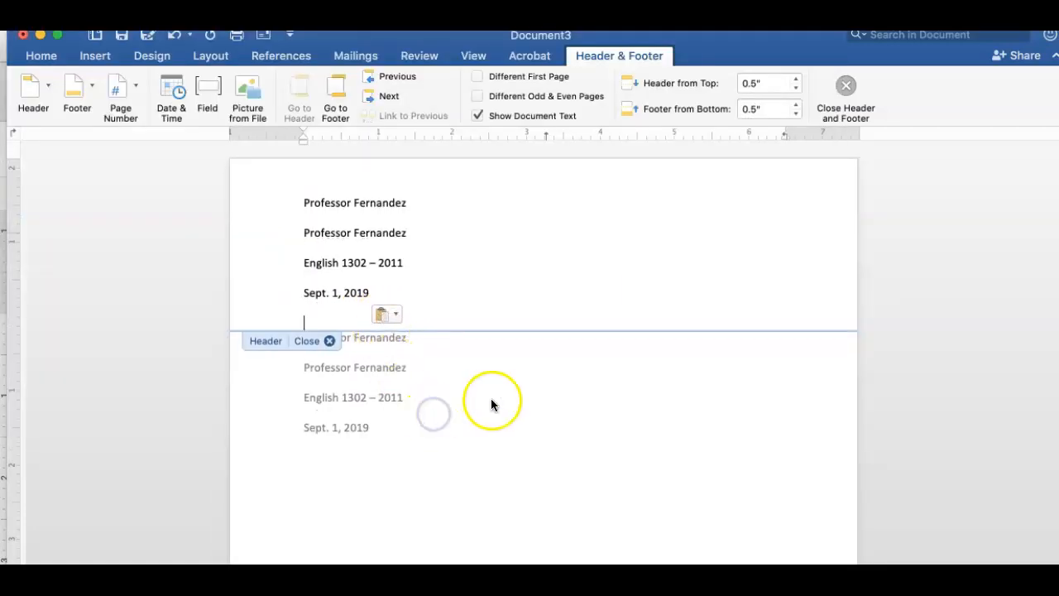
pyautogui.click(327, 340)
pyautogui.click(480, 417)
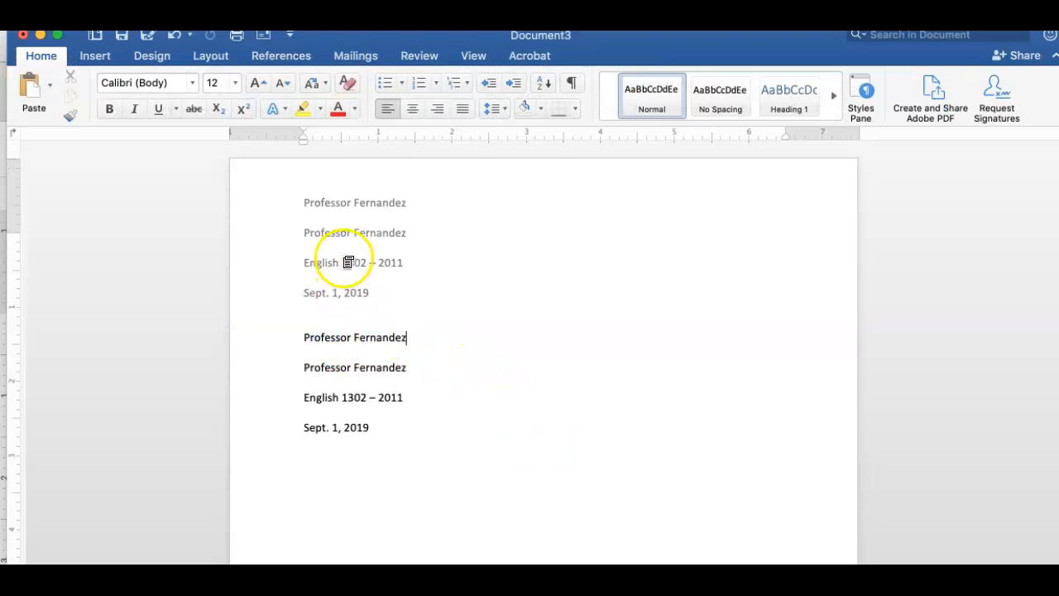
pyautogui.scroll(-3, 568, 461)
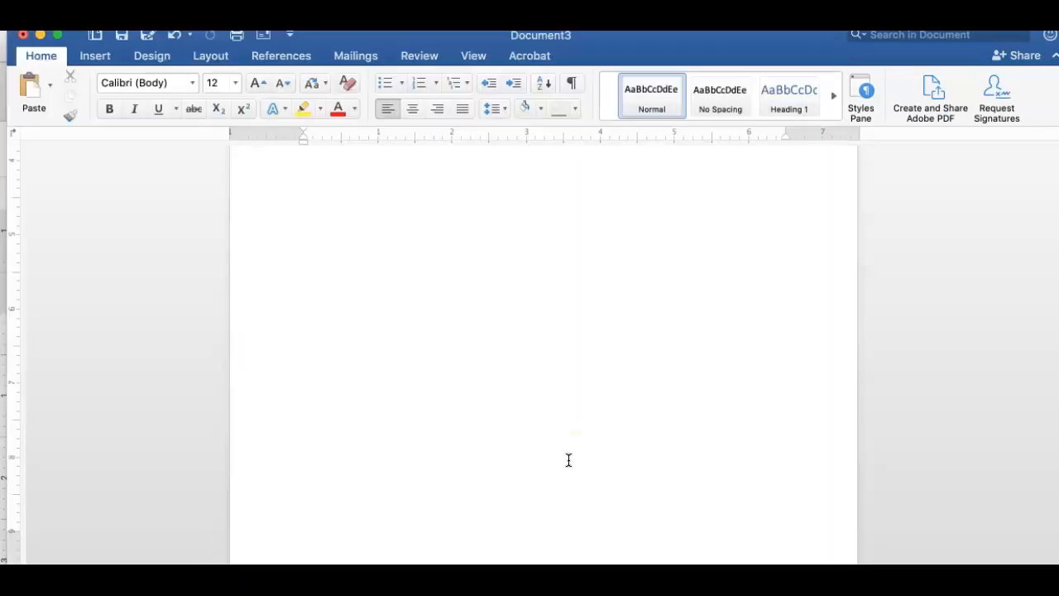
# Insert a page break at the start of the page, before the heading.
pyautogui.click(551, 428)
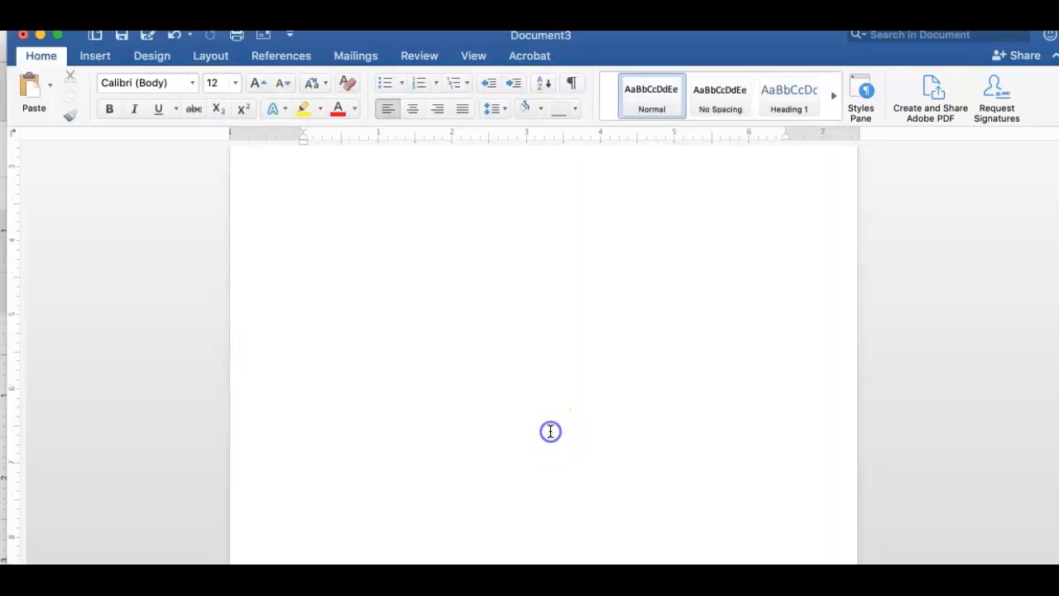
pyautogui.click(83, 56)
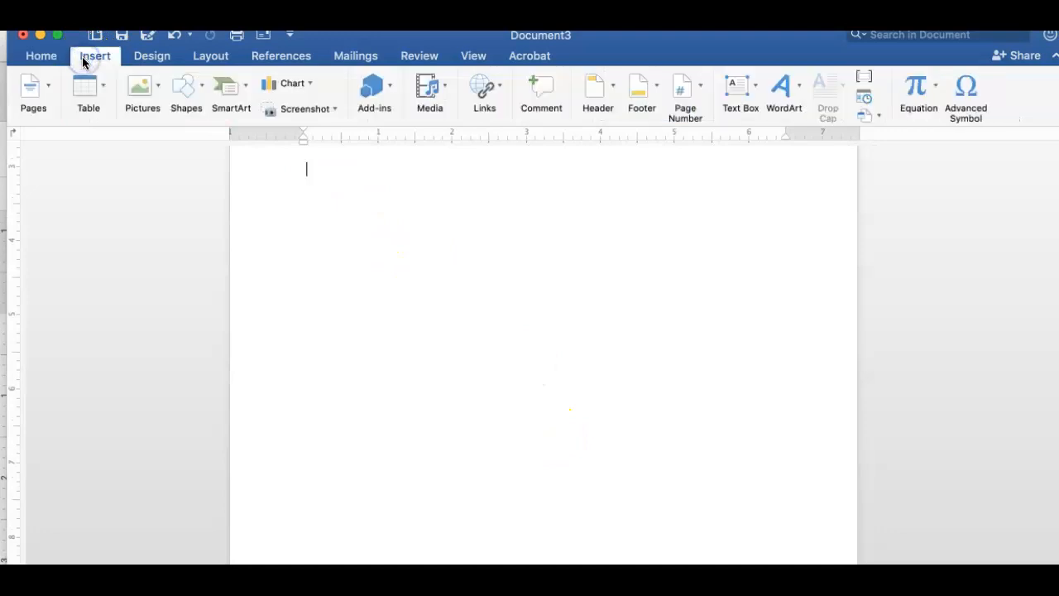
pyautogui.click(39, 86)
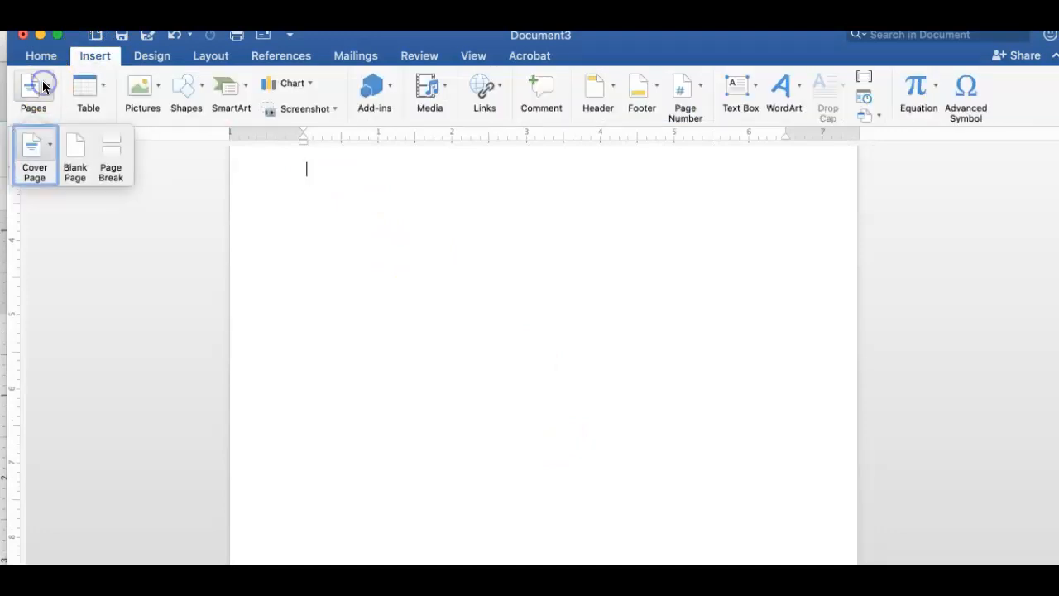
pyautogui.click(111, 147)
pyautogui.scroll(-3, 390, 344)
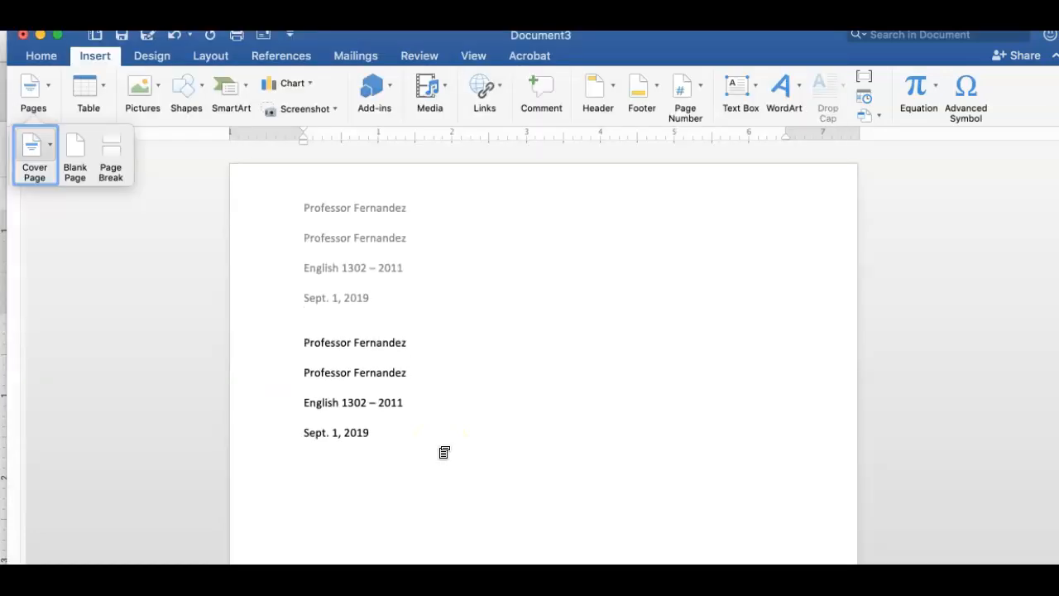
# Select and delete the four pasted lines from the page header.
pyautogui.doubleClick(366, 239)
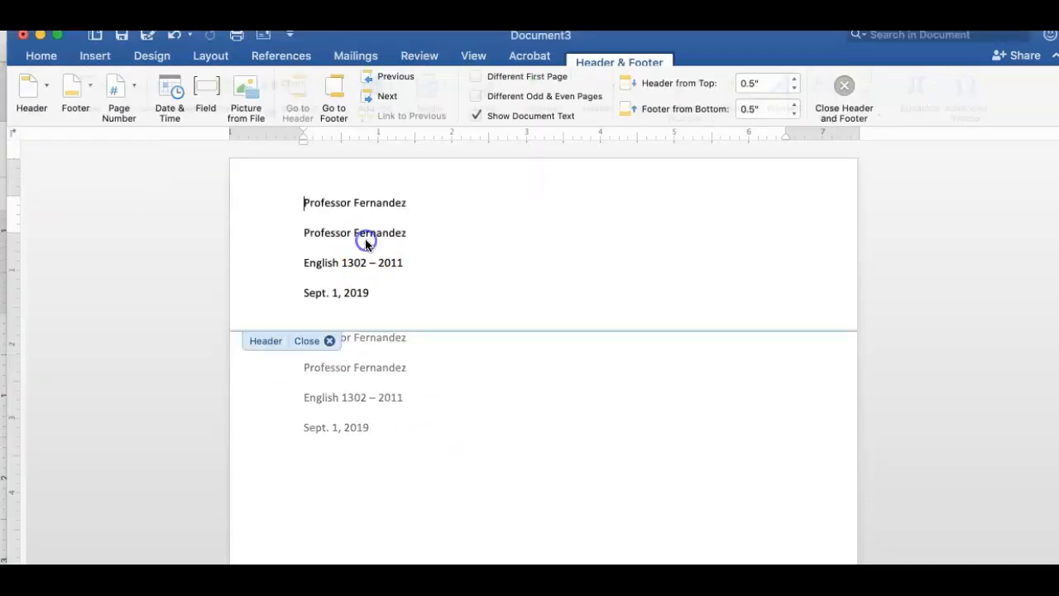
pyautogui.moveTo(378, 296); pyautogui.dragTo(298, 176)
pyautogui.press('BackSpace')
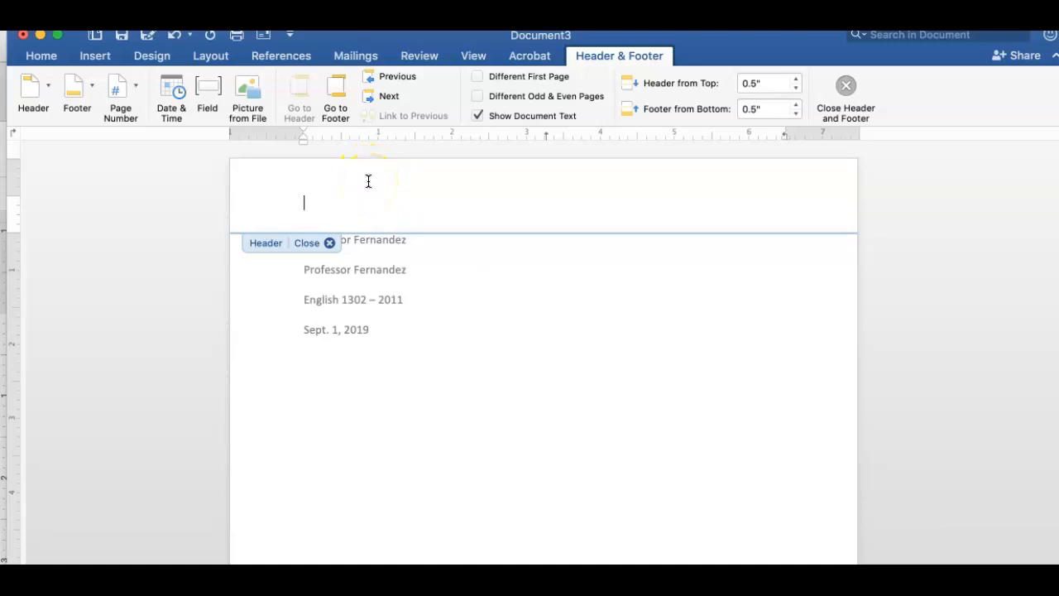
# Type the author's surname in the header and align it to the right.
pyautogui.click(43, 58)
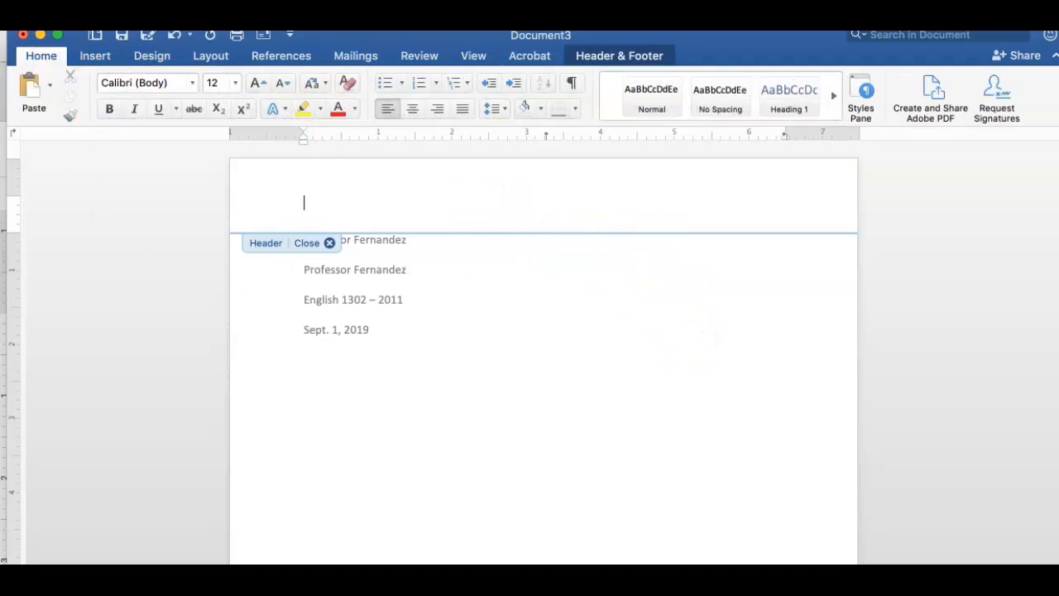
pyautogui.write('ernandez')
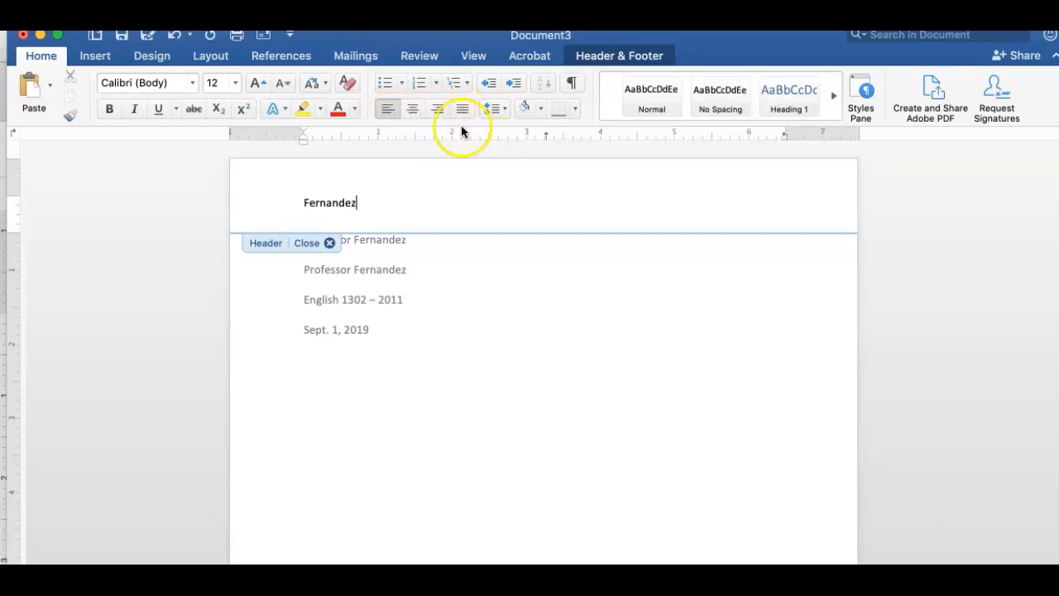
pyautogui.click(438, 109)
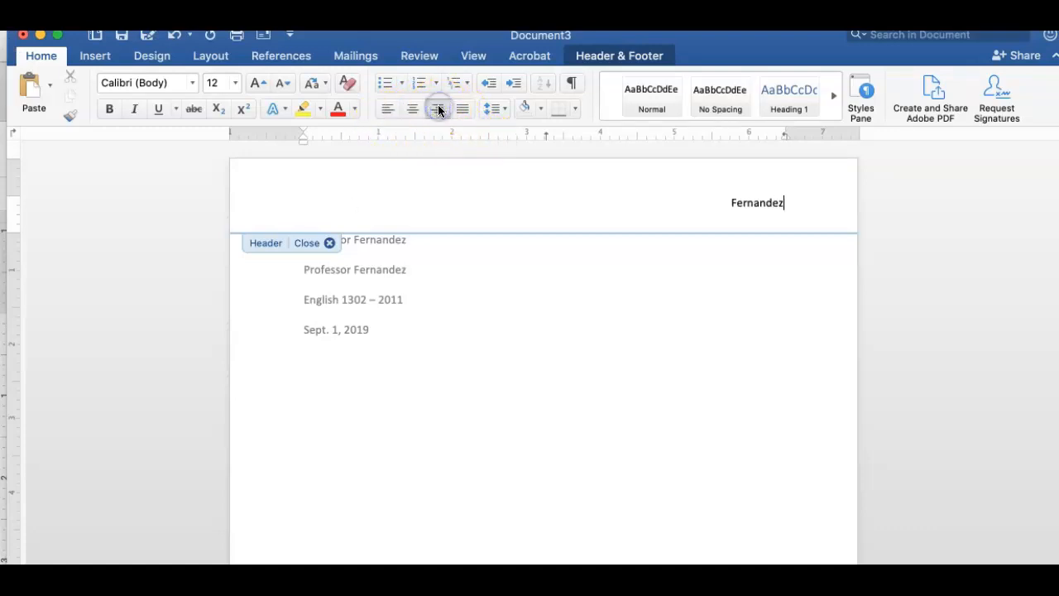
pyautogui.click(94, 57)
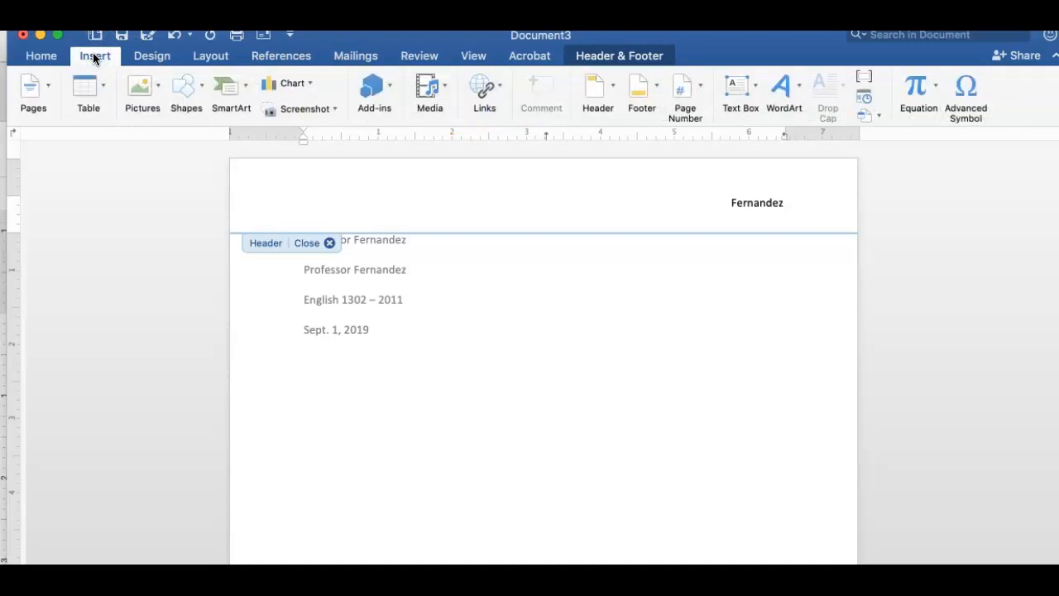
# Insert page numbers into the header with Right alignment.
pyautogui.click(43, 82)
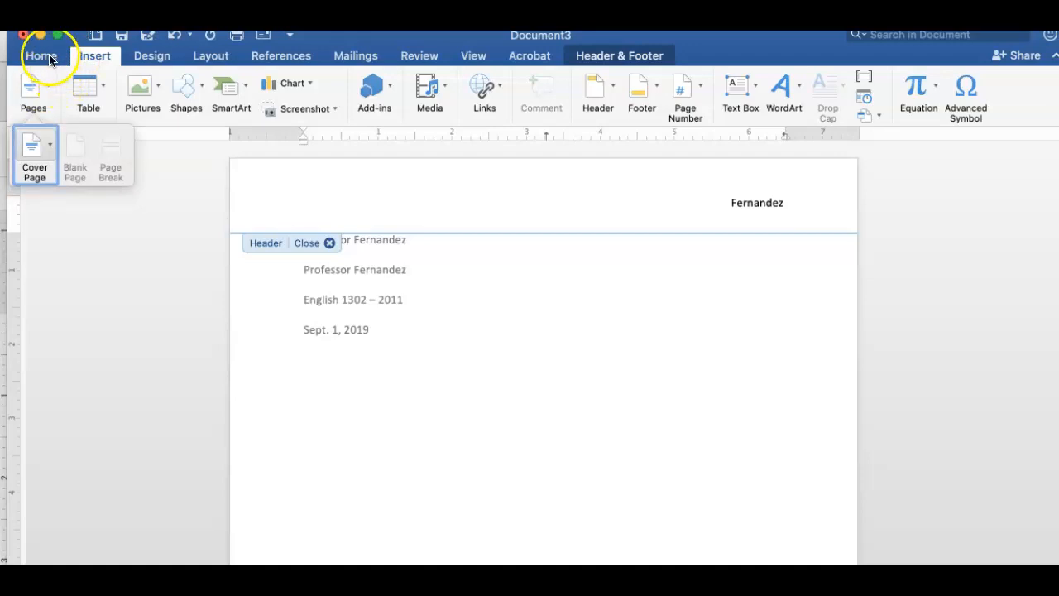
pyautogui.click(698, 83)
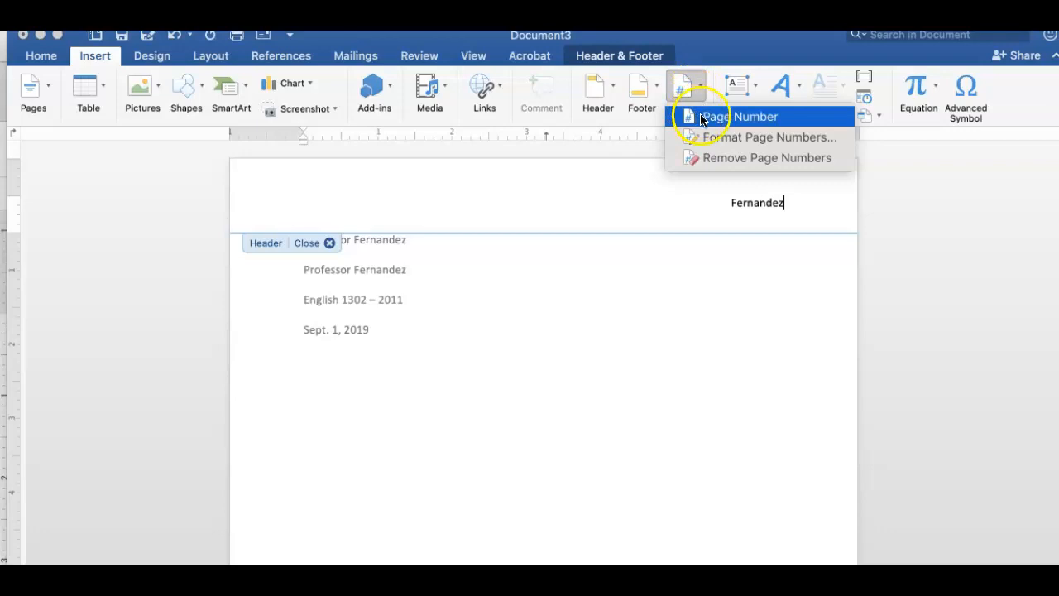
pyautogui.click(702, 117)
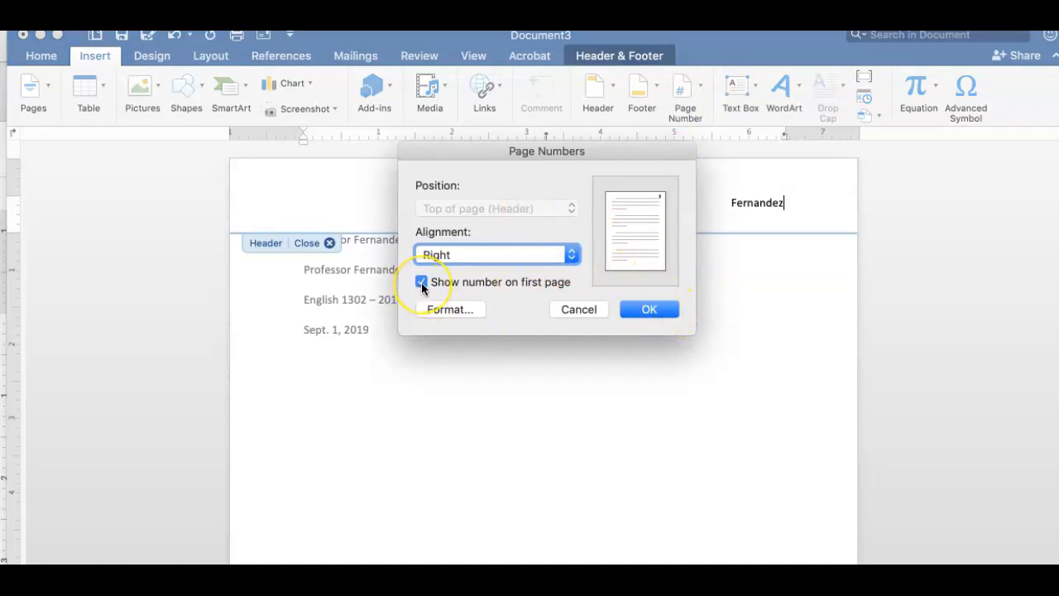
pyautogui.click(647, 311)
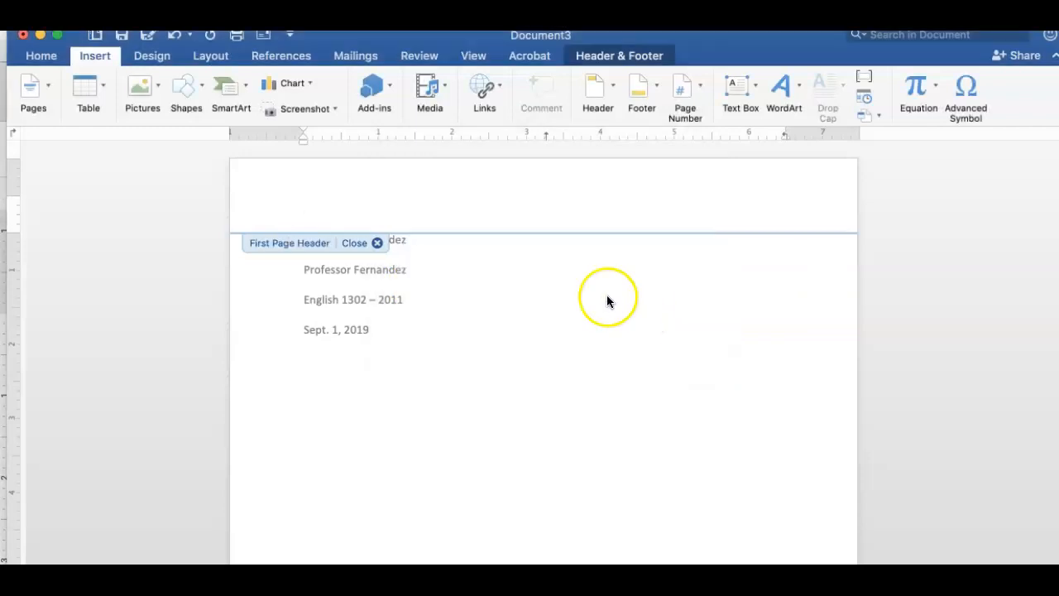
# Right-align the first page's header and scroll to compare both pages' headers.
pyautogui.click(41, 58)
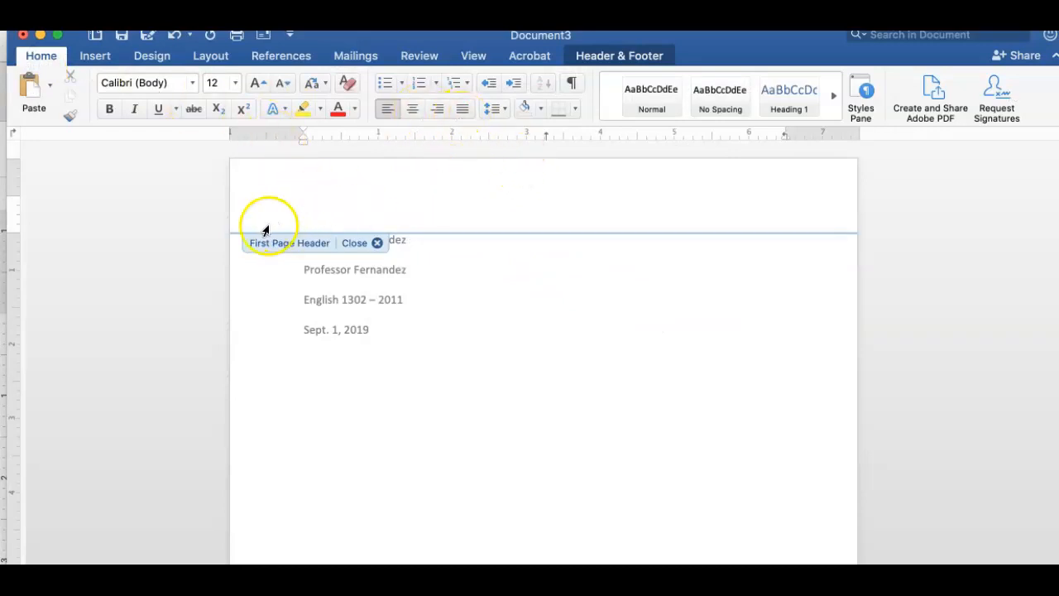
pyautogui.click(439, 114)
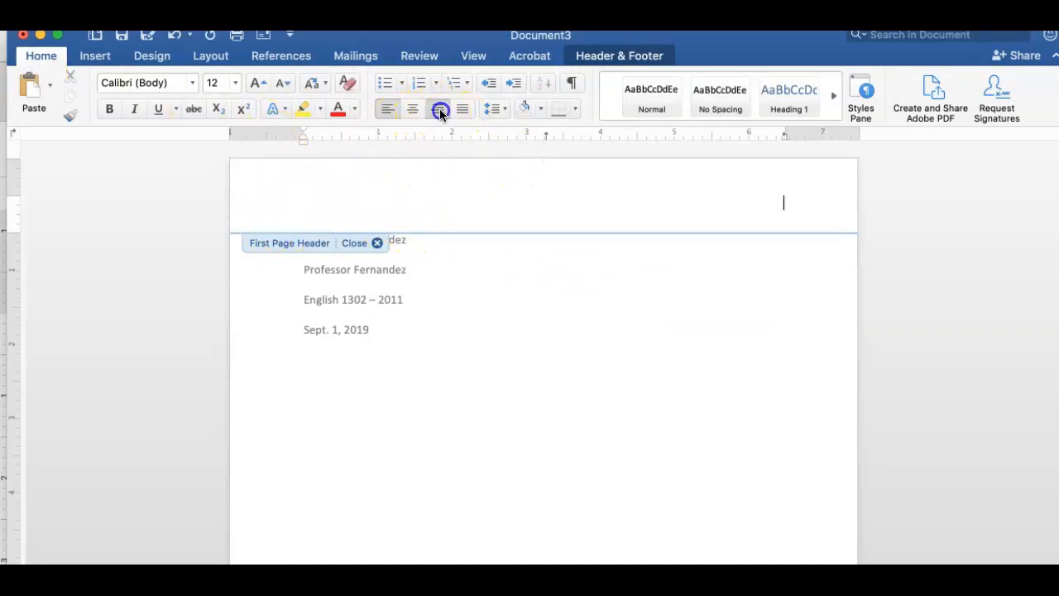
pyautogui.scroll(-10, 611, 499)
pyautogui.scroll(-4, 611, 499)
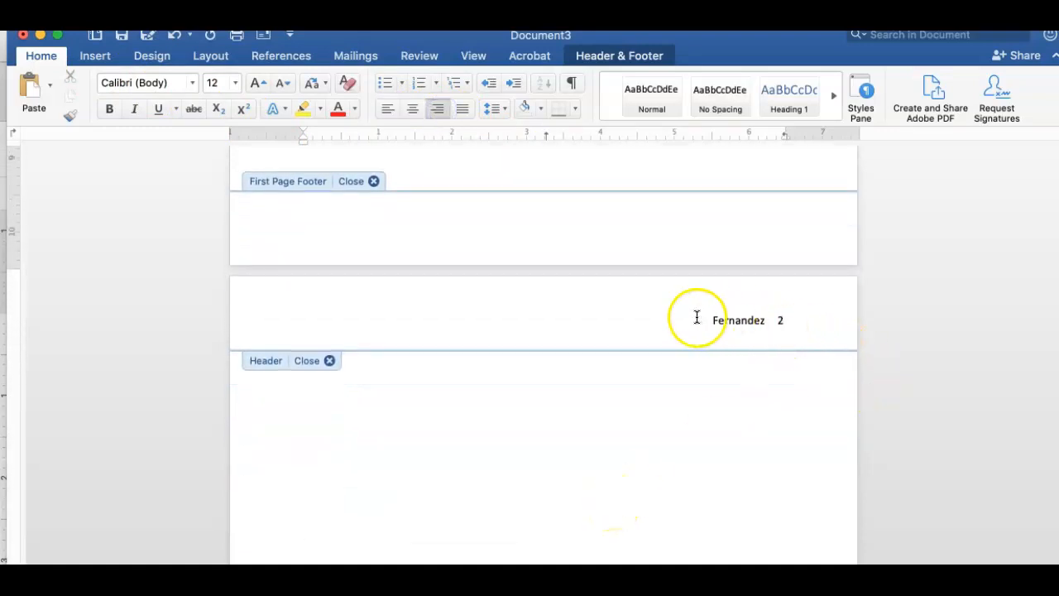
pyautogui.scroll(10, 705, 321)
pyautogui.scroll(5, 705, 321)
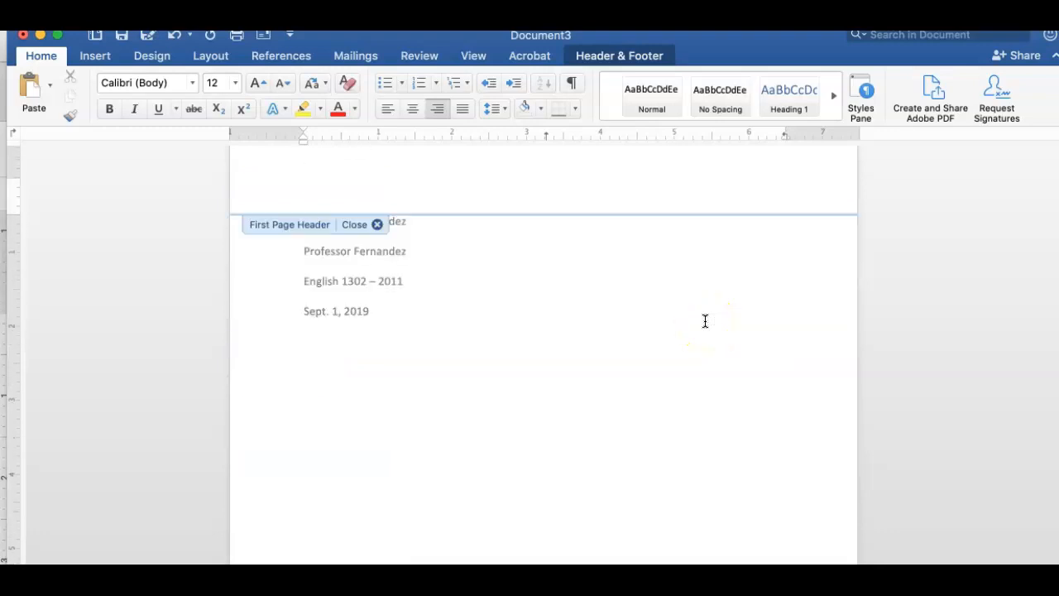
pyautogui.scroll(-10, 705, 321)
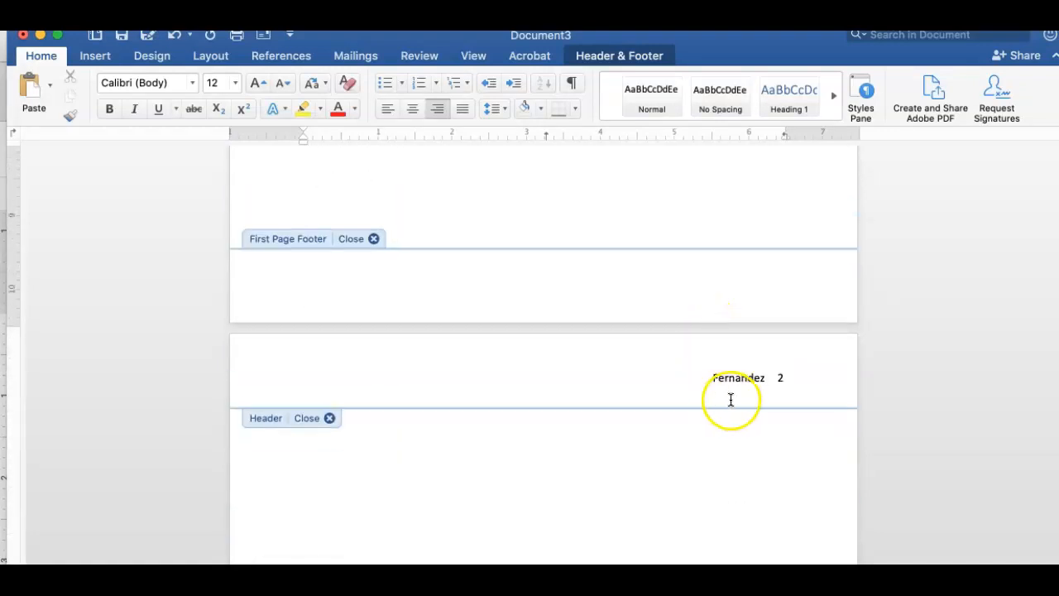
pyautogui.scroll(4, 782, 394)
pyautogui.scroll(15, 785, 390)
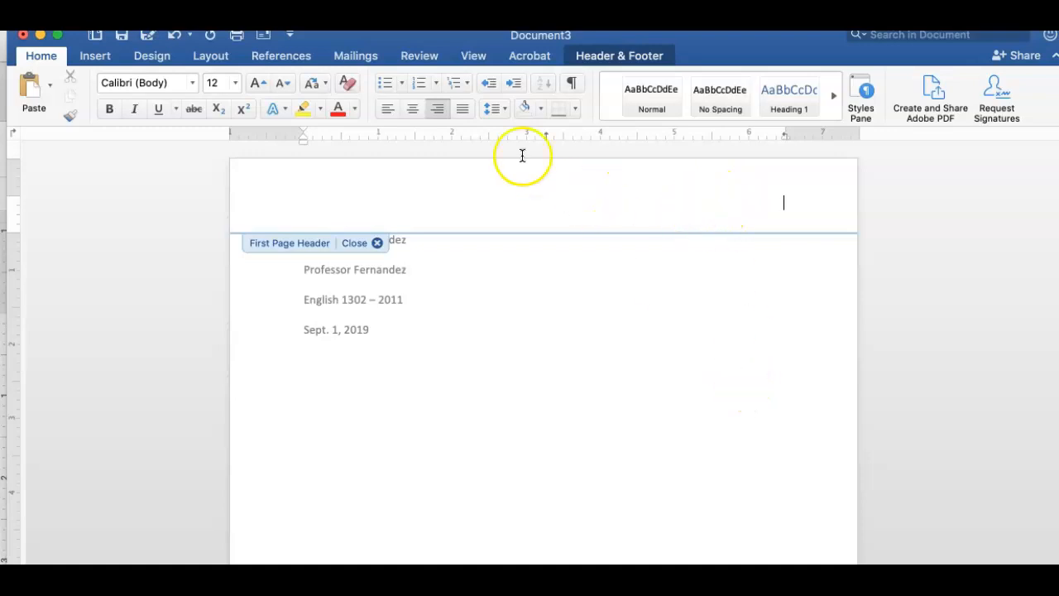
# Turn off 'Show number on first page' in the Page Number settings.
pyautogui.click(96, 56)
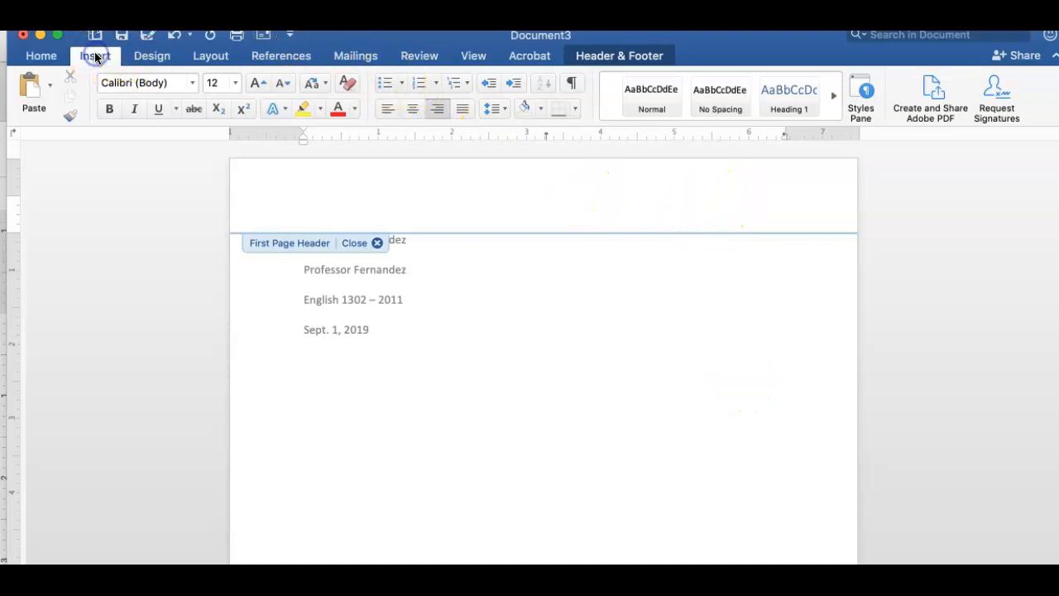
pyautogui.click(701, 80)
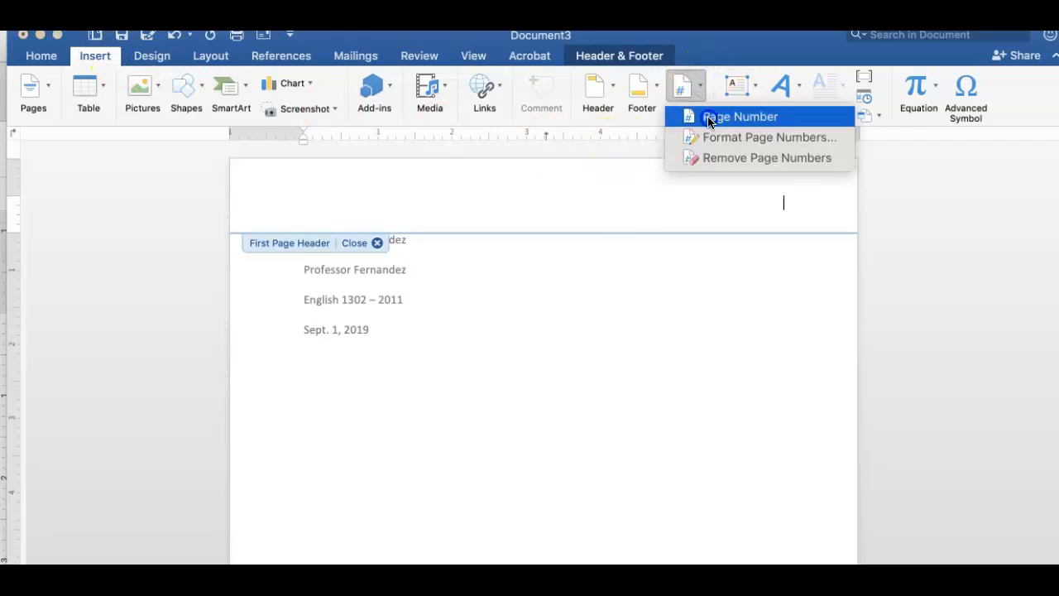
pyautogui.click(710, 118)
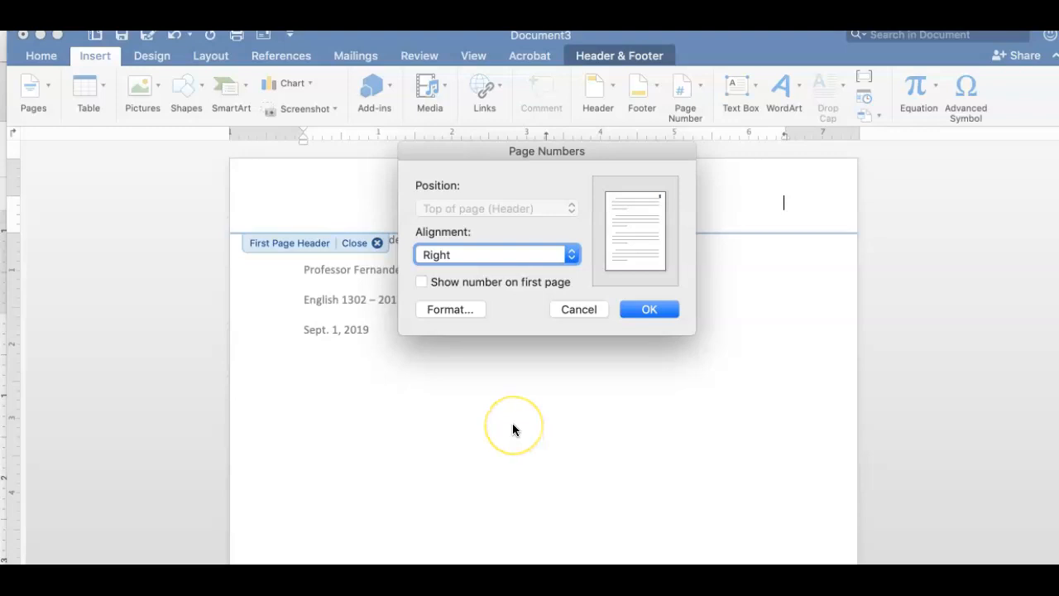
pyautogui.click(420, 281)
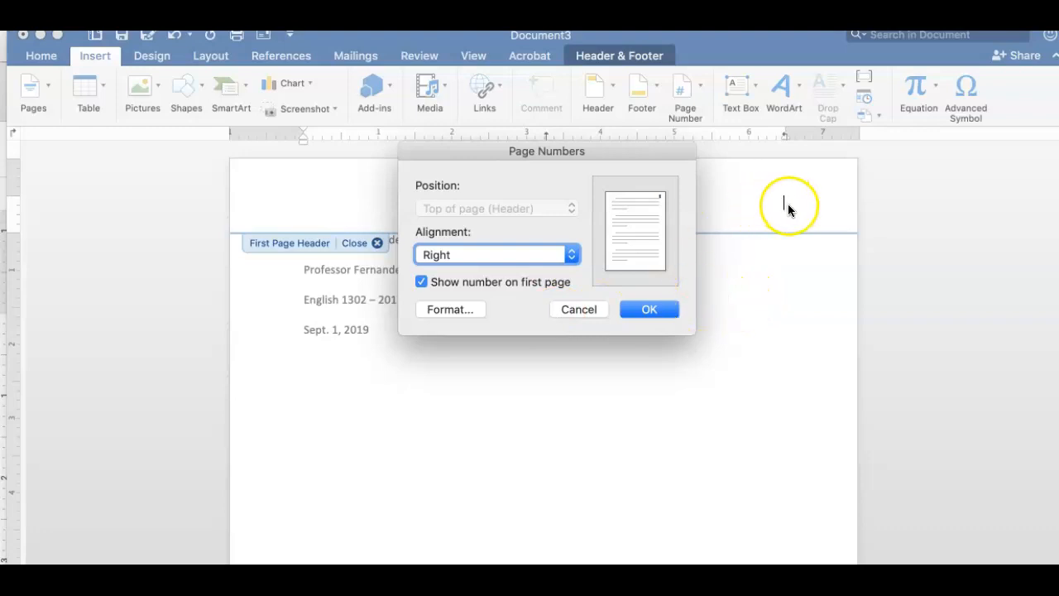
pyautogui.click(648, 309)
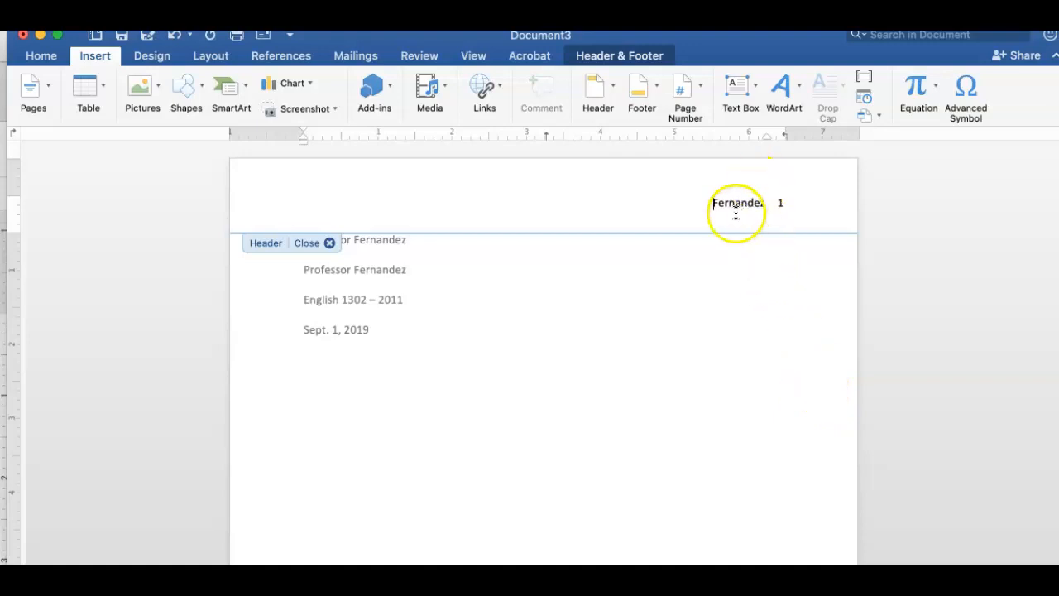
pyautogui.click(700, 91)
pyautogui.click(705, 114)
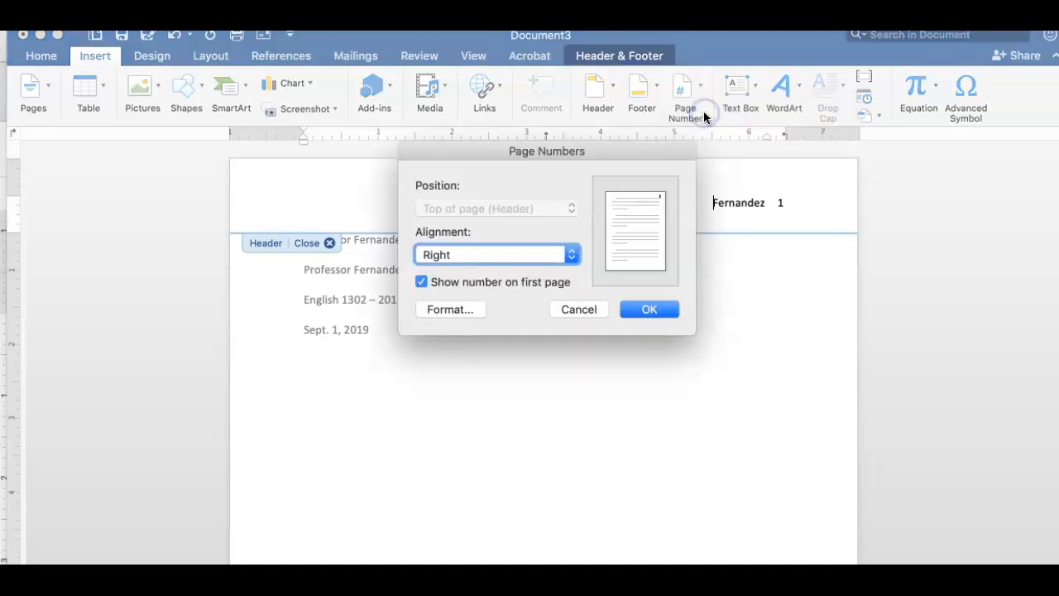
pyautogui.click(421, 281)
pyautogui.click(655, 314)
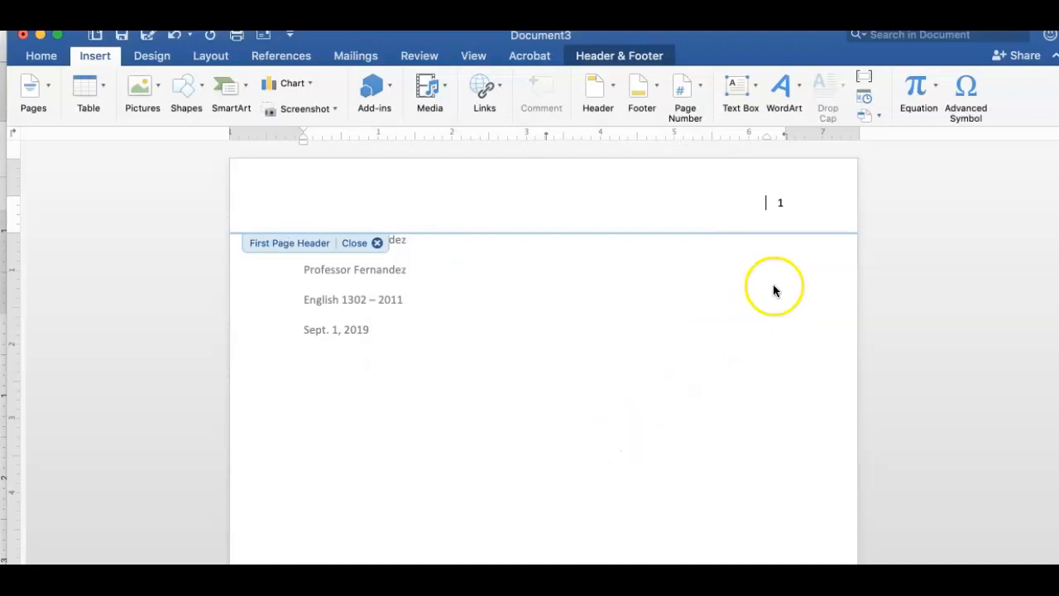
# Delete the leftover page number 1 from the first-page header and close header editing.
pyautogui.doubleClick(783, 204)
pyautogui.press('Delete')
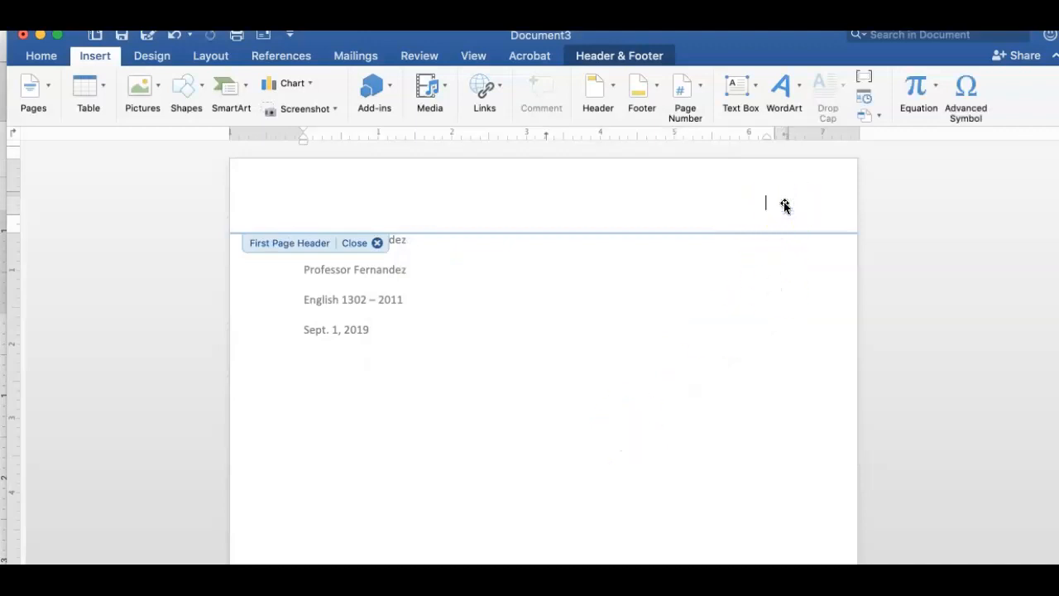
pyautogui.scroll(-10, 719, 459)
pyautogui.scroll(-6, 720, 463)
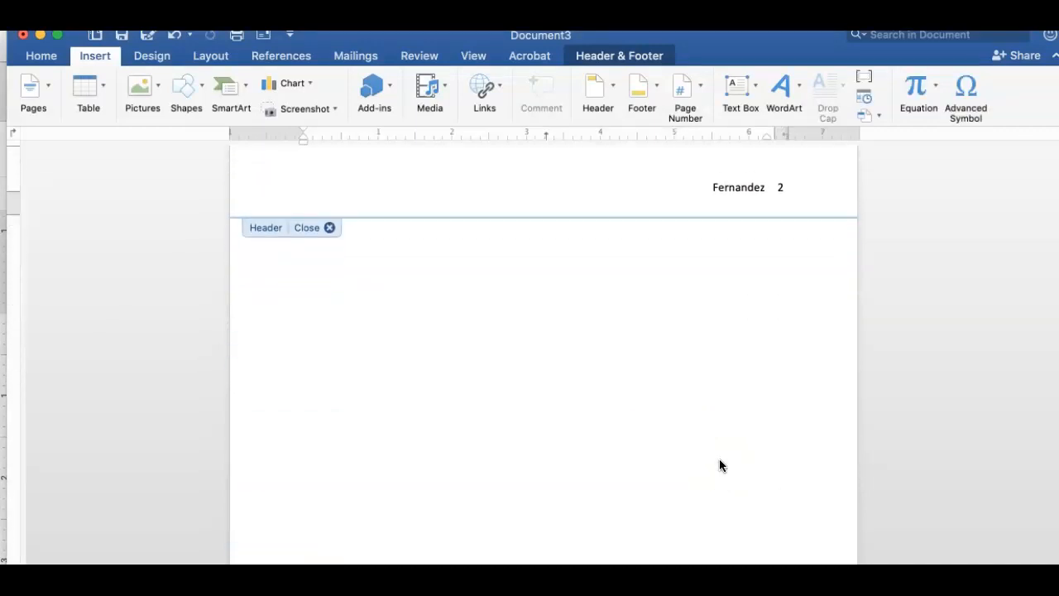
pyautogui.scroll(2, 719, 463)
pyautogui.click(813, 301)
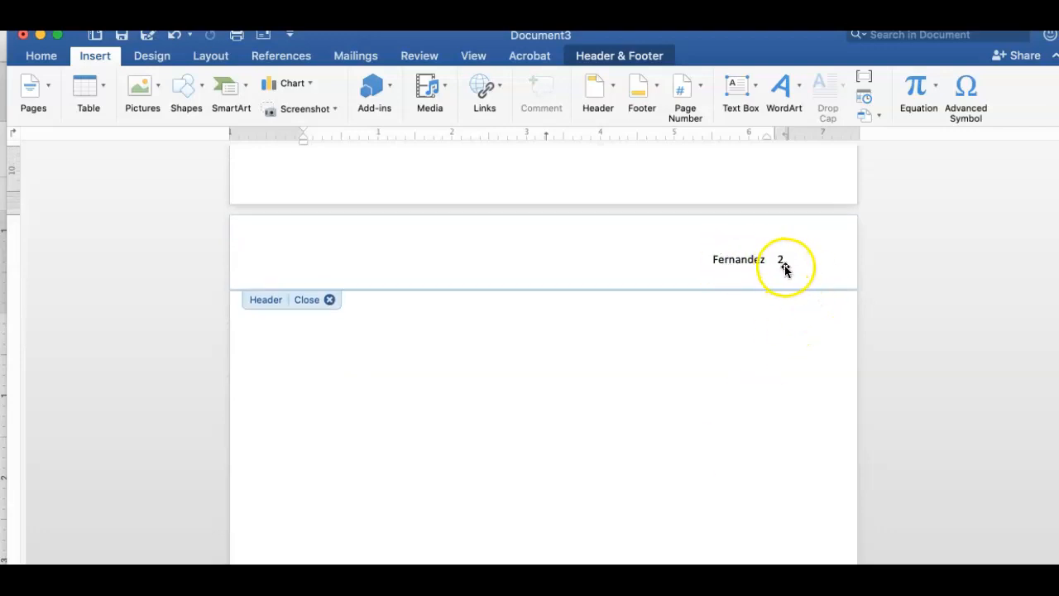
pyautogui.scroll(-5, 743, 444)
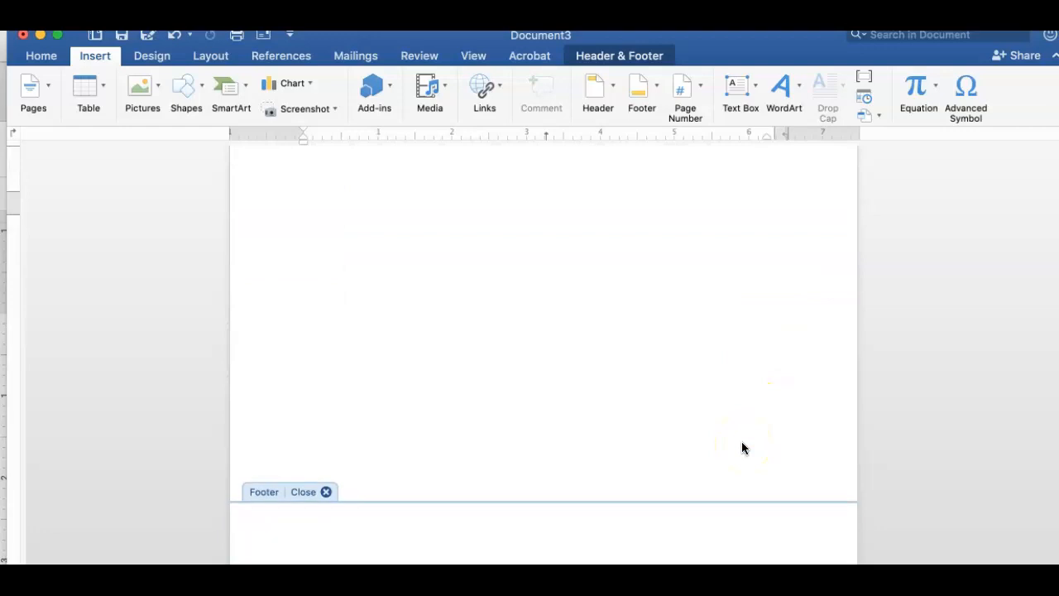
pyautogui.scroll(10, 742, 447)
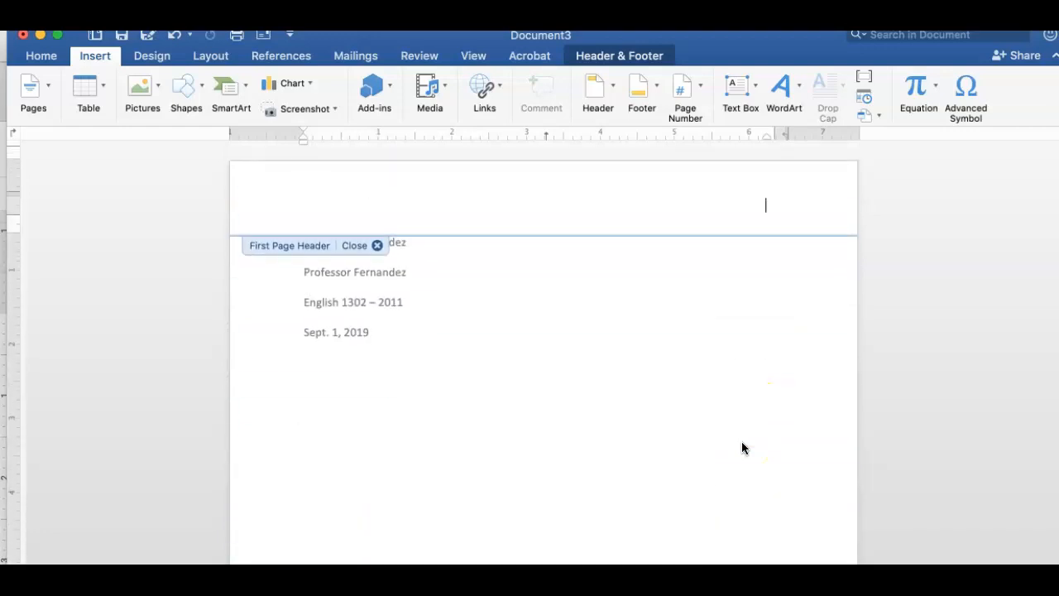
pyautogui.click(373, 242)
pyautogui.scroll(-4, 504, 374)
pyautogui.scroll(-8, 504, 375)
pyautogui.scroll(12, 504, 375)
pyautogui.click(395, 331)
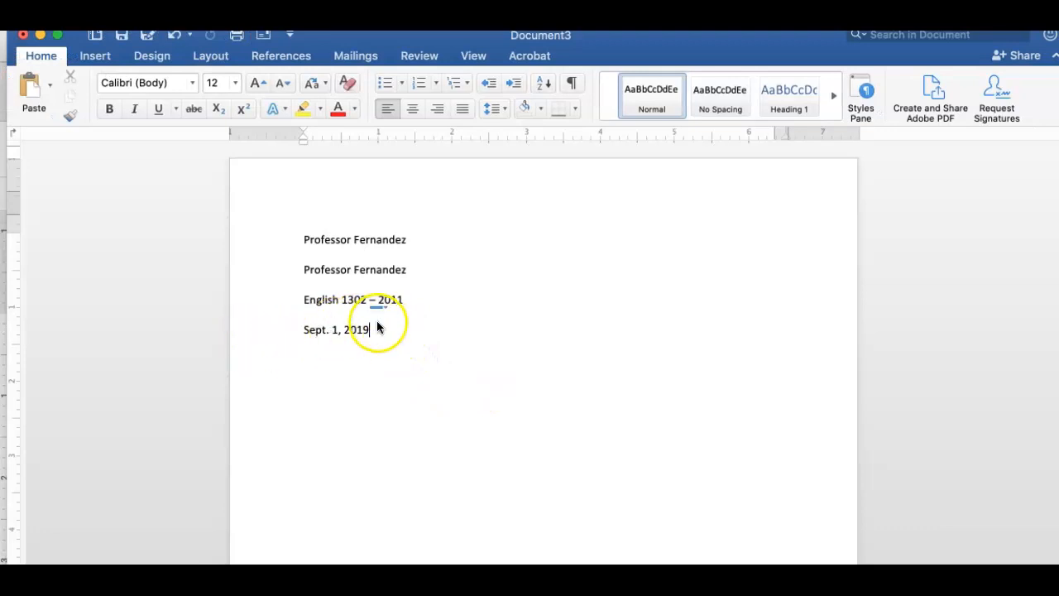
# Add a centred 'Title' line below the date.
pyautogui.click(369, 330)
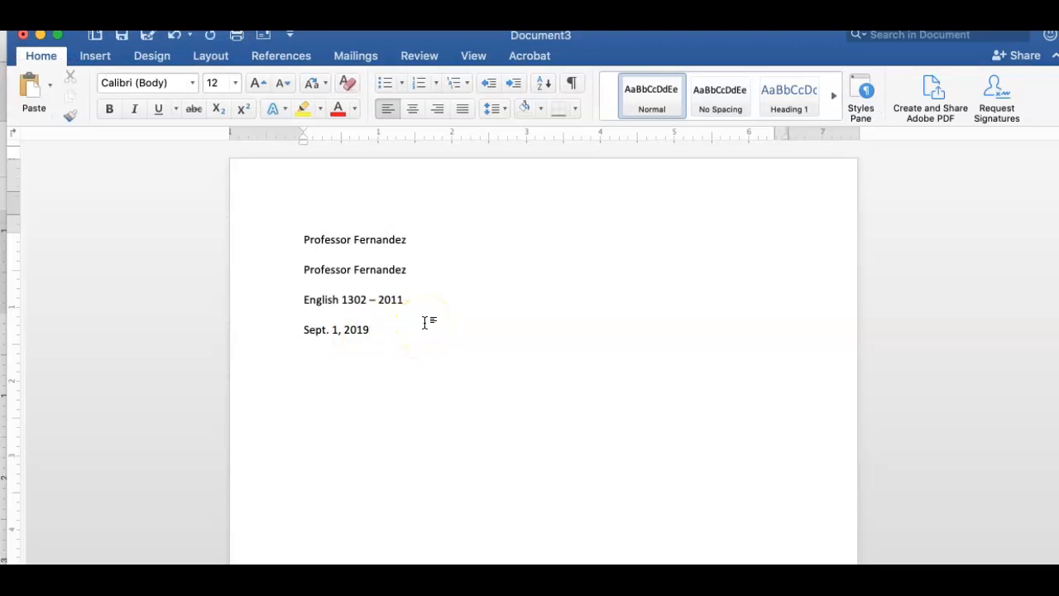
pyautogui.click(412, 108)
pyautogui.write('Title')
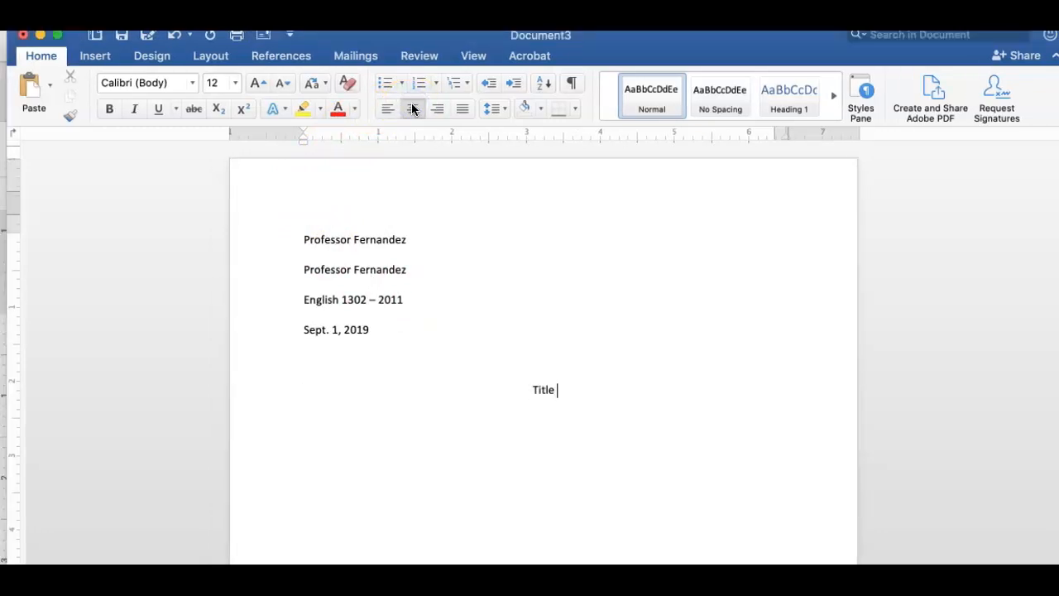
pyautogui.click(370, 329)
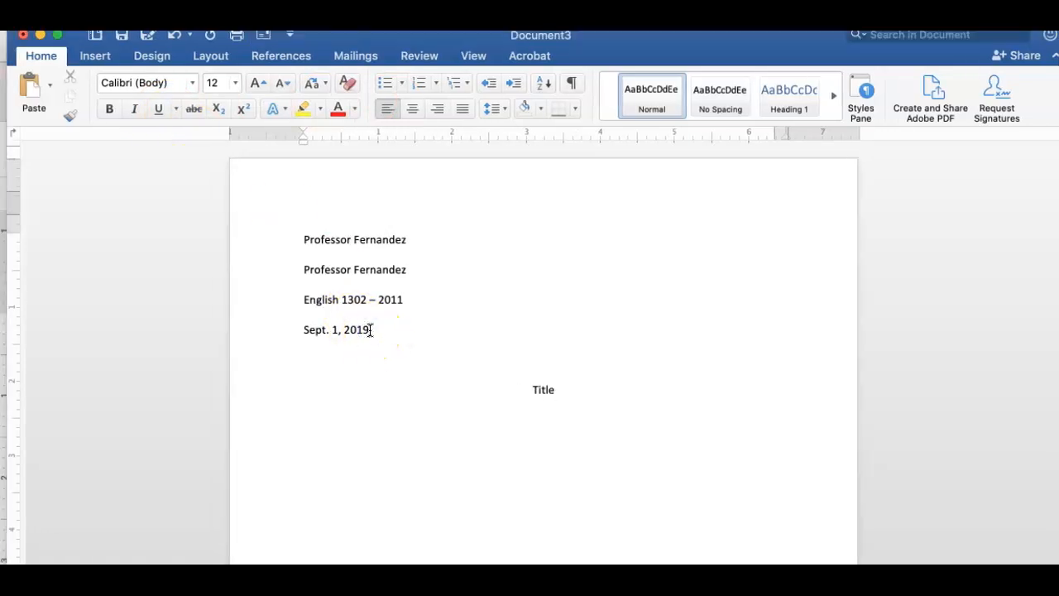
pyautogui.click(307, 369)
pyautogui.click(302, 398)
pyautogui.click(567, 389)
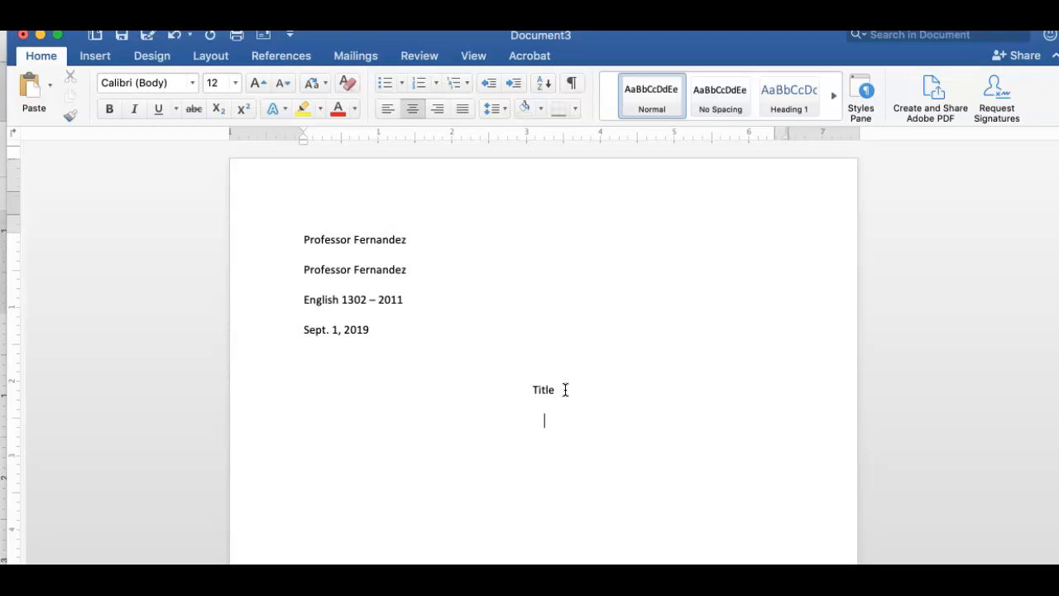
# Add a left-aligned, indented first sentence under the title, then minimise Word.
pyautogui.click(389, 109)
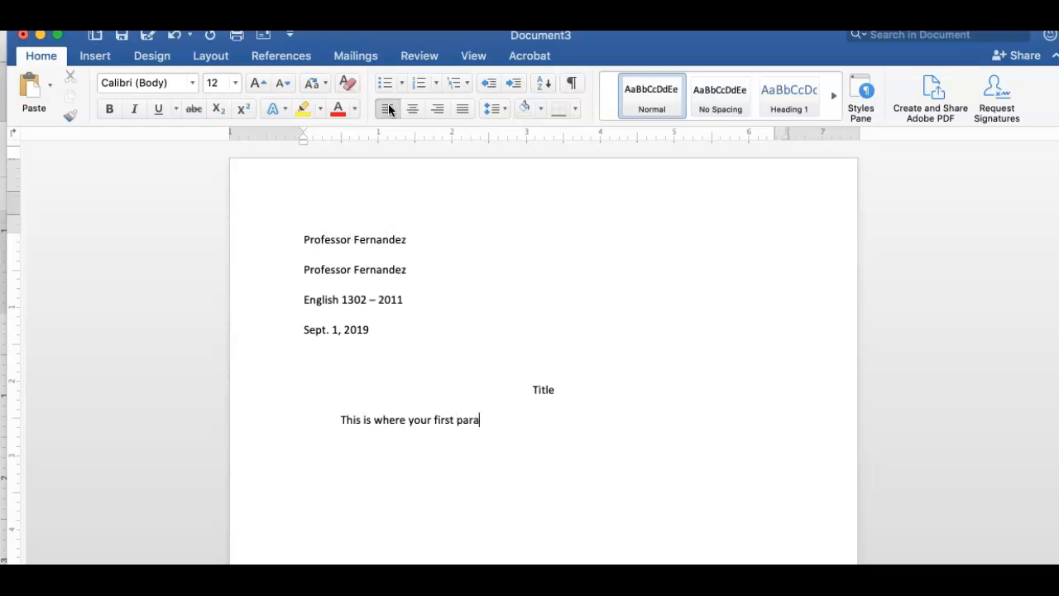
pyautogui.write('gins.')
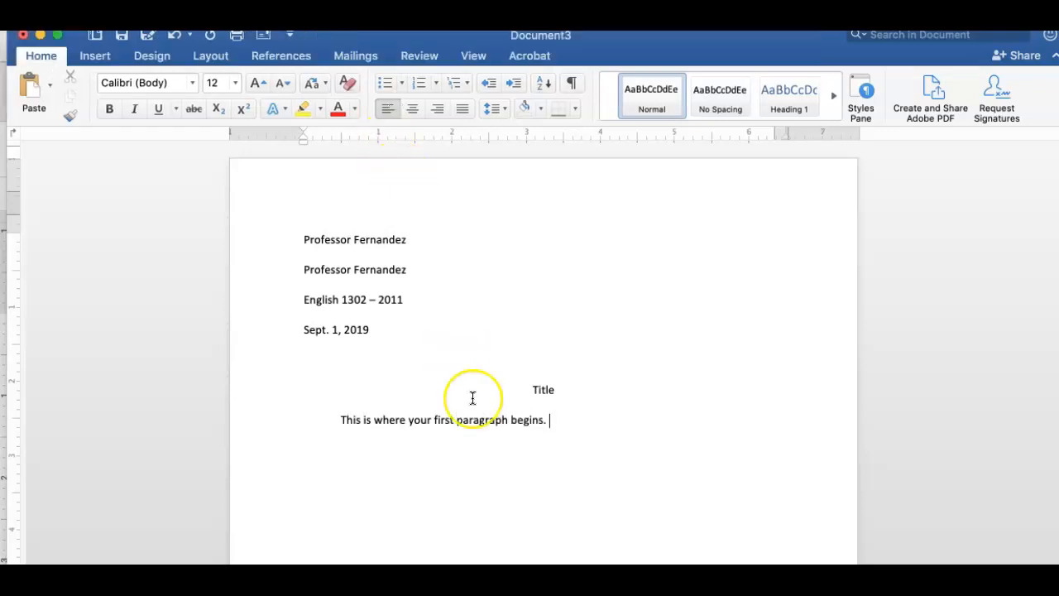
pyautogui.scroll(-1, 473, 398)
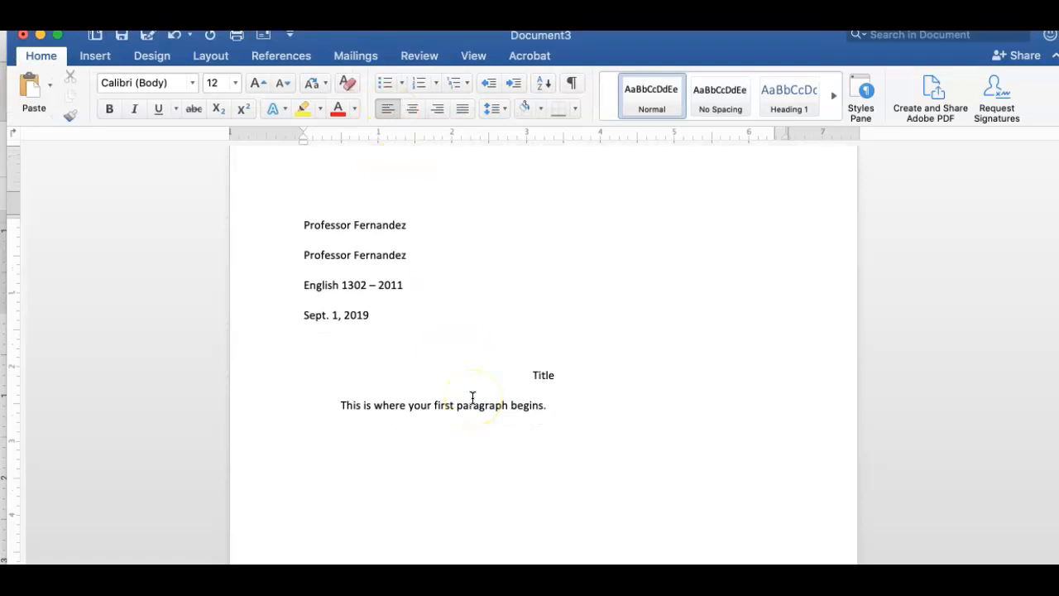
pyautogui.click(483, 473)
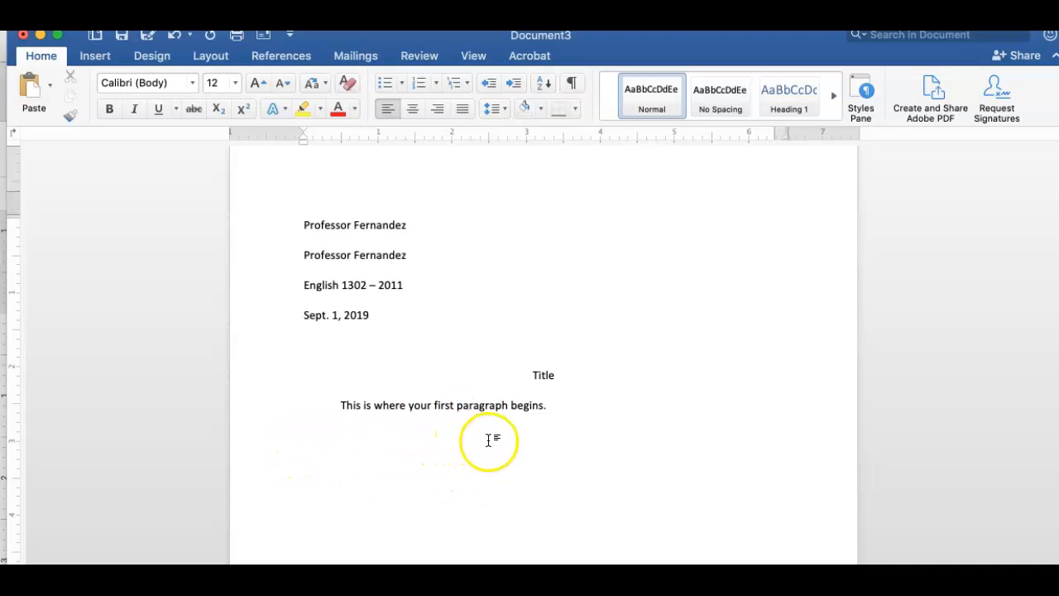
pyautogui.scroll(1, 488, 439)
pyautogui.scroll(-3, 488, 440)
pyautogui.scroll(-1, 488, 439)
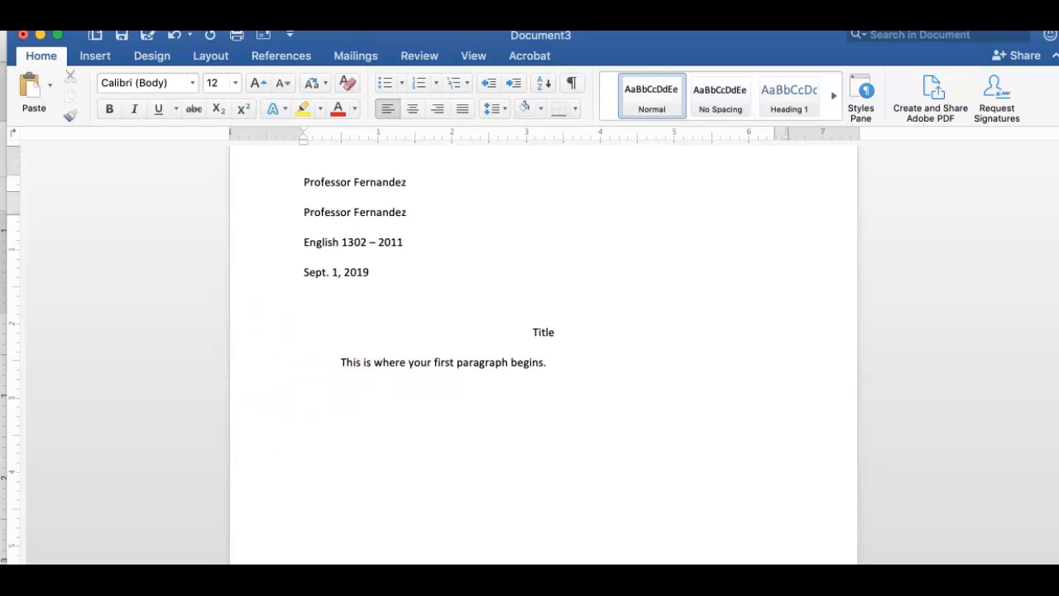
pyautogui.click(342, 365)
pyautogui.scroll(2, 342, 364)
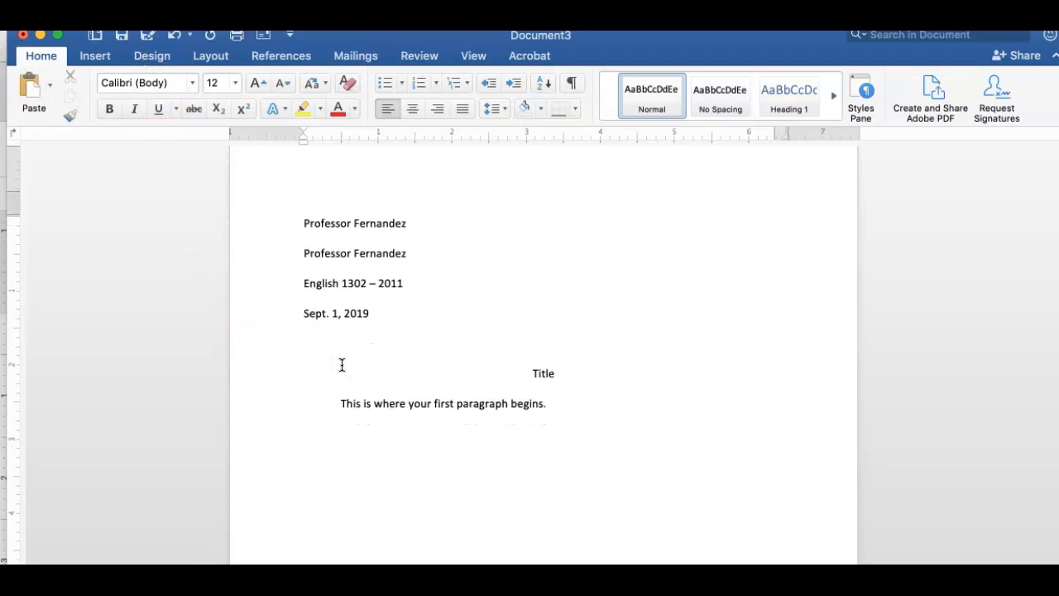
pyautogui.click(39, 35)
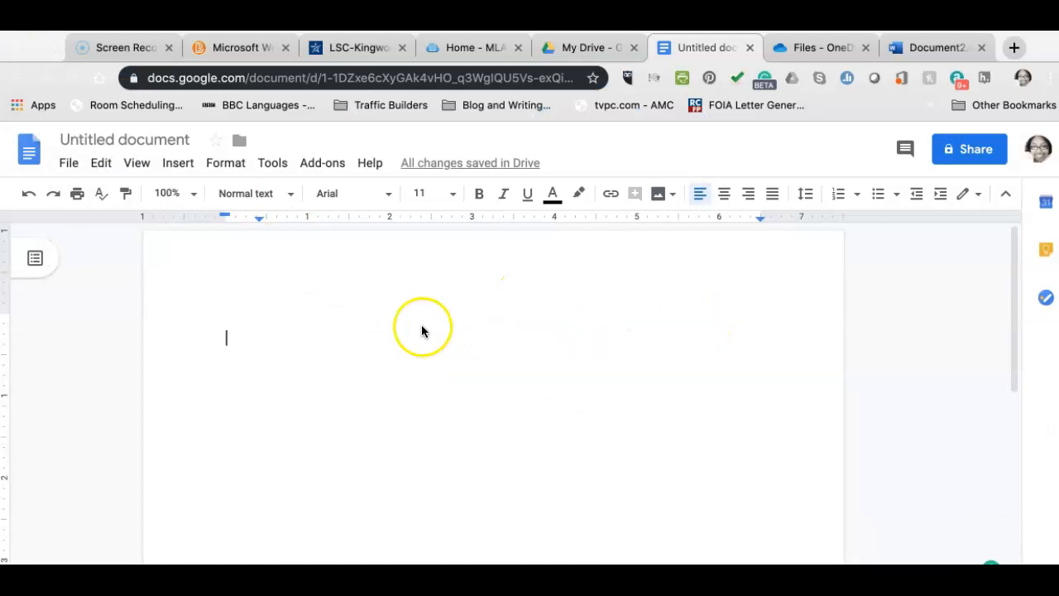
# Type the author's surname into the Google Docs page header.
pyautogui.click(318, 322)
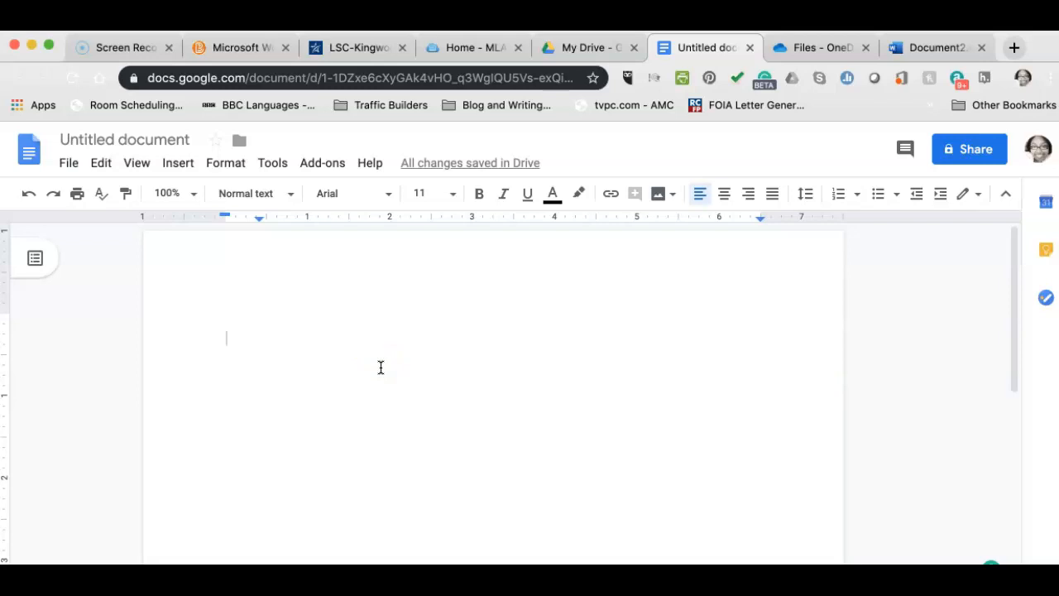
pyautogui.doubleClick(290, 265)
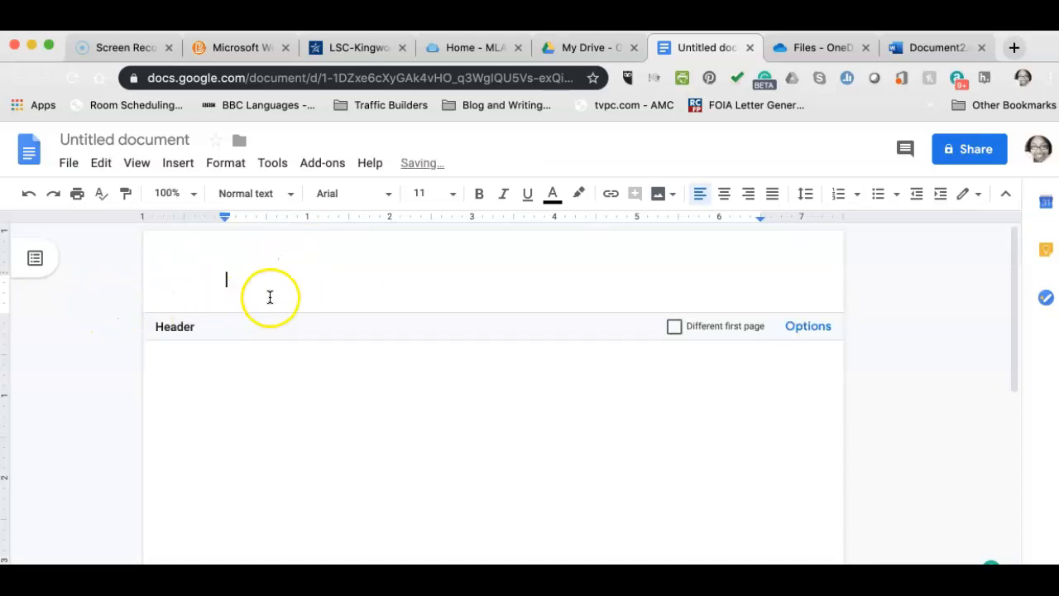
pyautogui.write('Fernandez')
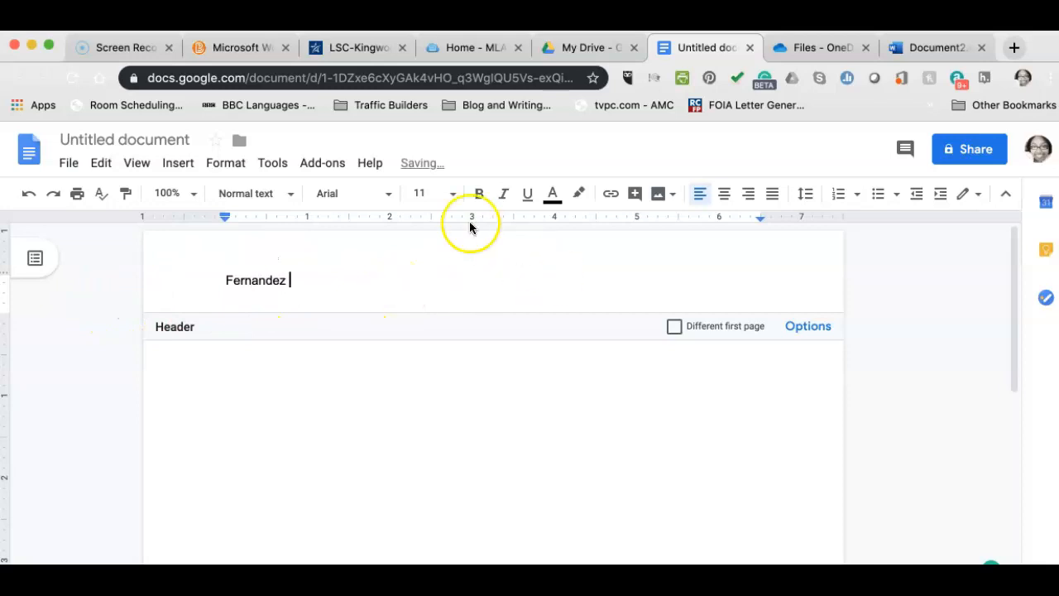
pyautogui.click(355, 194)
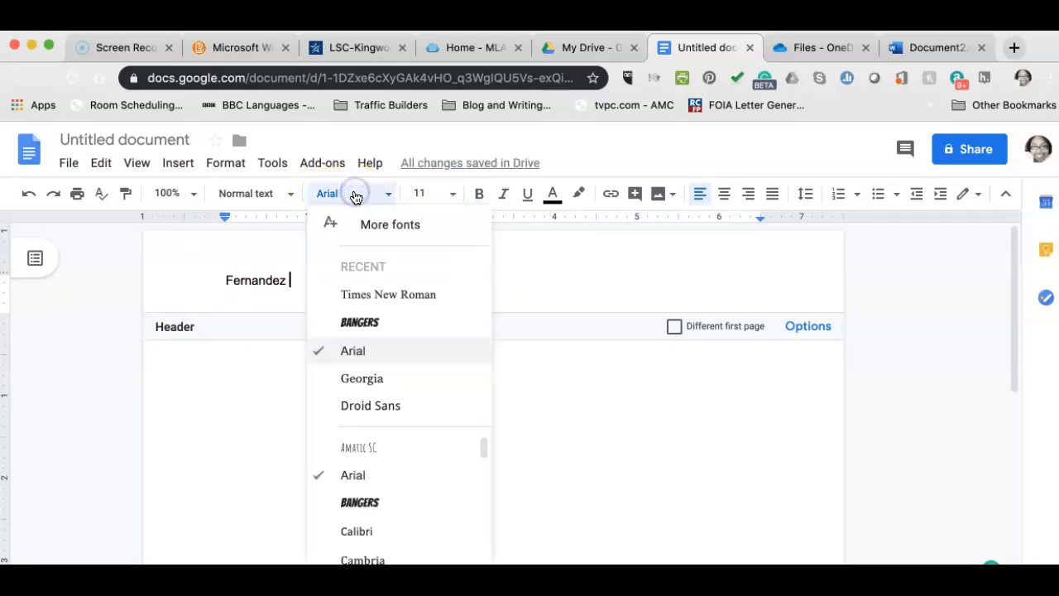
pyautogui.click(254, 258)
# Set the header surname to Times New Roman, size 12.
pyautogui.moveTo(320, 283); pyautogui.dragTo(168, 277)
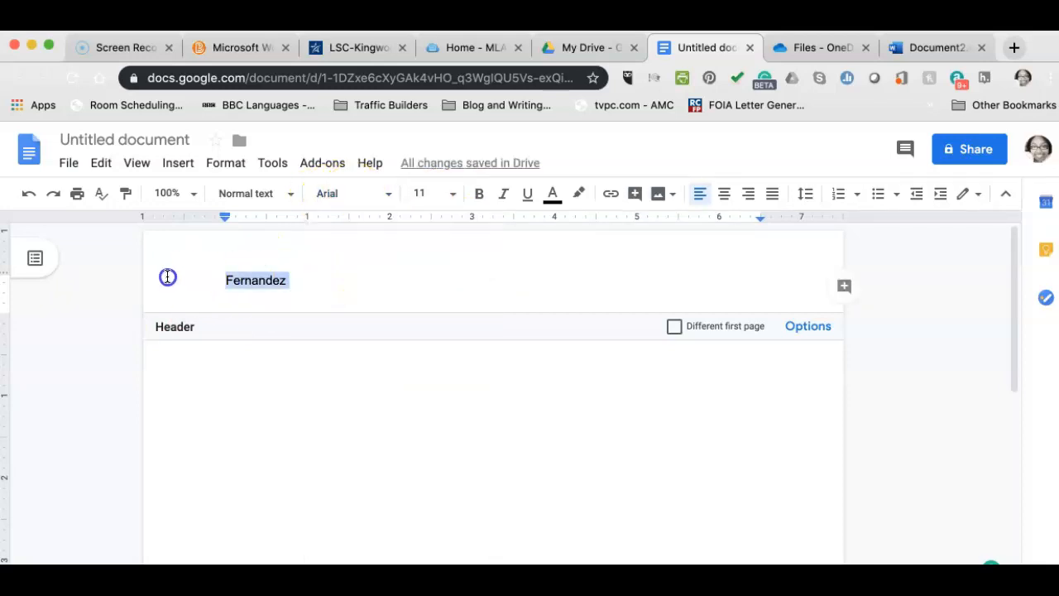
pyautogui.click(382, 191)
pyautogui.click(372, 295)
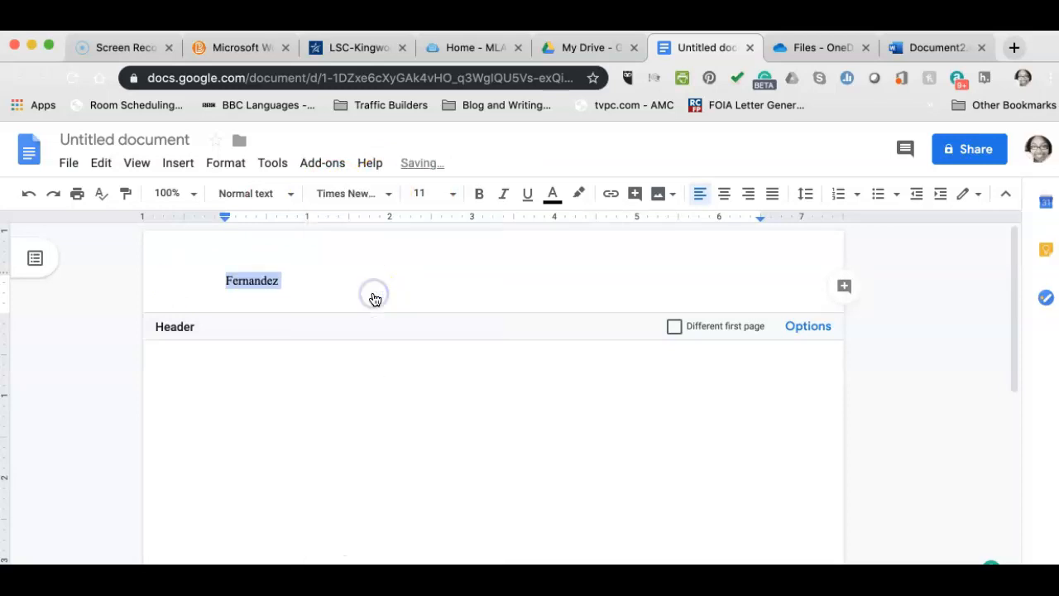
pyautogui.click(436, 205)
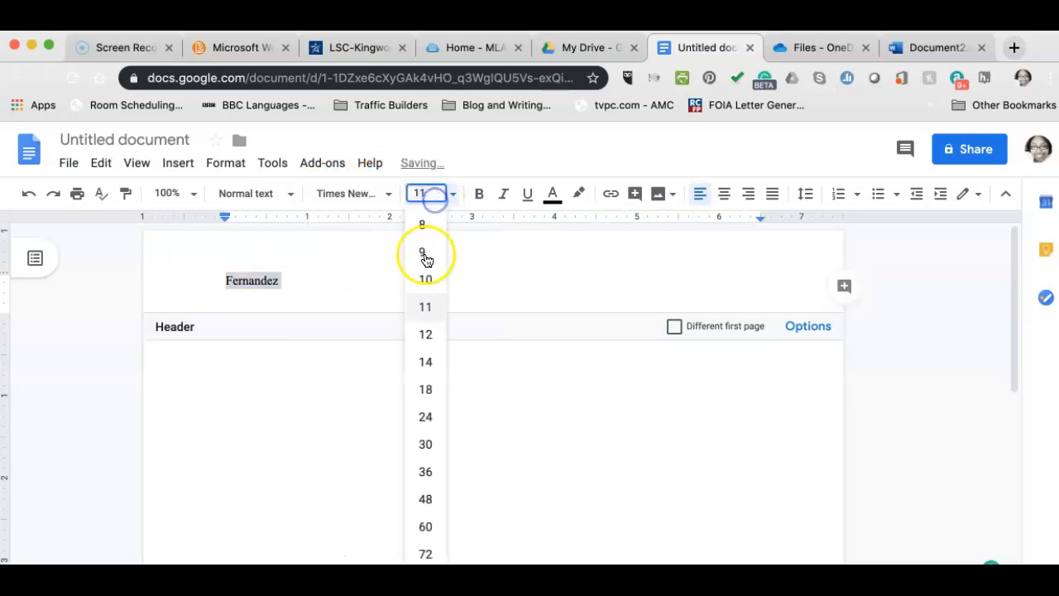
pyautogui.click(430, 336)
pyautogui.click(321, 278)
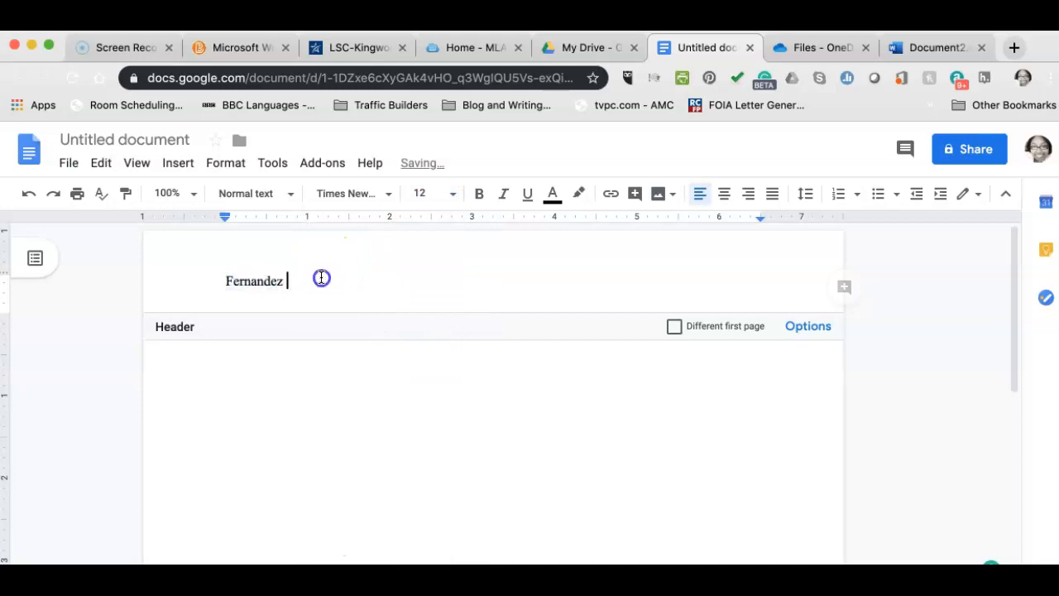
pyautogui.click(178, 163)
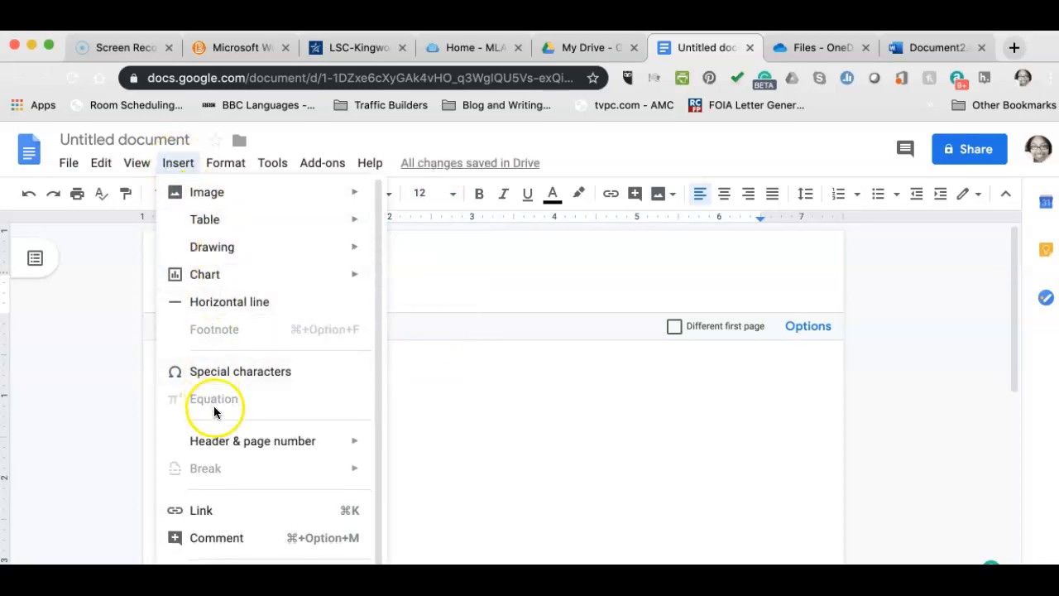
# Insert automatic page numbers into the header using a page-number layout.
pyautogui.moveTo(224, 444)
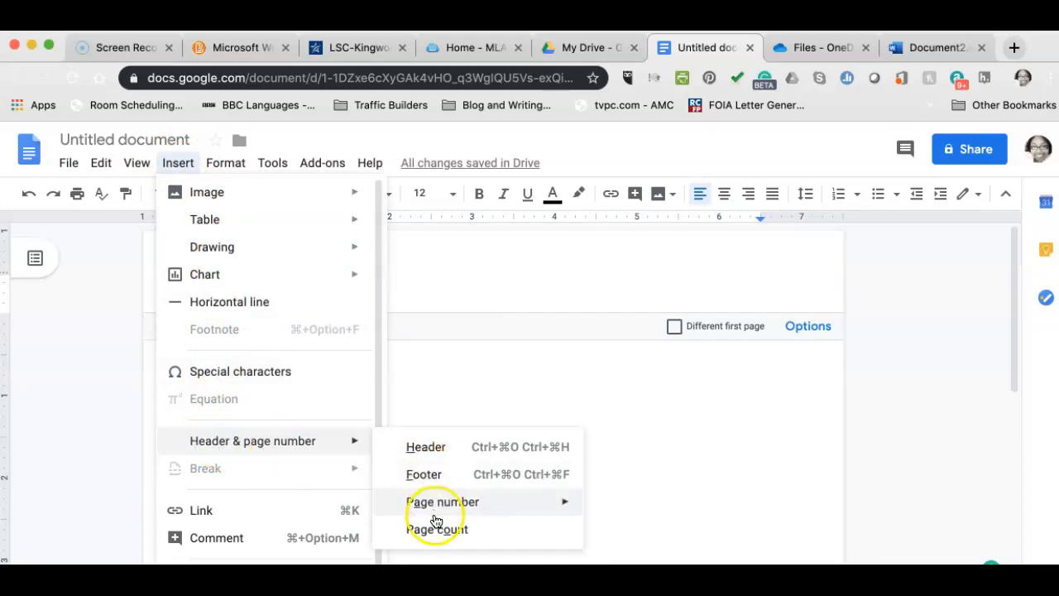
pyautogui.moveTo(465, 506)
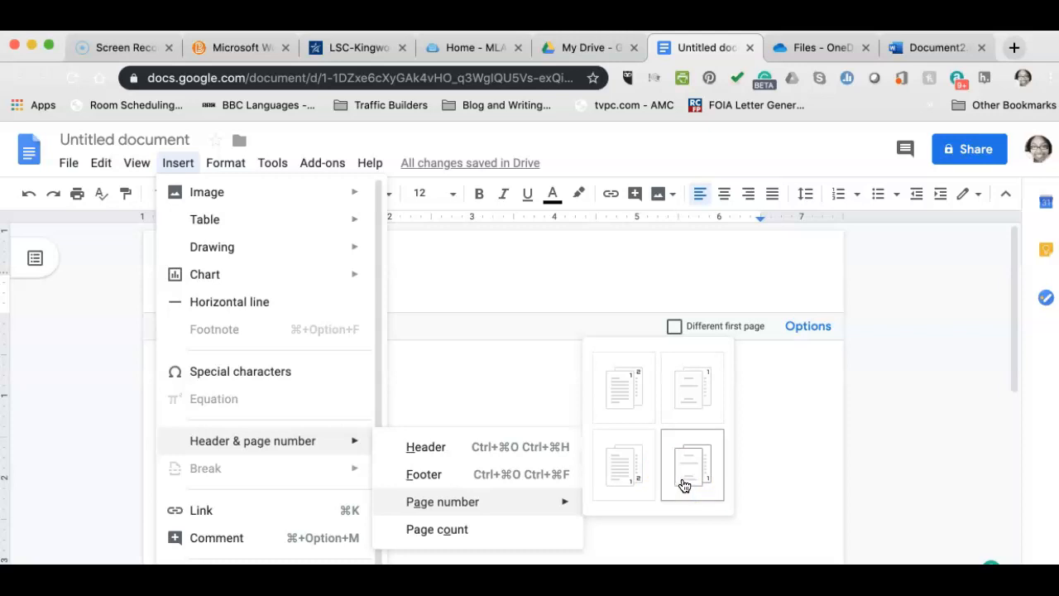
pyautogui.click(682, 406)
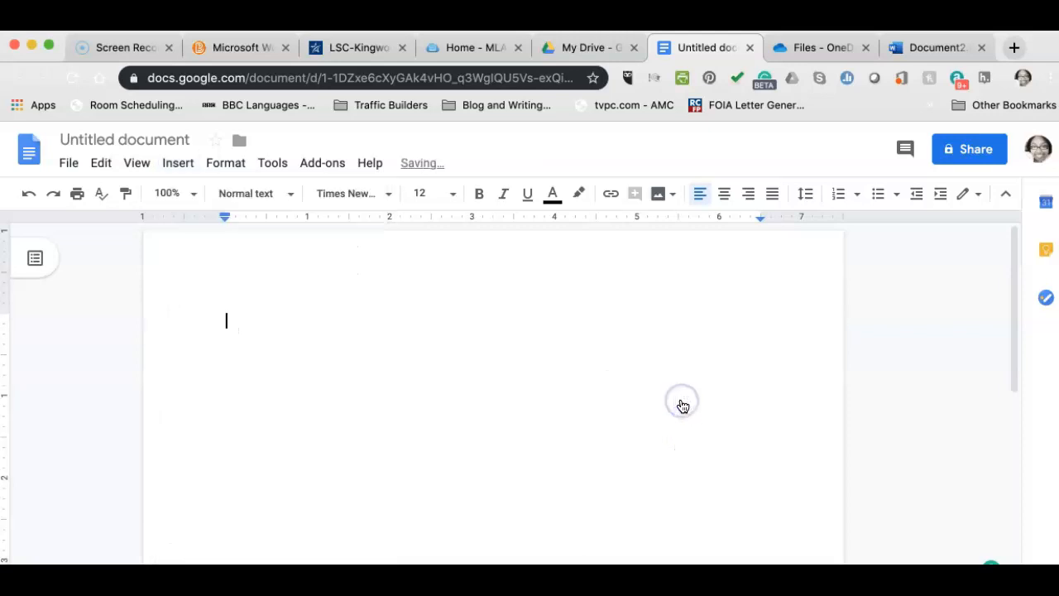
pyautogui.scroll(-1, 249, 389)
pyautogui.scroll(1, 249, 390)
# Insert a page break to create a second page.
pyautogui.scroll(-5, 249, 389)
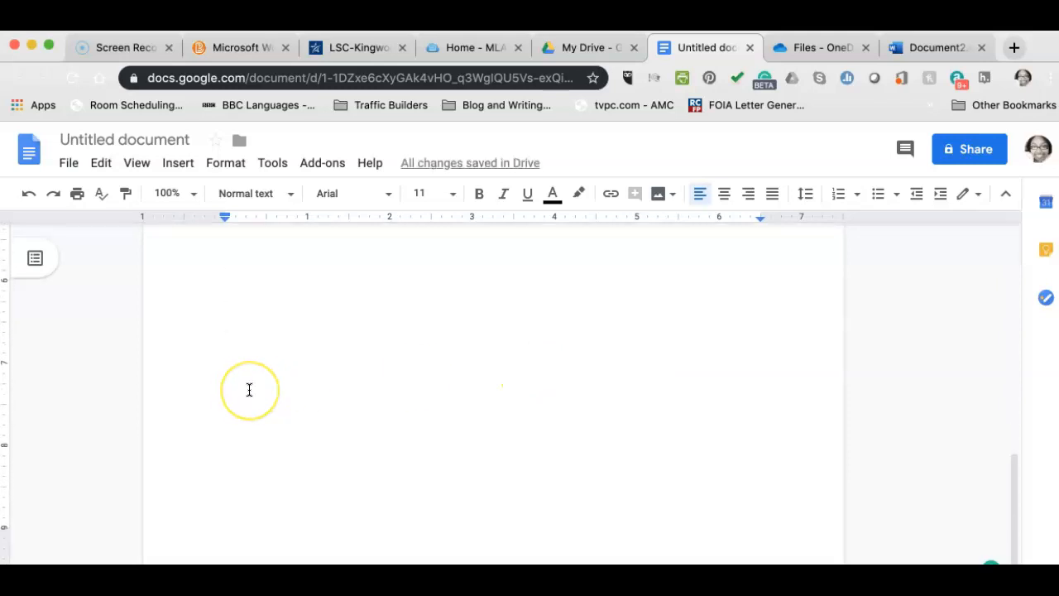
pyautogui.scroll(5, 249, 389)
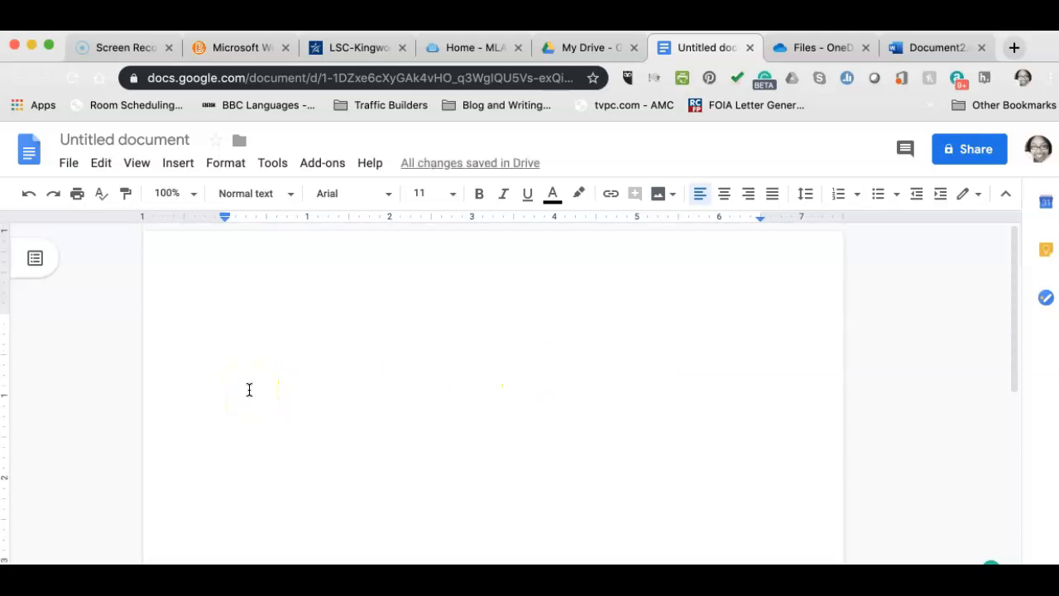
pyautogui.click(191, 435)
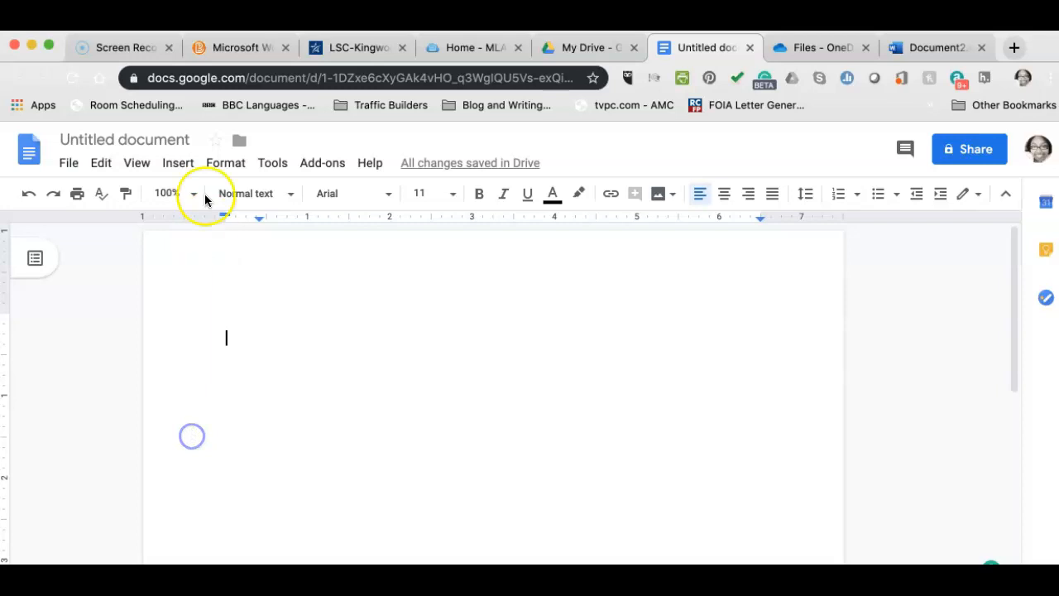
pyautogui.click(178, 161)
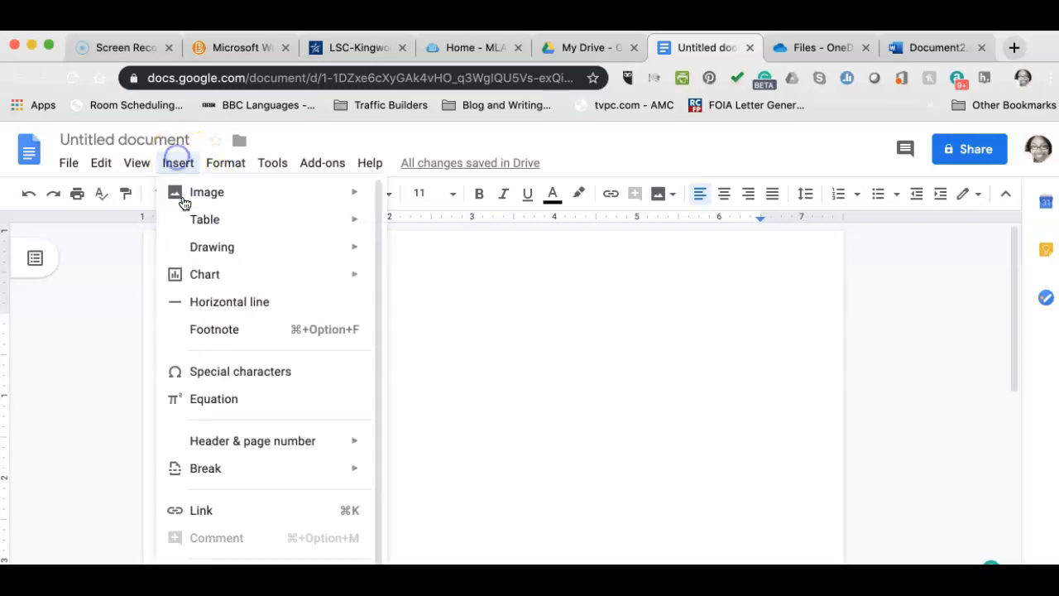
pyautogui.click(265, 465)
pyautogui.click(389, 470)
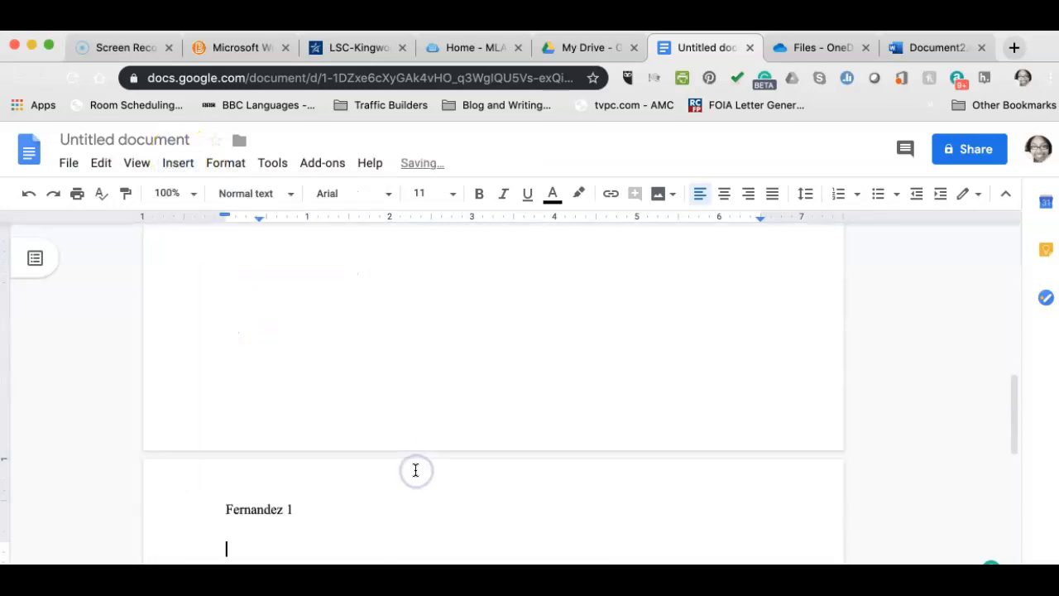
pyautogui.scroll(3, 415, 470)
# Make page 2's header show the surname and 2, right-aligned.
pyautogui.doubleClick(297, 358)
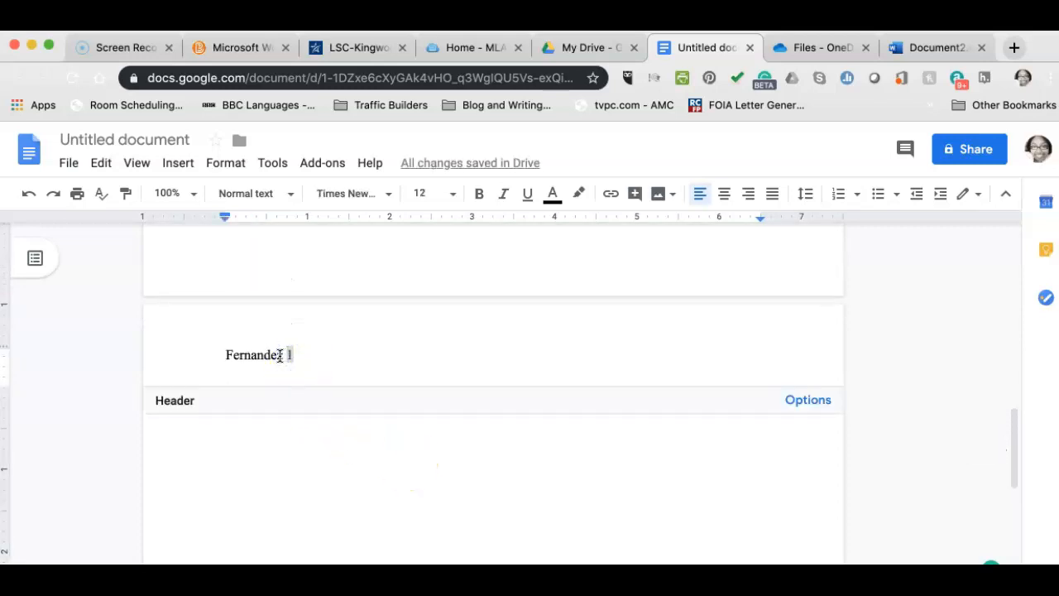
pyautogui.press('BackSpace')
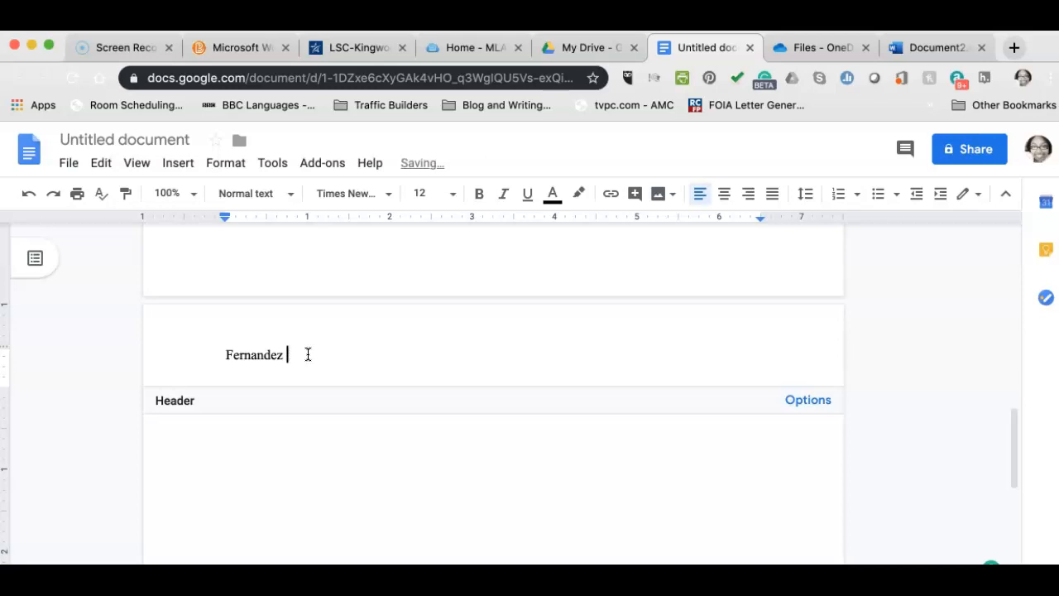
pyautogui.scroll(-5, 308, 355)
pyautogui.scroll(10, 308, 355)
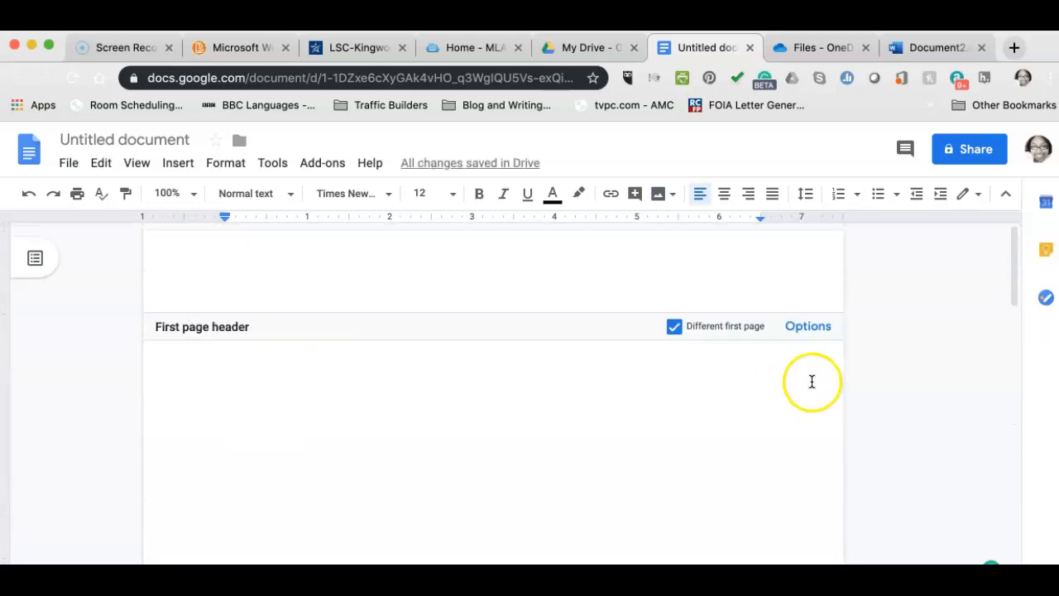
pyautogui.scroll(-1, 398, 394)
pyautogui.scroll(1, 399, 393)
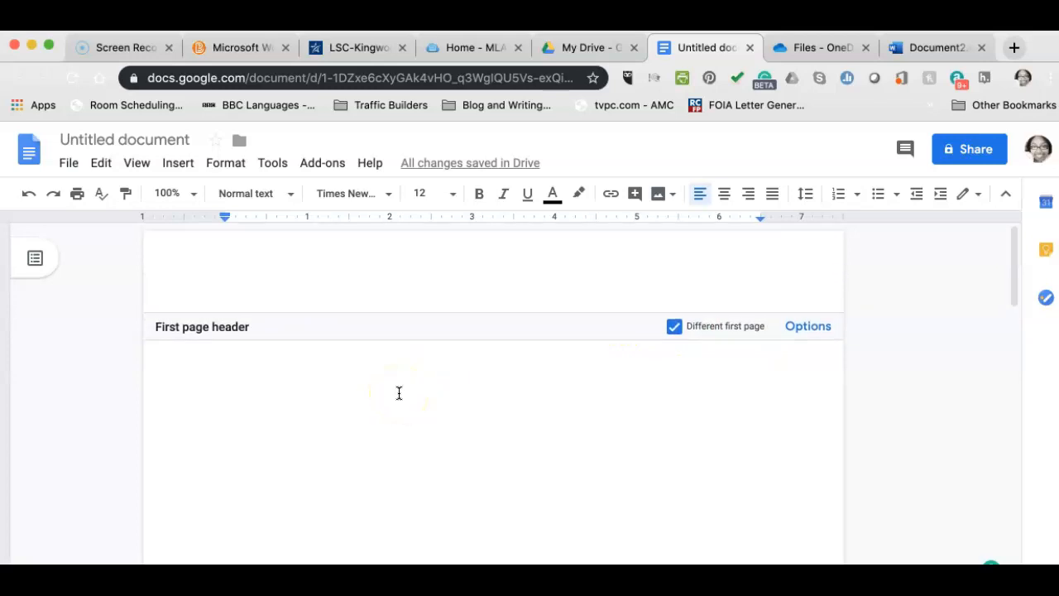
pyautogui.scroll(-10, 482, 446)
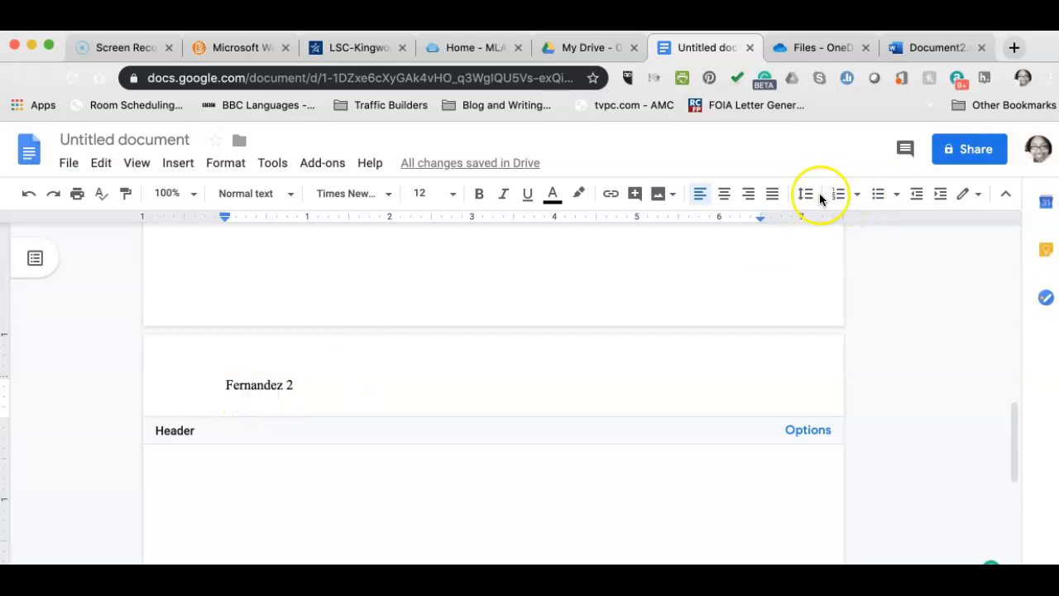
pyautogui.click(749, 196)
pyautogui.scroll(5, 505, 452)
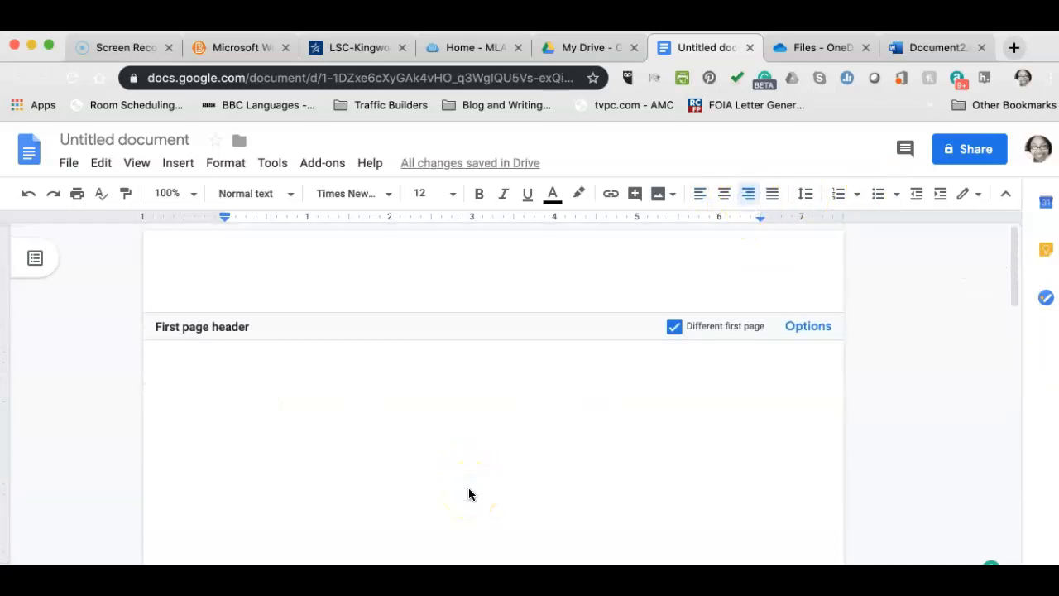
pyautogui.scroll(-3, 470, 494)
pyautogui.scroll(-5, 469, 488)
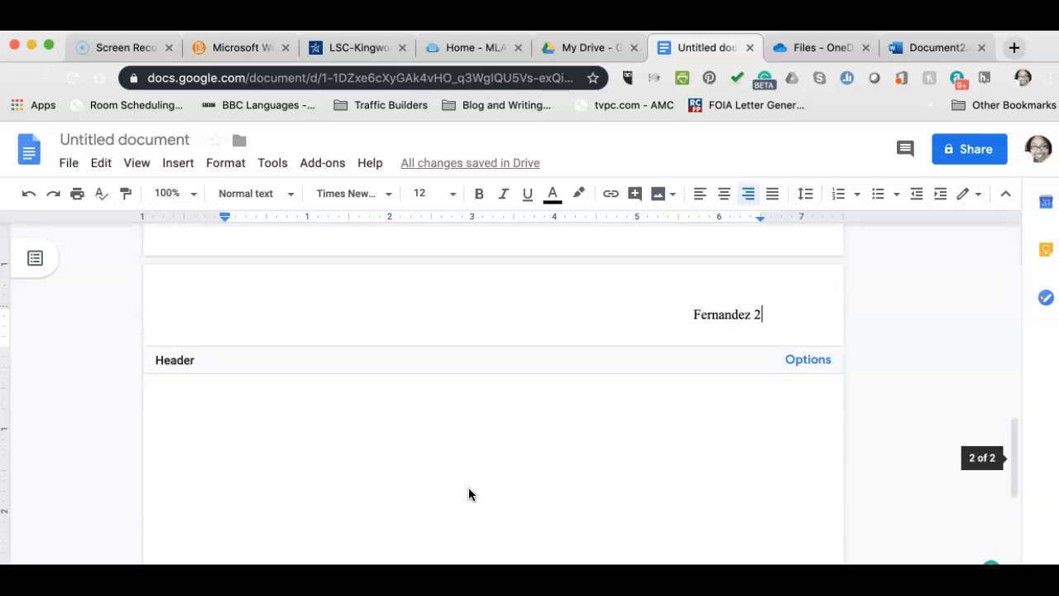
pyautogui.click(762, 317)
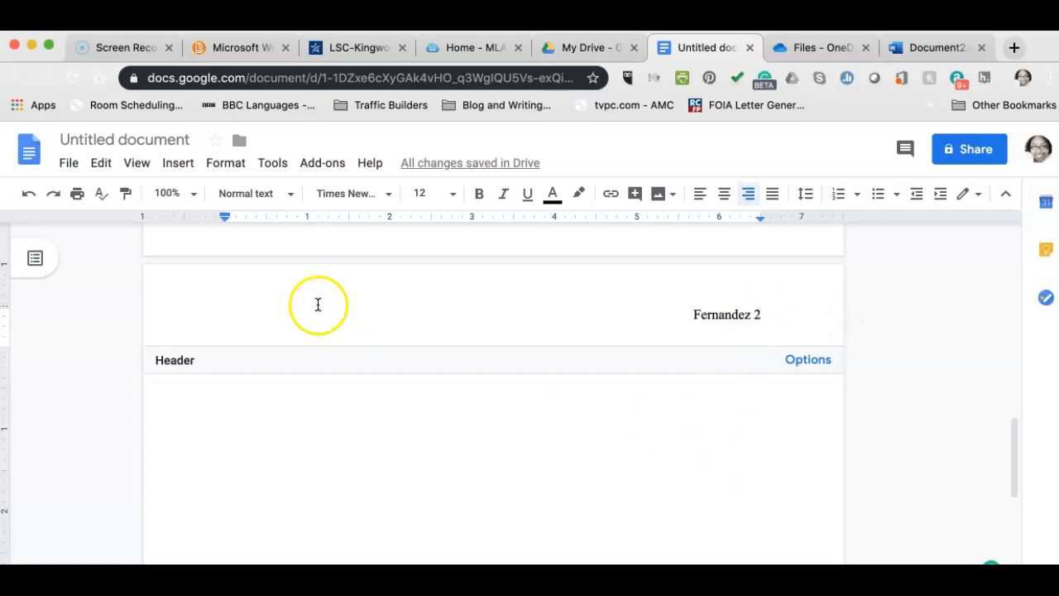
# Insert another page break to add a third page.
pyautogui.click(174, 165)
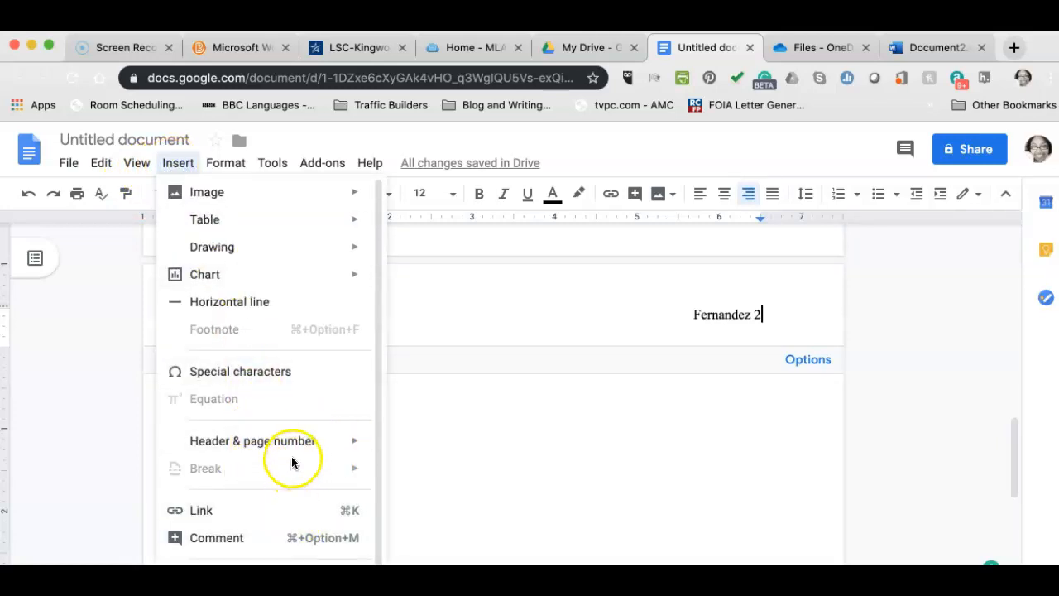
pyautogui.moveTo(275, 453)
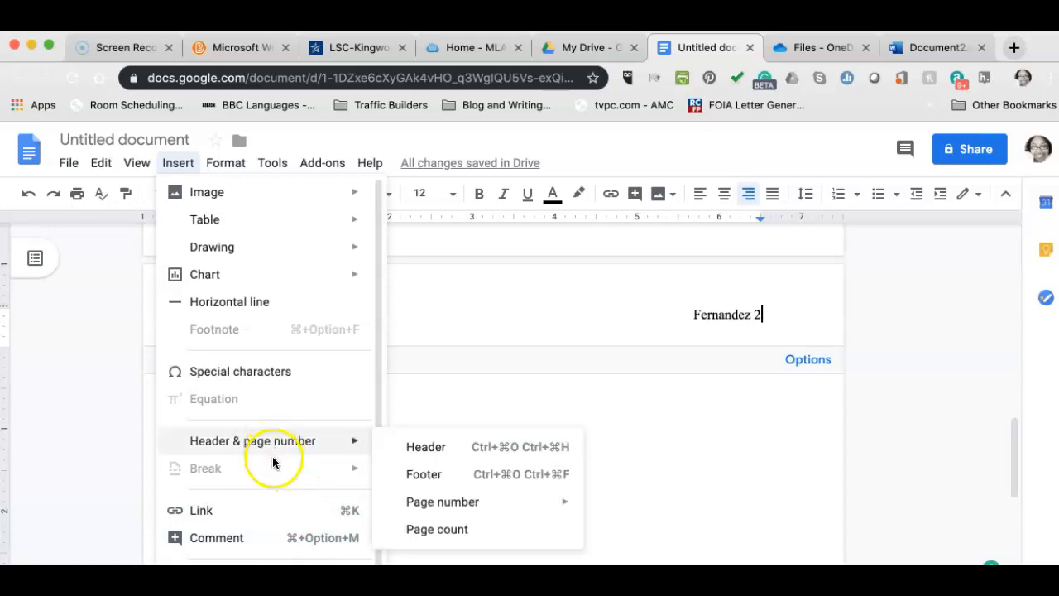
pyautogui.click(546, 499)
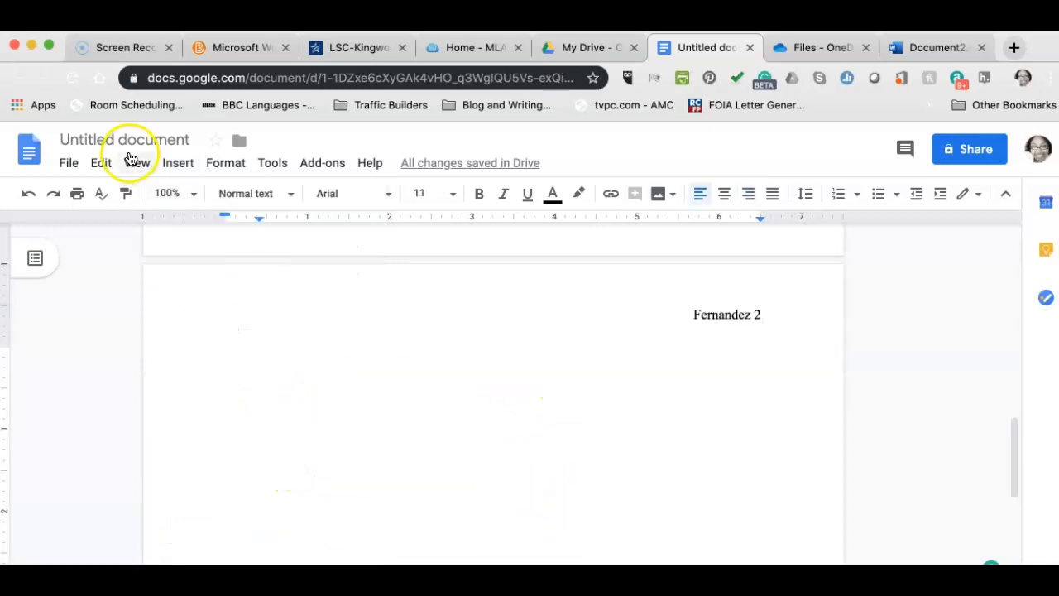
pyautogui.click(178, 162)
pyautogui.moveTo(248, 439)
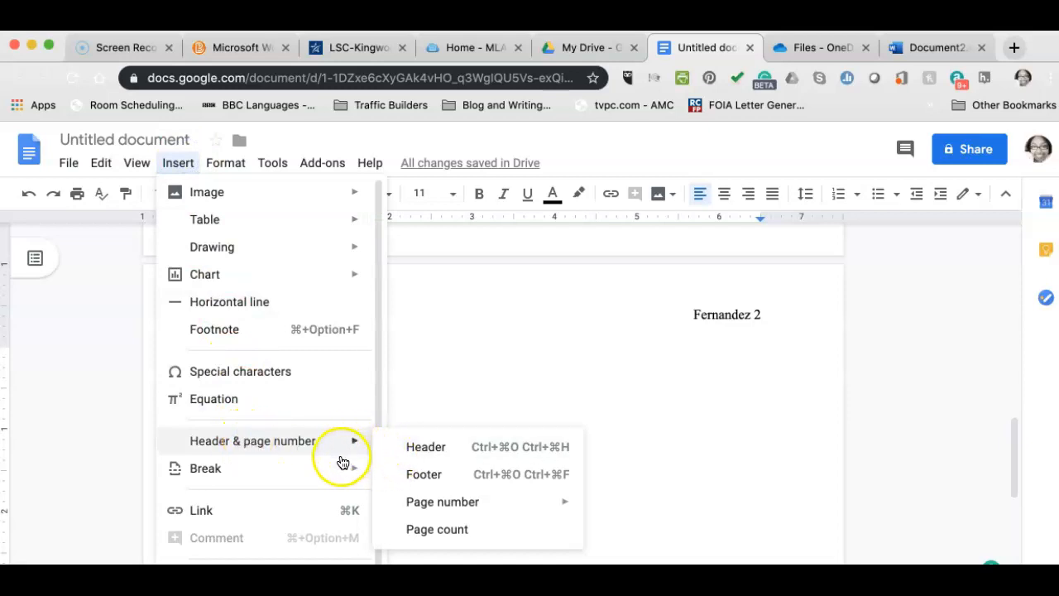
pyautogui.moveTo(362, 472)
pyautogui.click(411, 472)
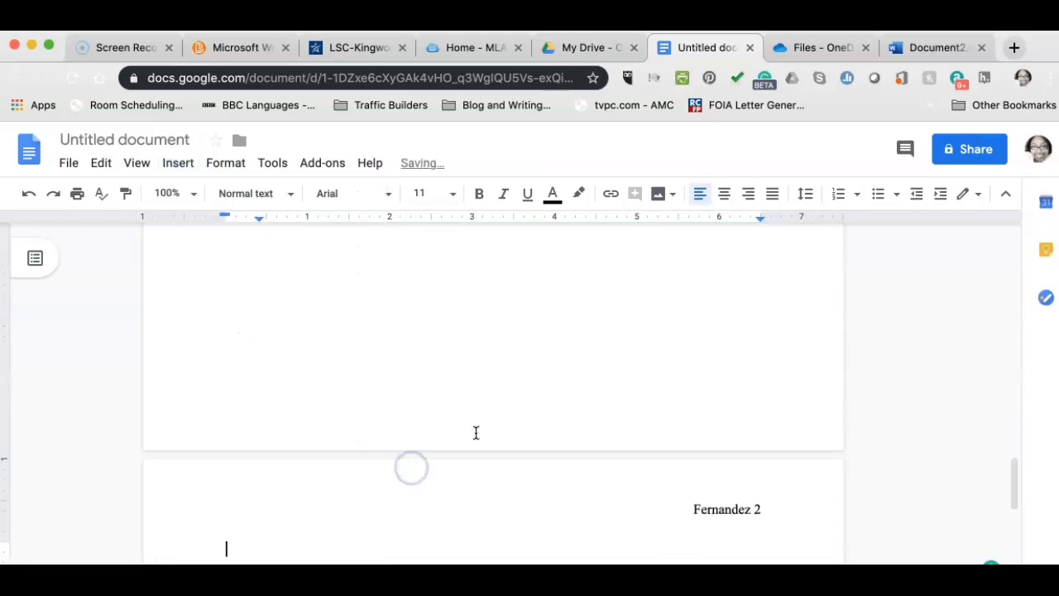
pyautogui.scroll(-2, 503, 421)
pyautogui.scroll(1, 503, 421)
pyautogui.scroll(1, 503, 422)
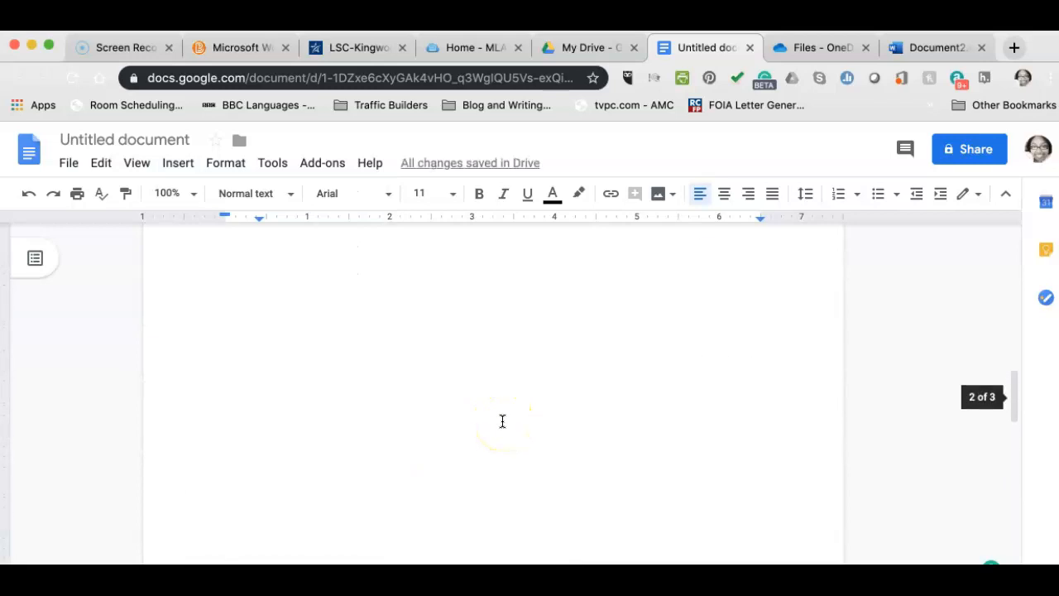
# Delete the 2 from the header, then re-add automatic page numbering.
pyautogui.click(781, 482)
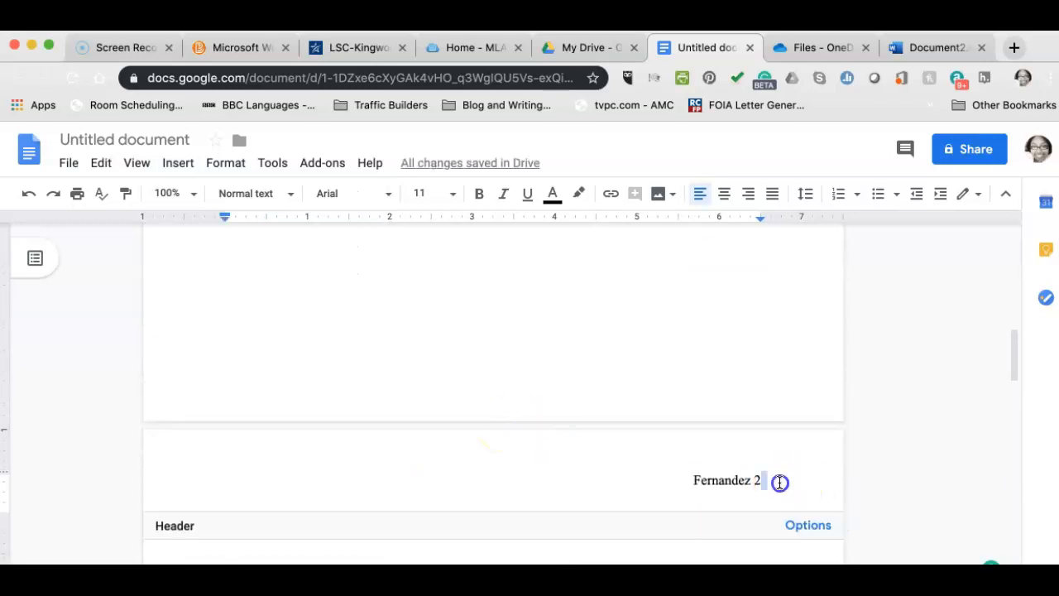
pyautogui.press('BackSpace')
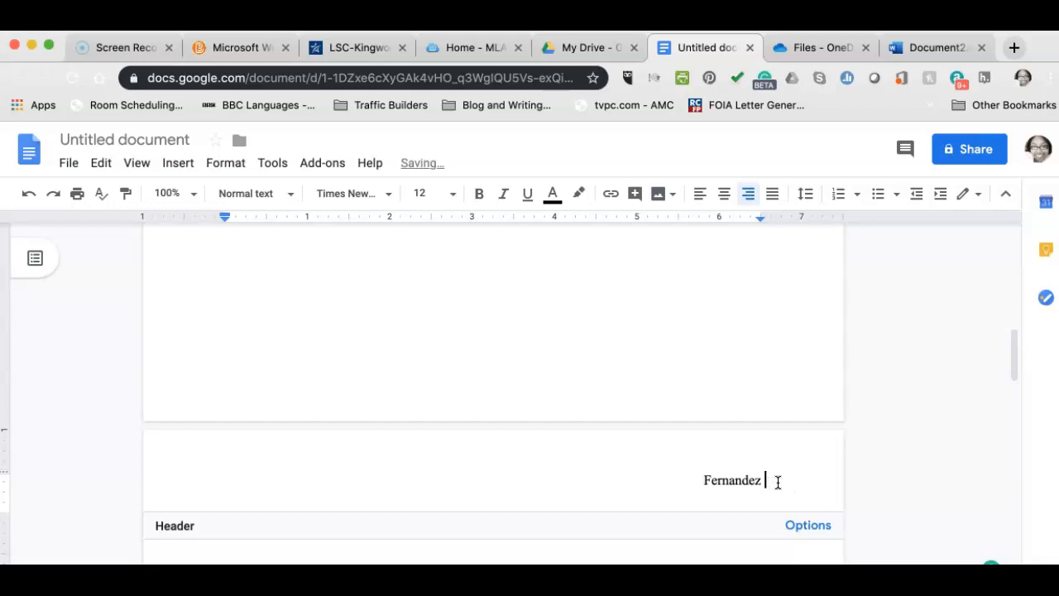
pyautogui.click(179, 164)
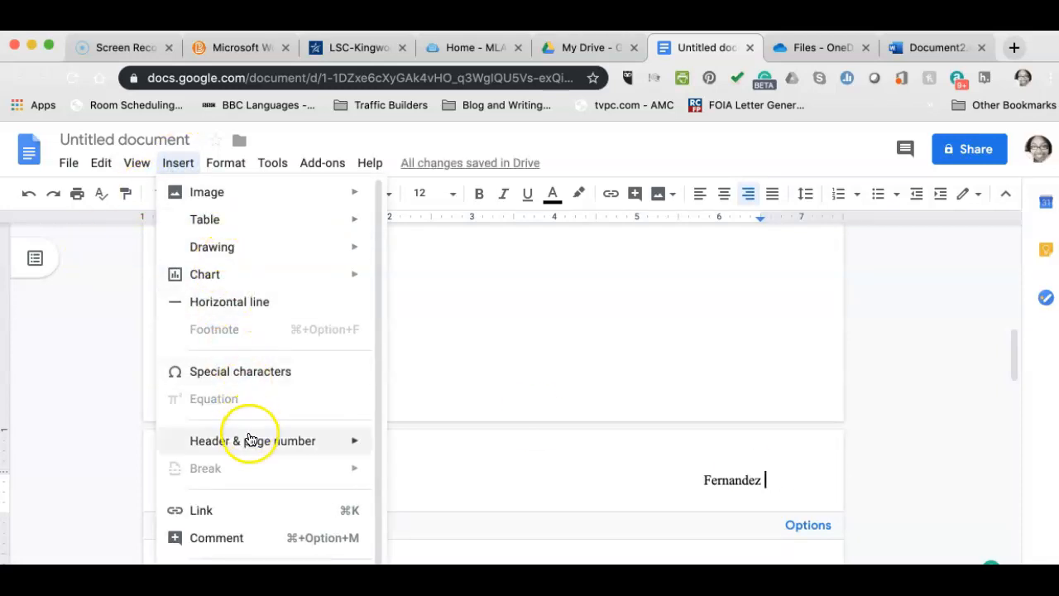
pyautogui.moveTo(250, 439)
pyautogui.click(405, 450)
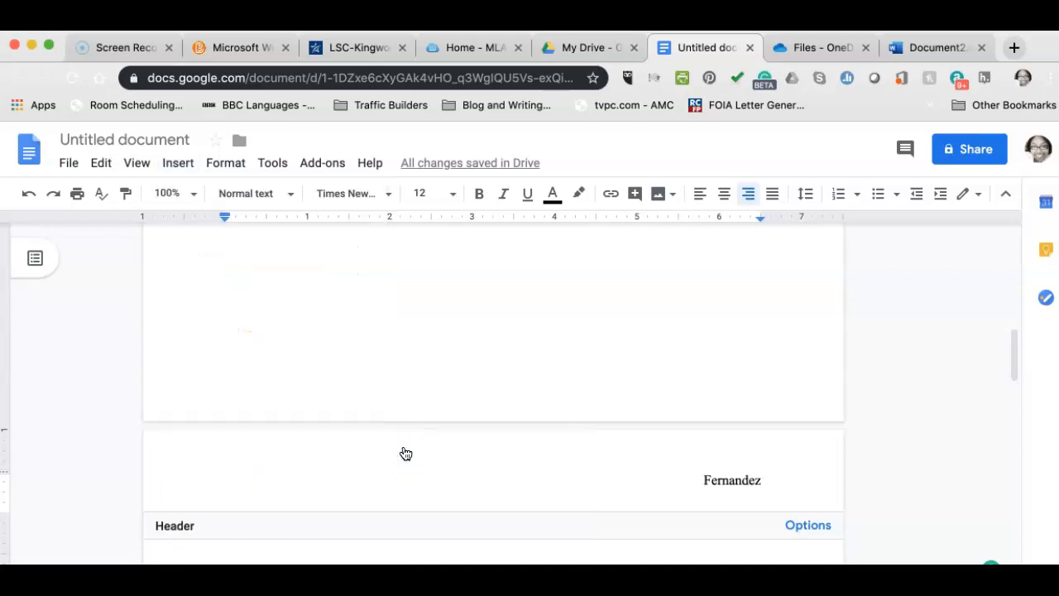
pyautogui.click(178, 163)
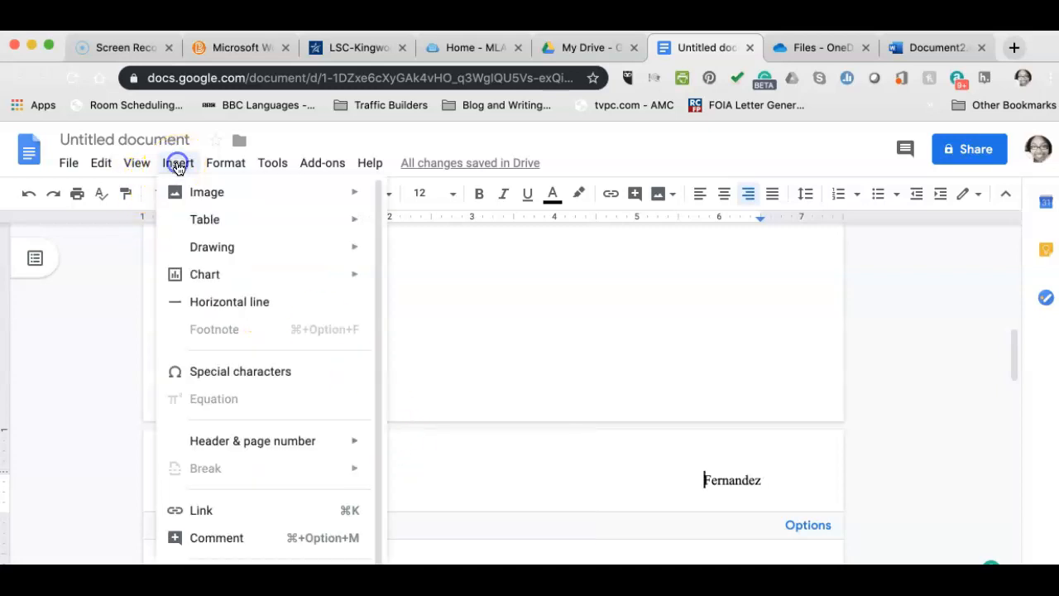
pyautogui.moveTo(272, 446)
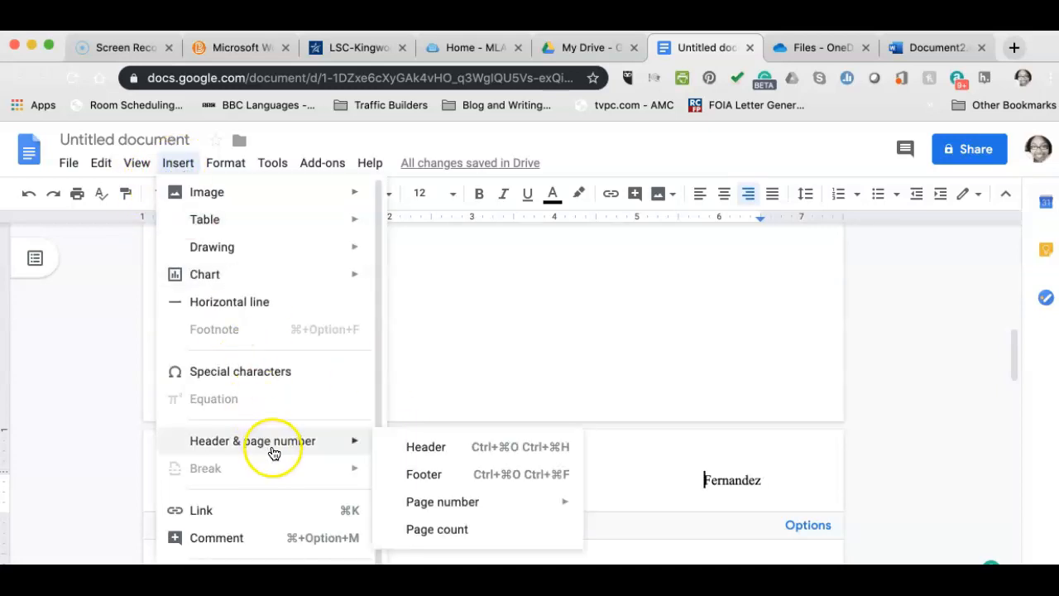
pyautogui.click(420, 505)
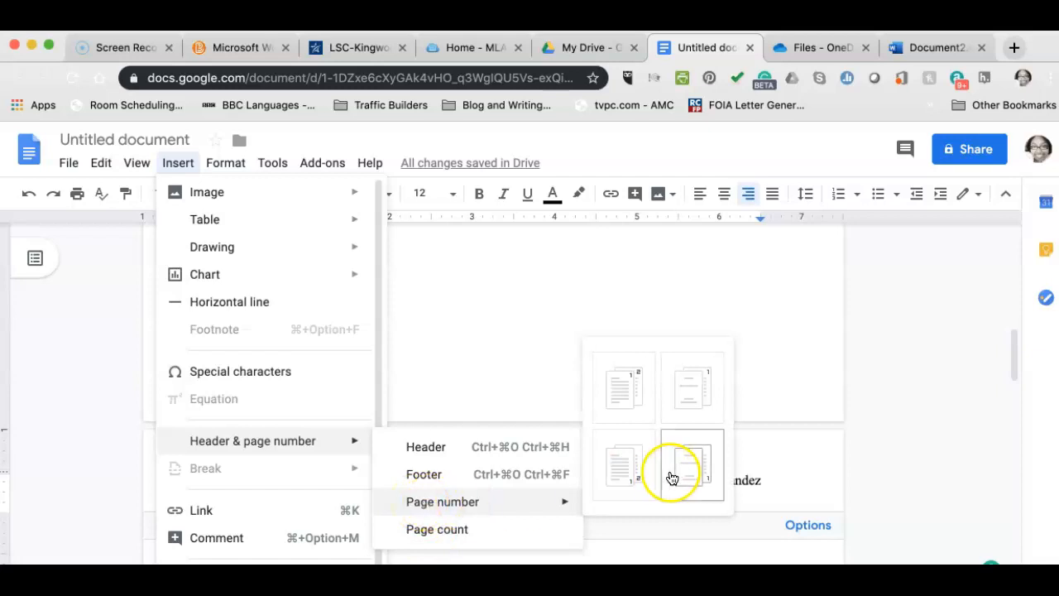
pyautogui.click(676, 397)
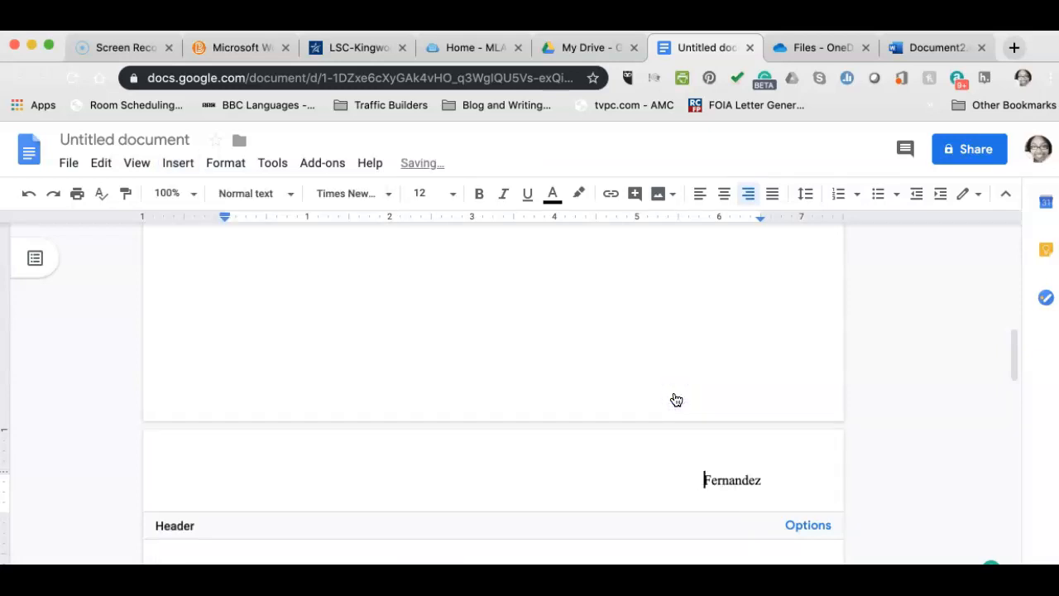
pyautogui.click(178, 162)
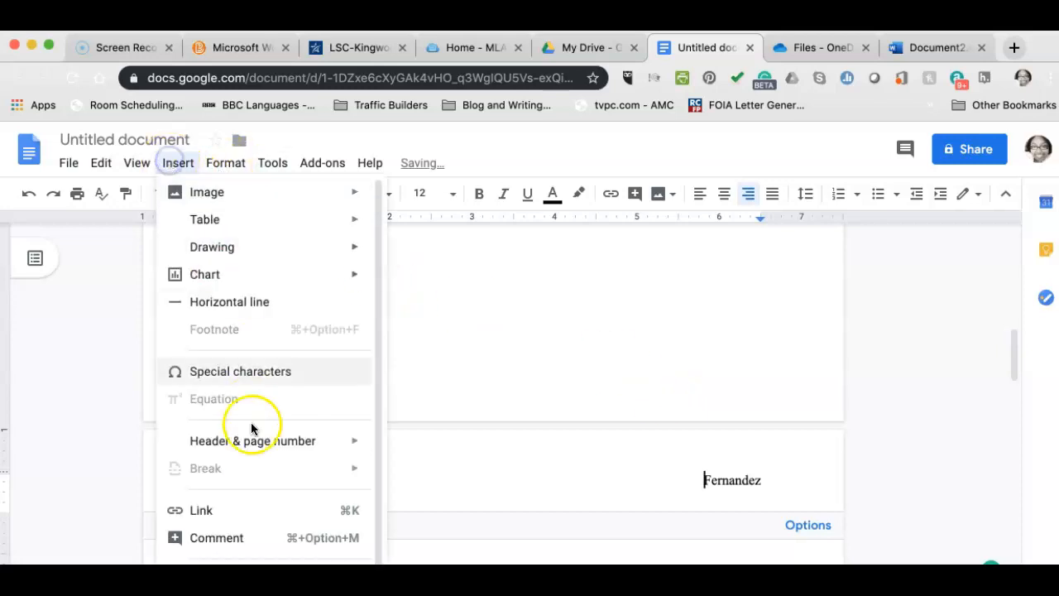
# Insert the page count into the header, then delete it again.
pyautogui.moveTo(259, 453)
pyautogui.click(428, 536)
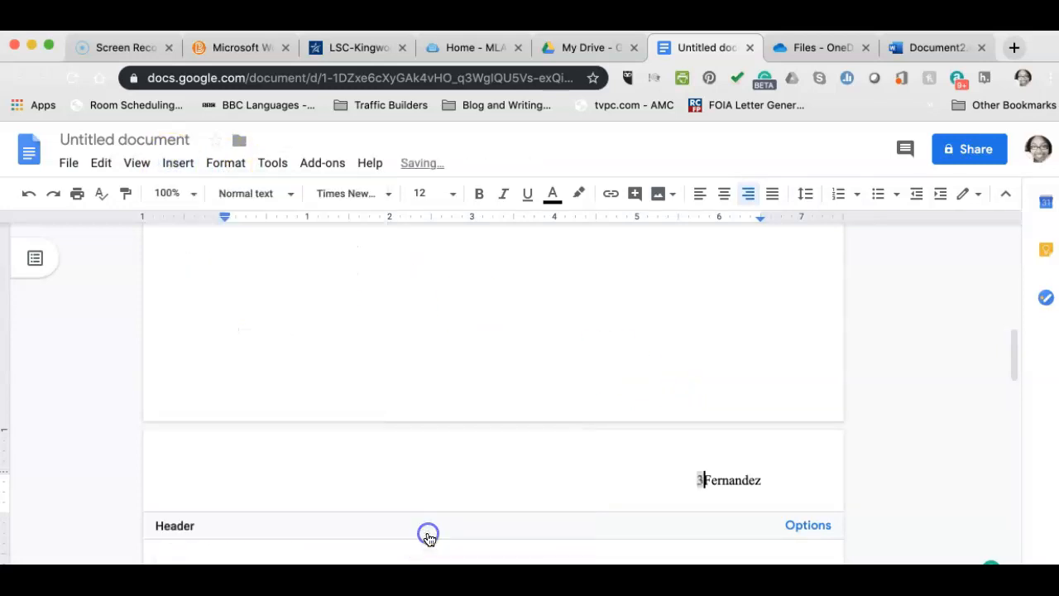
pyautogui.scroll(10, 524, 440)
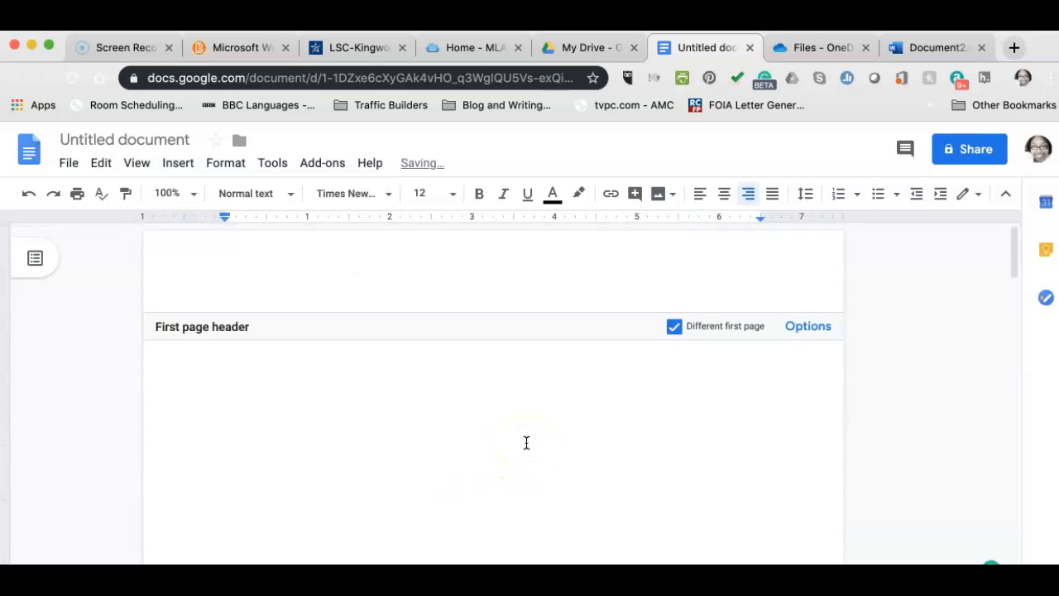
pyautogui.scroll(-20, 527, 443)
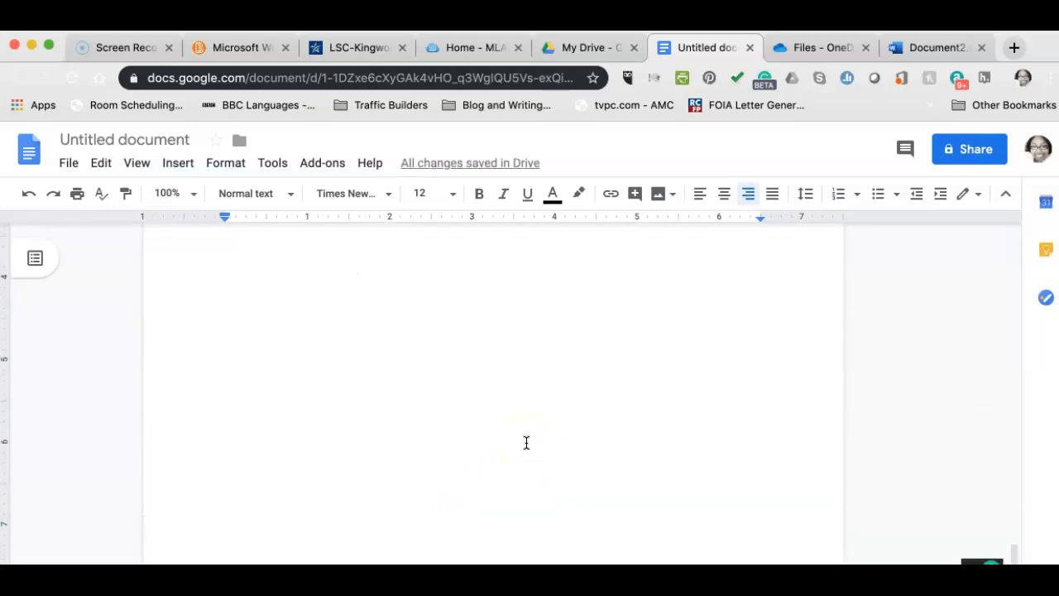
pyautogui.scroll(10, 527, 443)
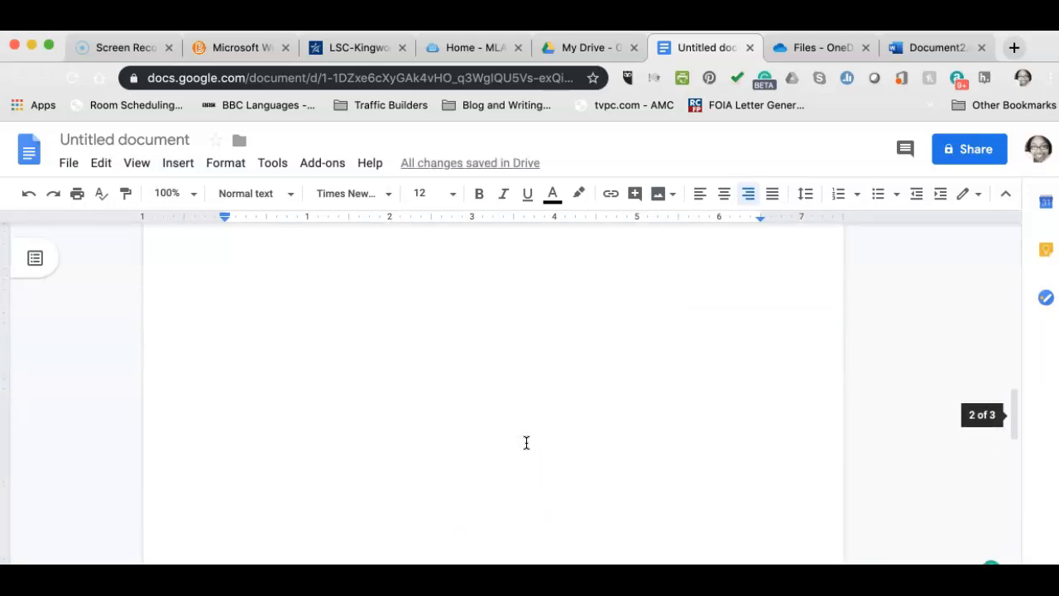
pyautogui.scroll(2, 527, 443)
pyautogui.press('BackSpace')
pyautogui.click(763, 401)
# Enable a different first-page header and type 2 after the surname on later pages.
pyautogui.click(804, 445)
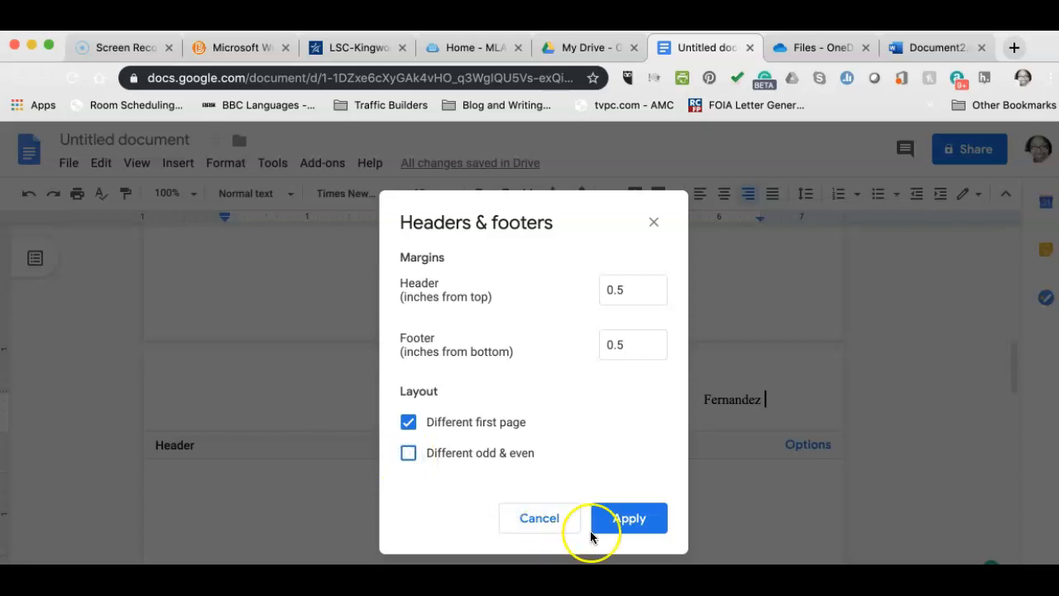
pyautogui.click(409, 423)
pyautogui.click(620, 522)
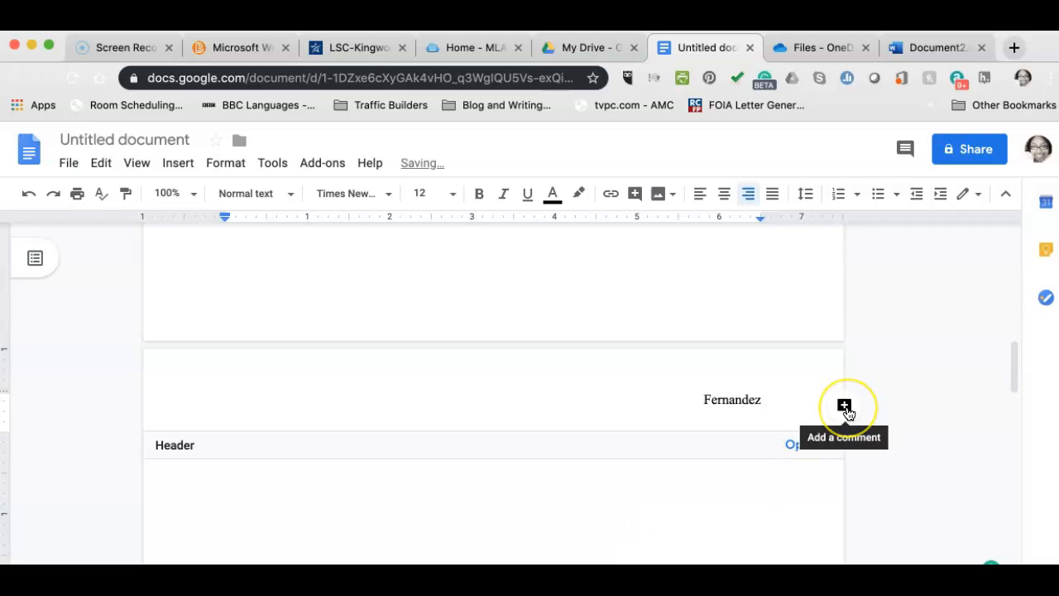
pyautogui.write('2')
pyautogui.scroll(-5, 764, 473)
pyautogui.scroll(4, 764, 473)
pyautogui.scroll(-3, 764, 472)
pyautogui.scroll(15, 764, 472)
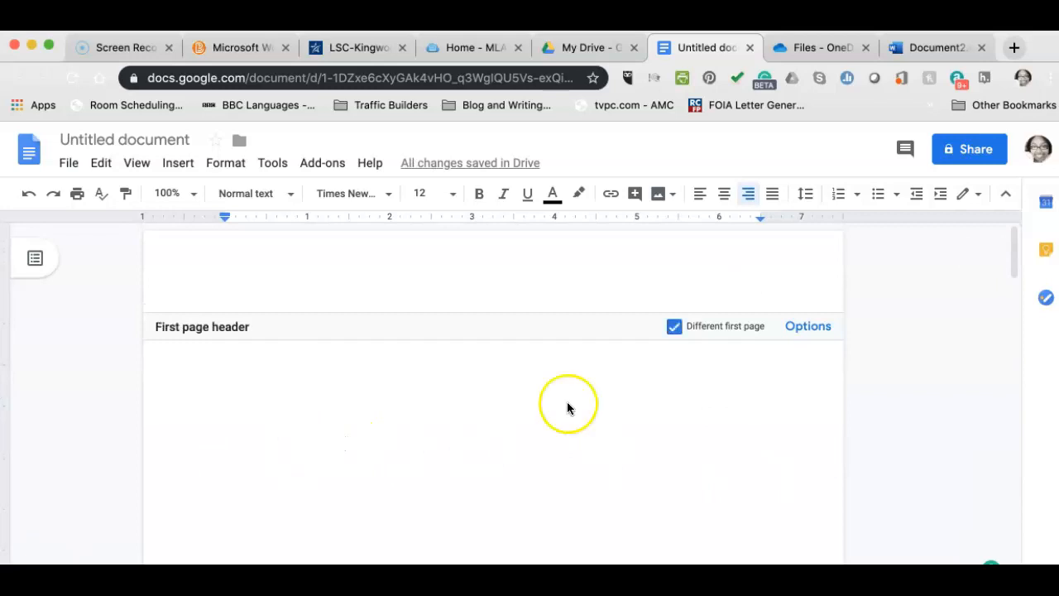
# Clear the surname from the first page's header and centre its line.
pyautogui.click(567, 442)
pyautogui.scroll(5, 567, 441)
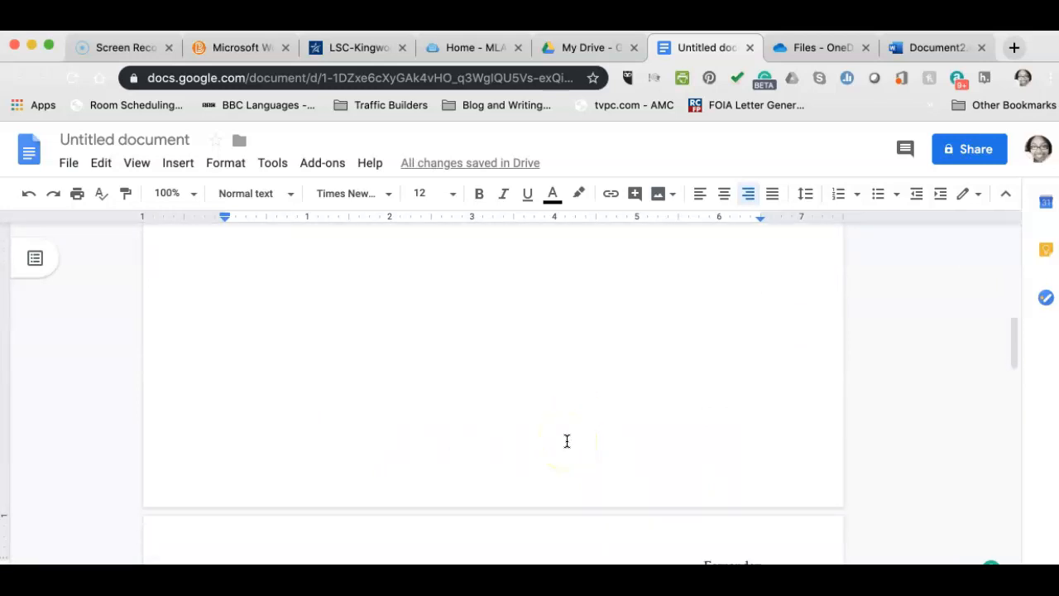
pyautogui.click(643, 274)
pyautogui.click(684, 275)
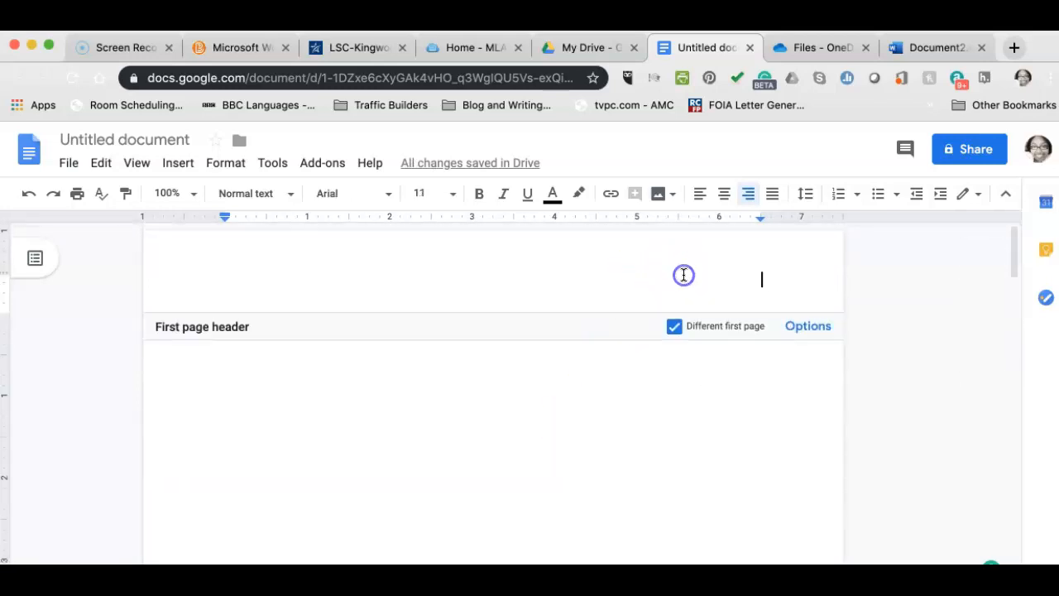
pyautogui.write('Fernand')
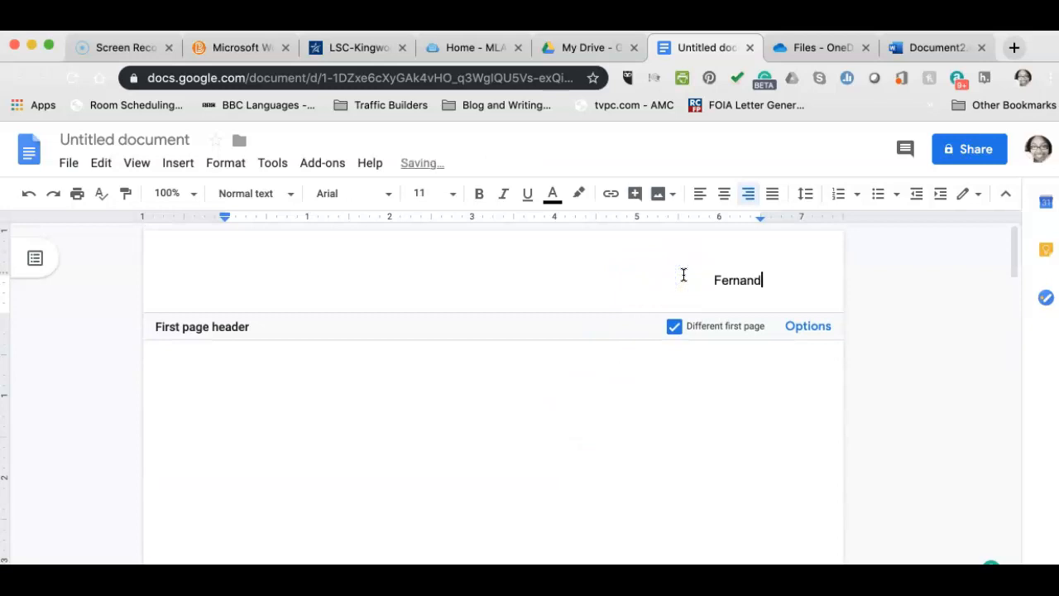
pyautogui.press('BackSpace')
pyautogui.press('BackSpace')
pyautogui.press('BackSpace')
pyautogui.press('BackSpace')
pyautogui.press('BackSpace')
pyautogui.press('BackSpace')
pyautogui.press('BackSpace')
pyautogui.press('BackSpace')
pyautogui.press('BackSpace')
pyautogui.hotkey('ctrl', 'shift', 'e')
# Insert a page number into the first-page header and right-align it.
pyautogui.click(176, 167)
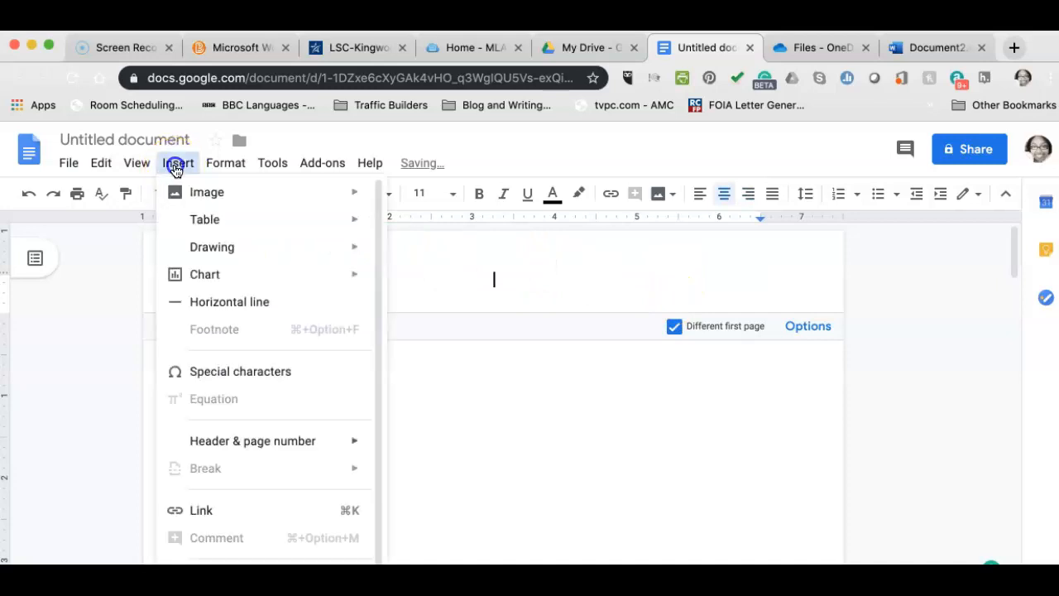
pyautogui.moveTo(243, 444)
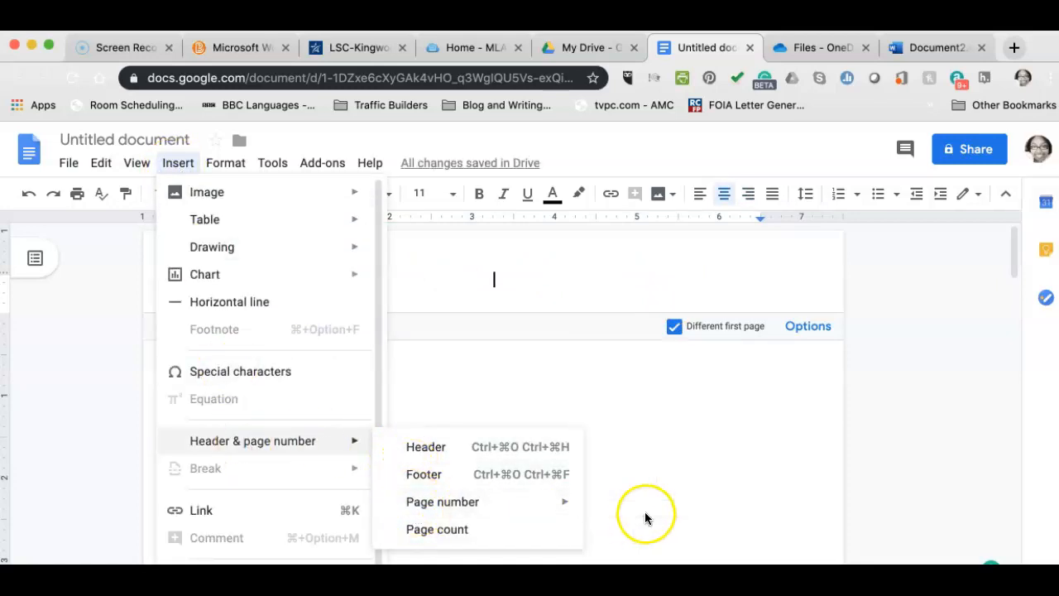
pyautogui.moveTo(553, 503)
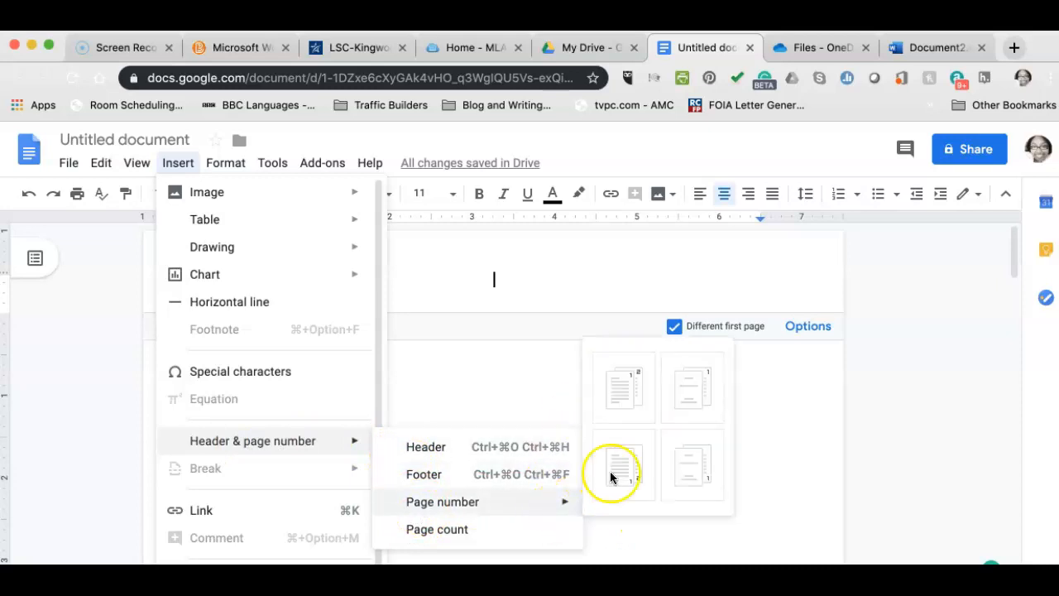
pyautogui.click(624, 388)
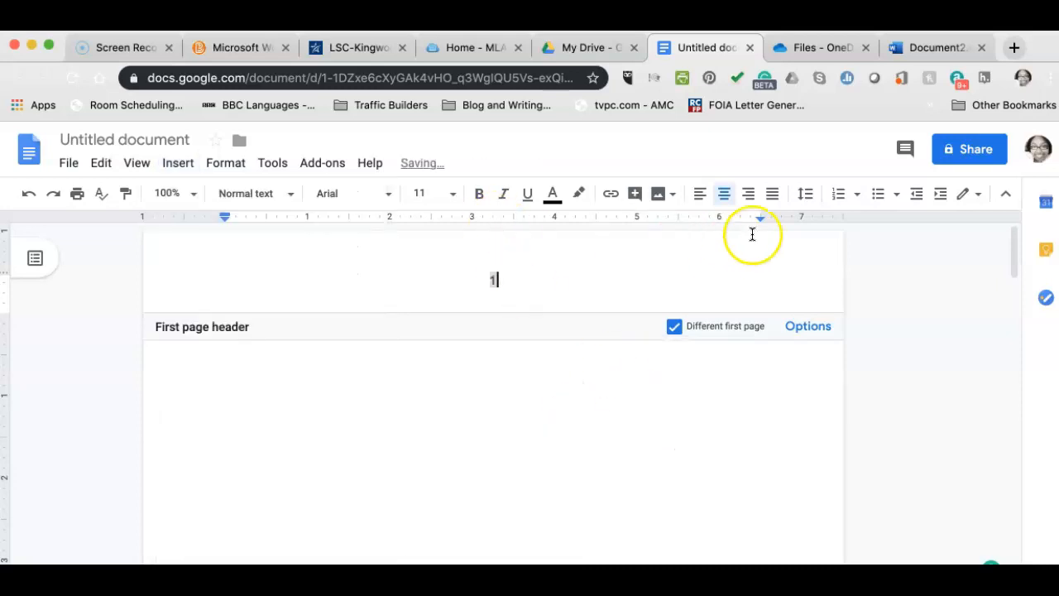
pyautogui.click(748, 194)
# Tidy the page 2 header so the surname and 2 sit on one line.
pyautogui.scroll(-10, 678, 444)
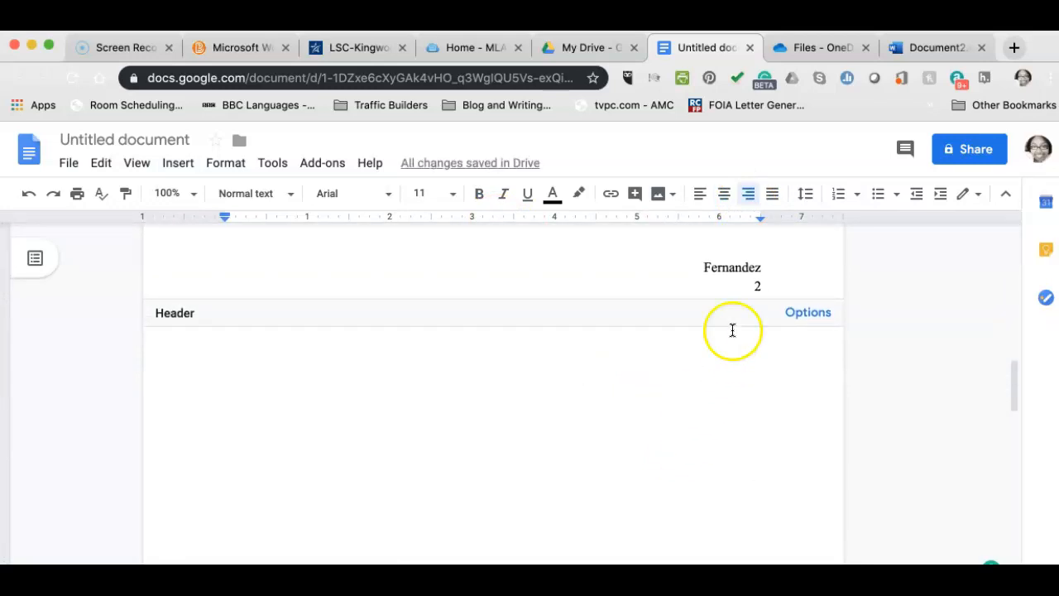
pyautogui.click(751, 289)
pyautogui.moveTo(761, 267); pyautogui.dragTo(667, 271)
pyautogui.press('BackSpace')
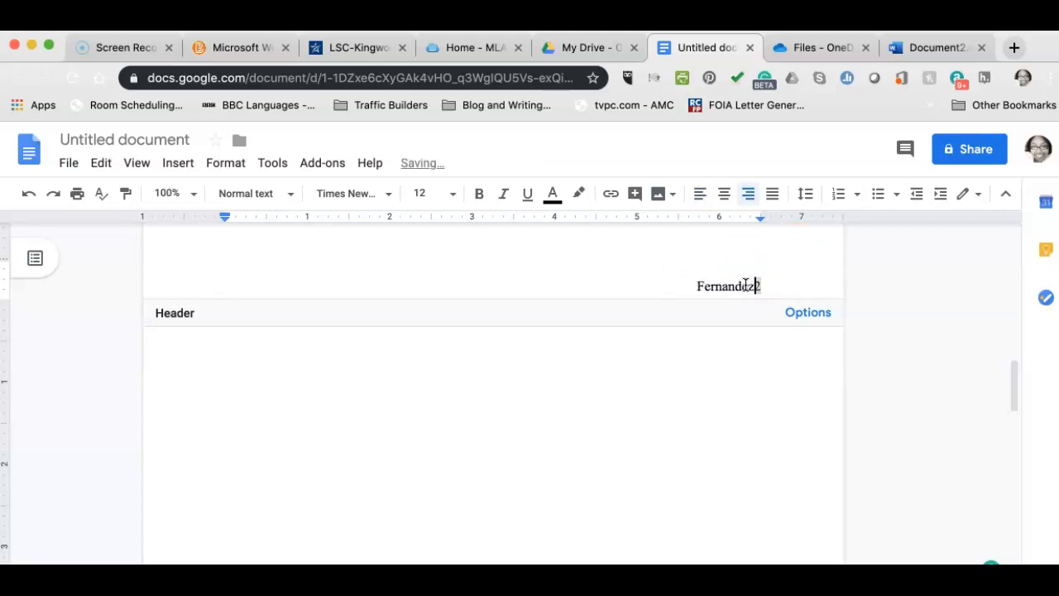
pyautogui.scroll(10, 693, 346)
pyautogui.click(693, 346)
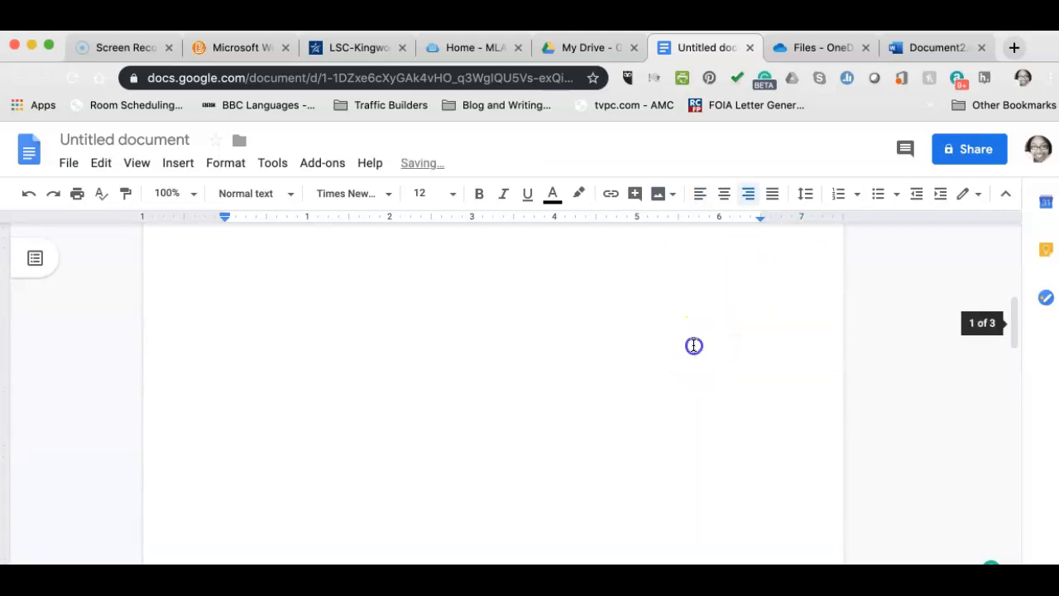
# Remove page number 1 from the first-page header.
pyautogui.doubleClick(745, 287)
pyautogui.click(763, 279)
pyautogui.scroll(-10, 749, 277)
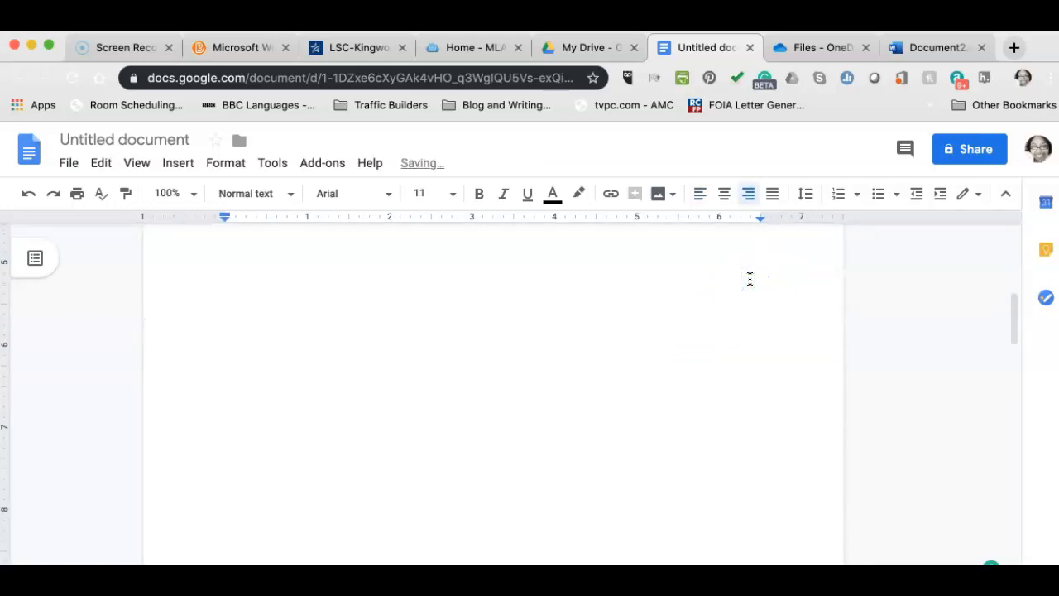
pyautogui.click(632, 433)
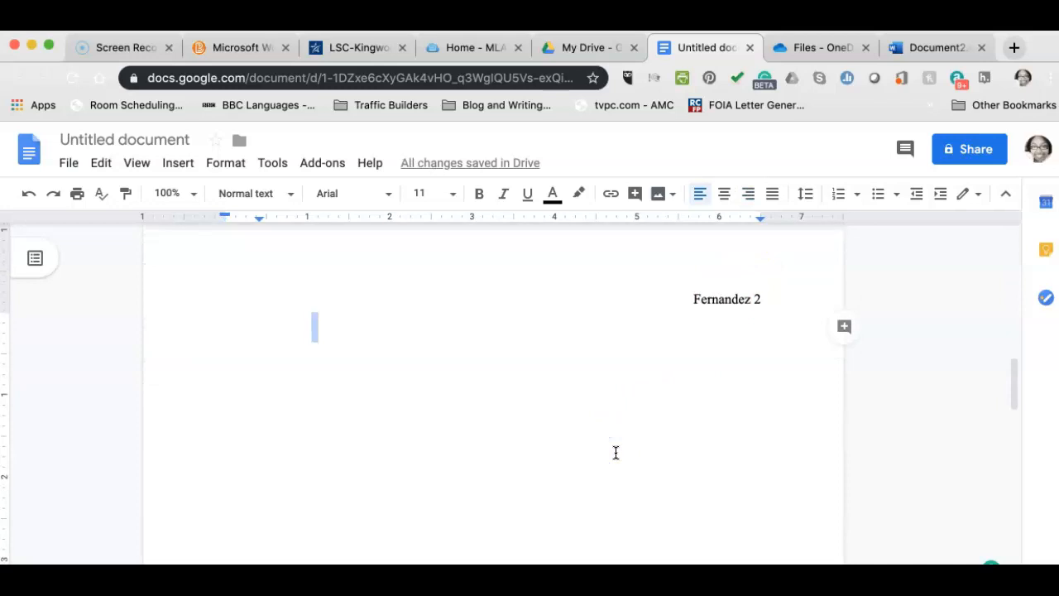
pyautogui.scroll(-10, 615, 452)
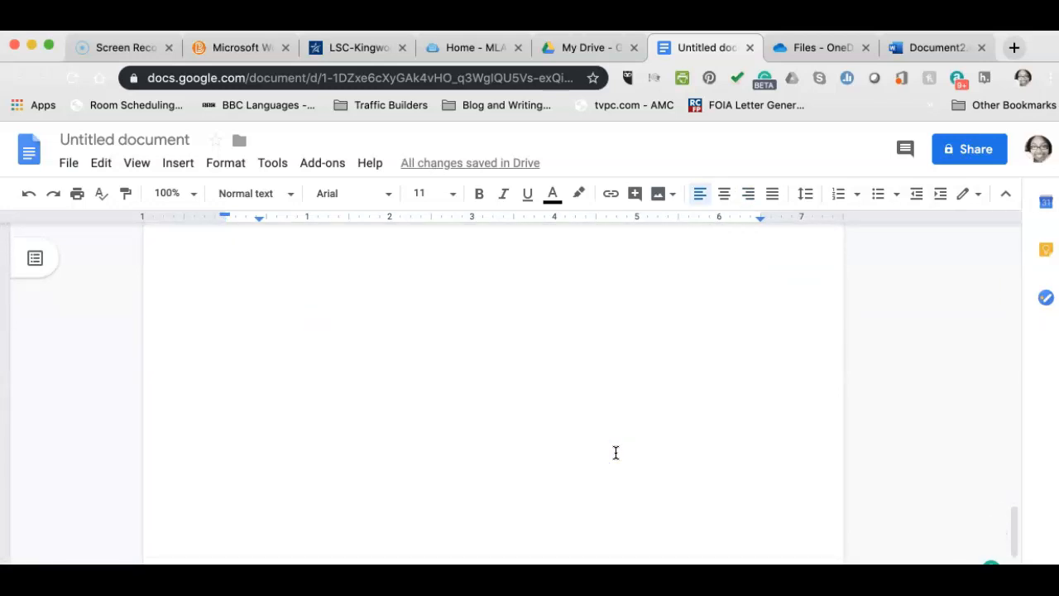
pyautogui.scroll(20, 615, 452)
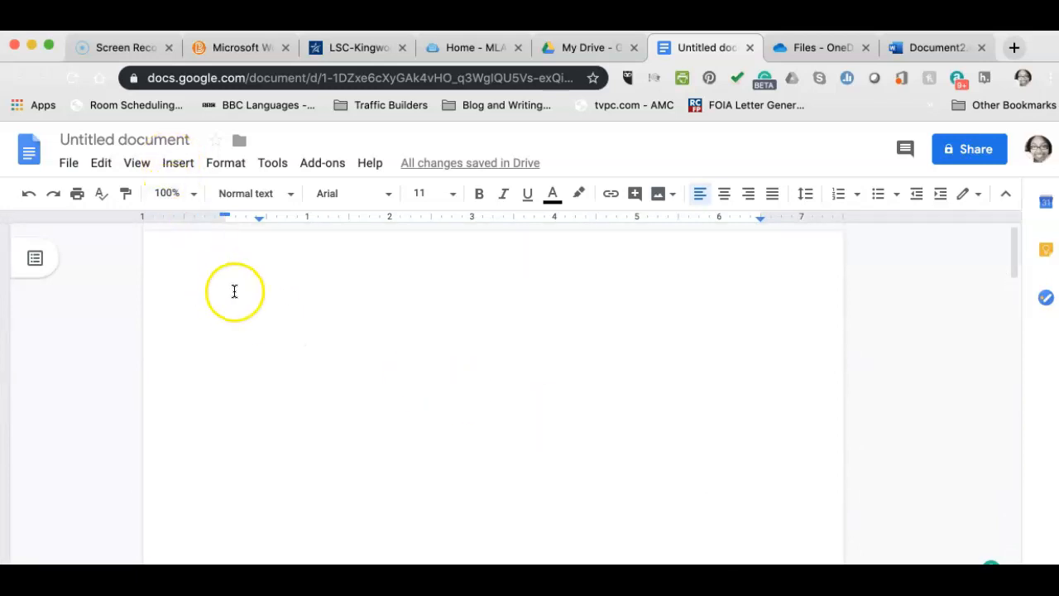
# Revisit the Header & page number options, leaving the first-page header blank.
pyautogui.click(174, 164)
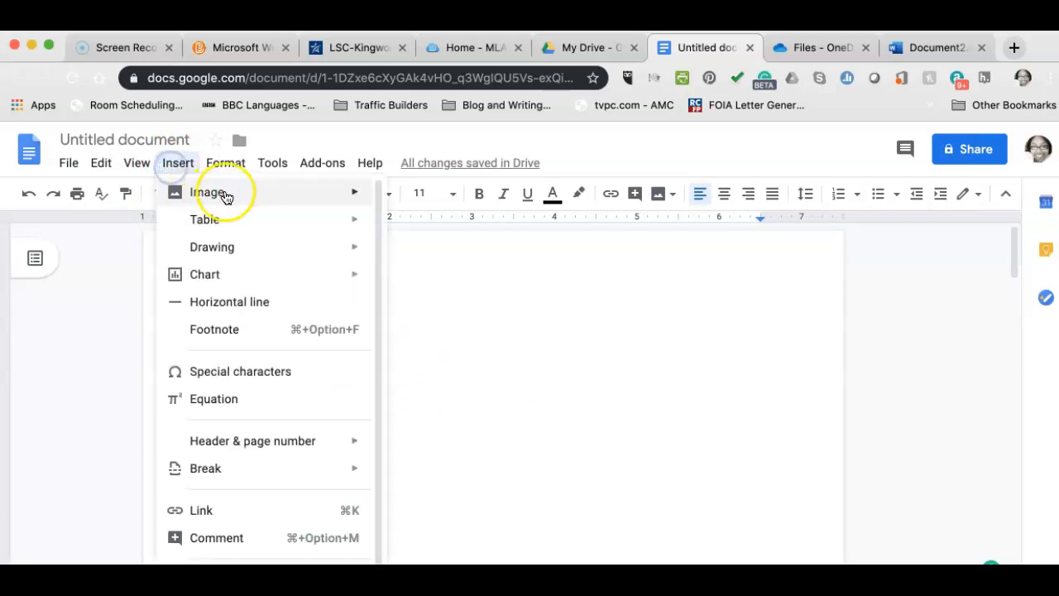
pyautogui.moveTo(256, 440)
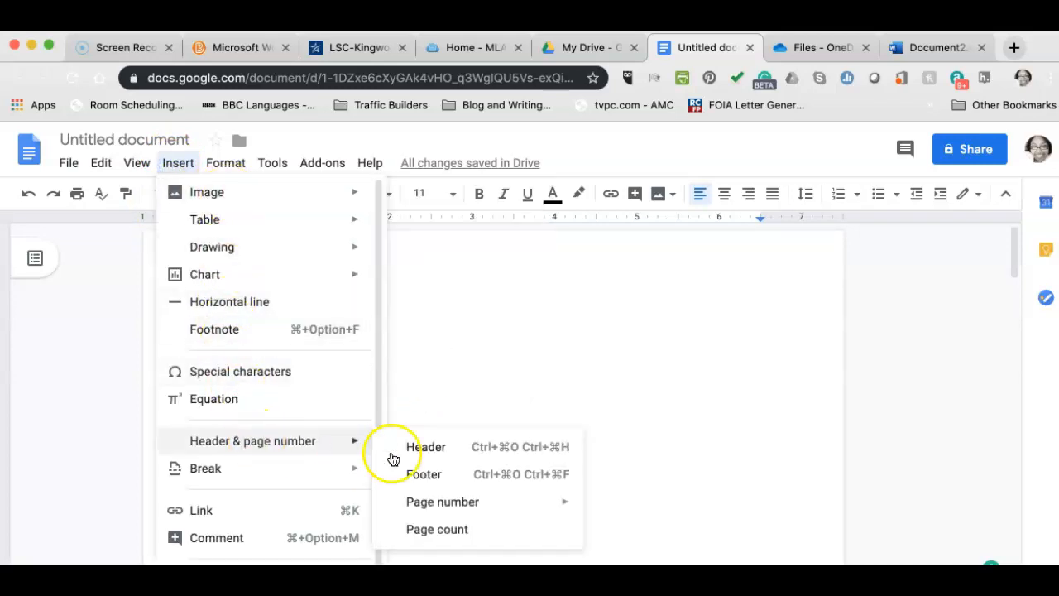
pyautogui.click(460, 444)
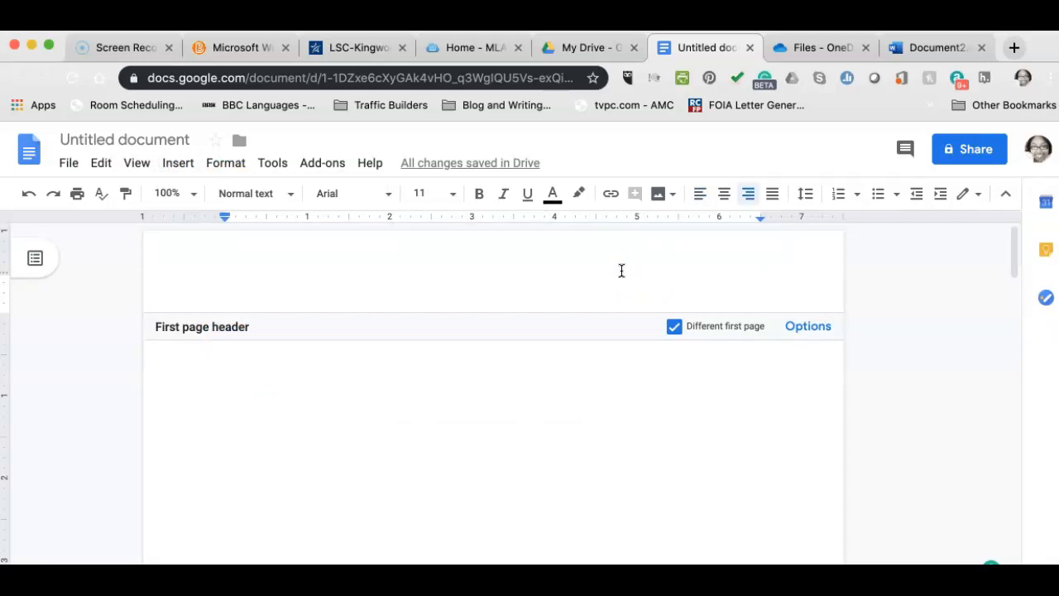
pyautogui.click(177, 165)
pyautogui.moveTo(265, 440)
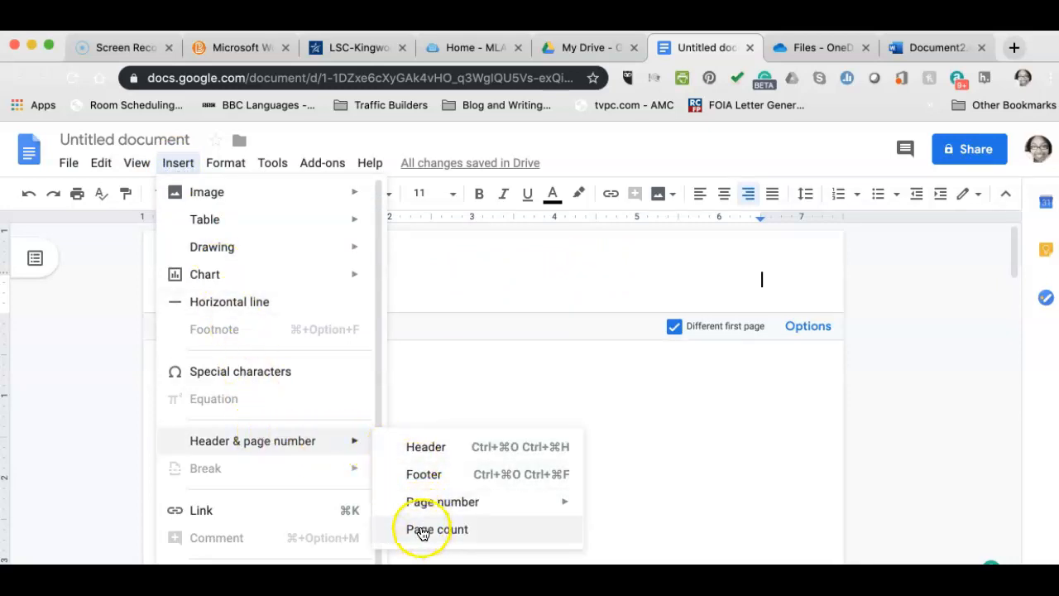
pyautogui.moveTo(420, 507)
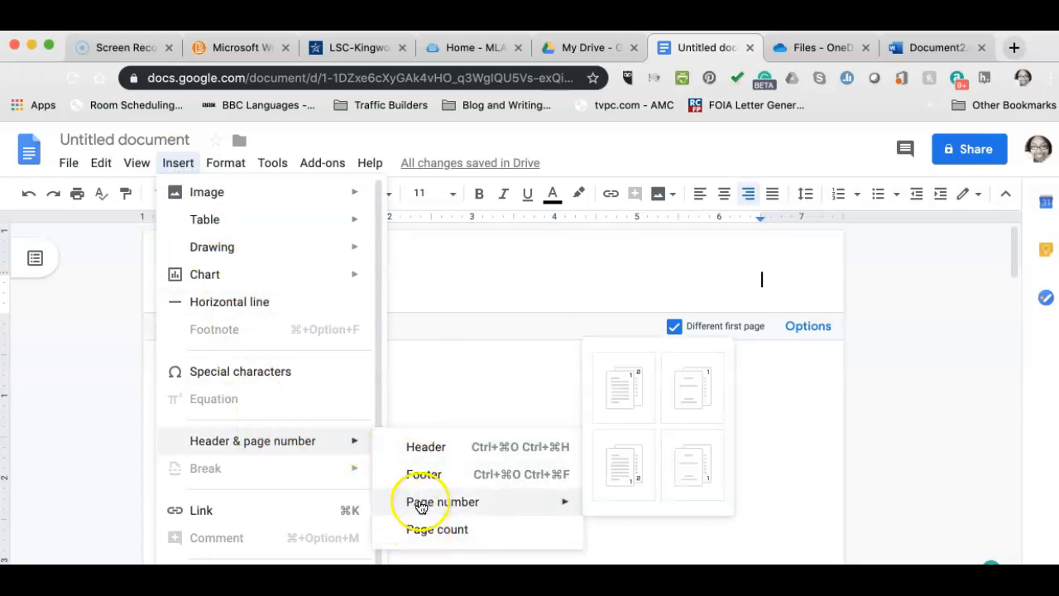
pyautogui.click(620, 389)
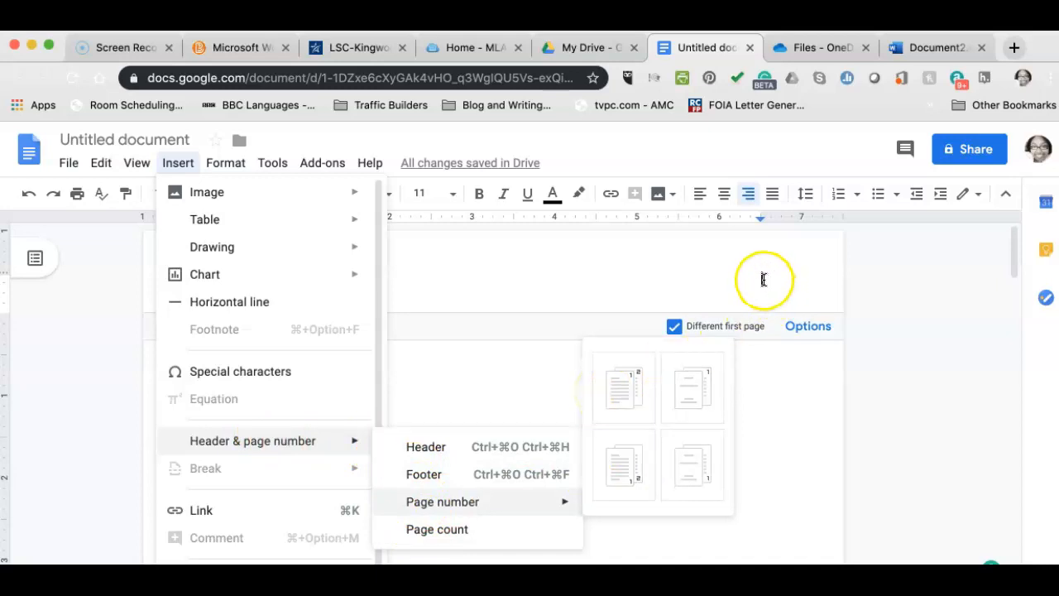
pyautogui.click(440, 375)
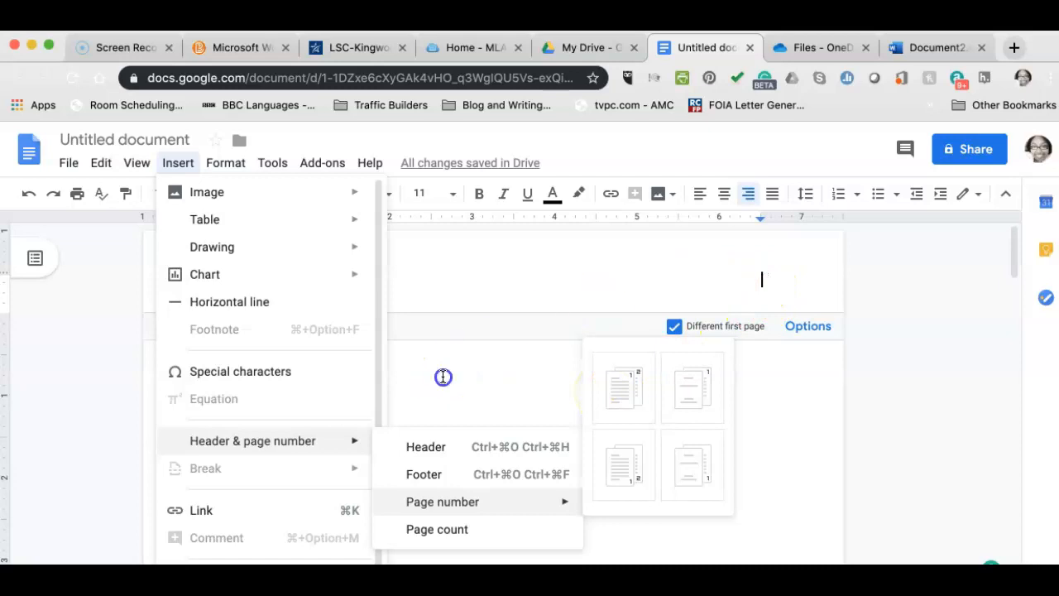
pyautogui.click(788, 265)
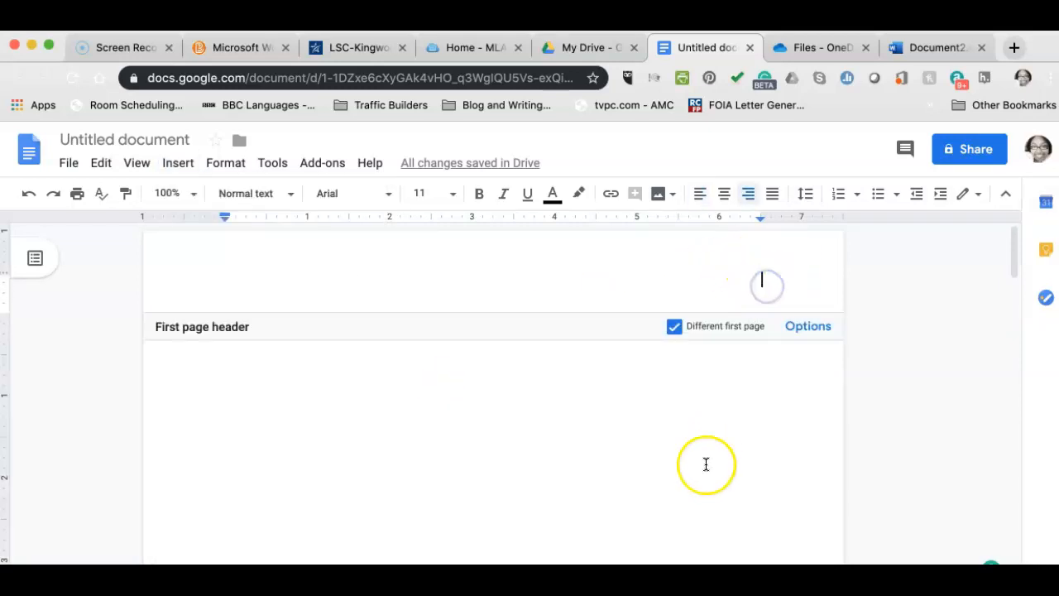
# Scroll through the pages to verify page 2's header still shows the surname and 2.
pyautogui.scroll(-6, 706, 464)
pyautogui.scroll(-5, 706, 465)
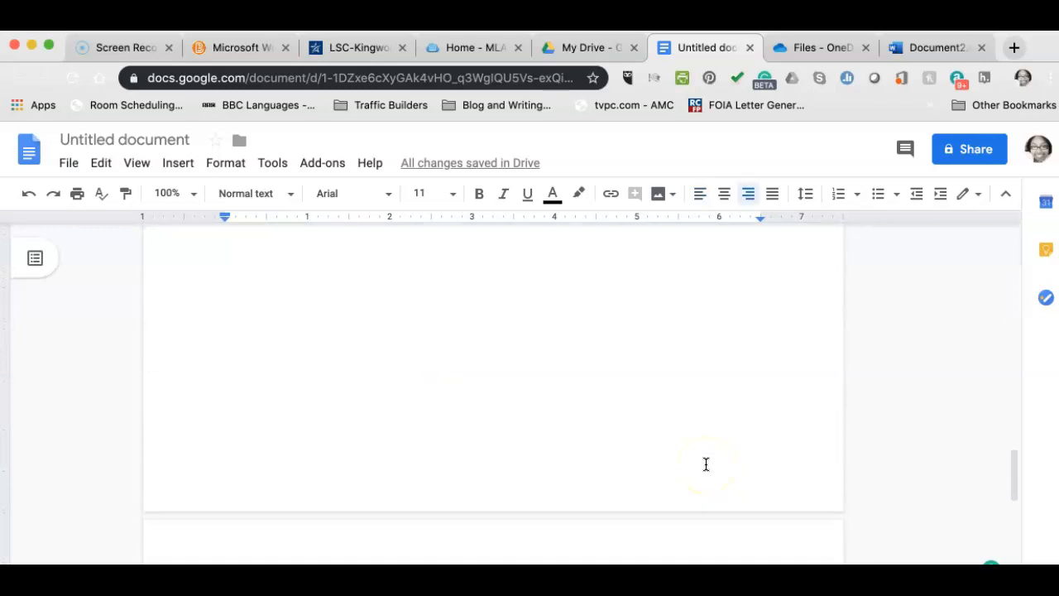
pyautogui.scroll(10, 706, 464)
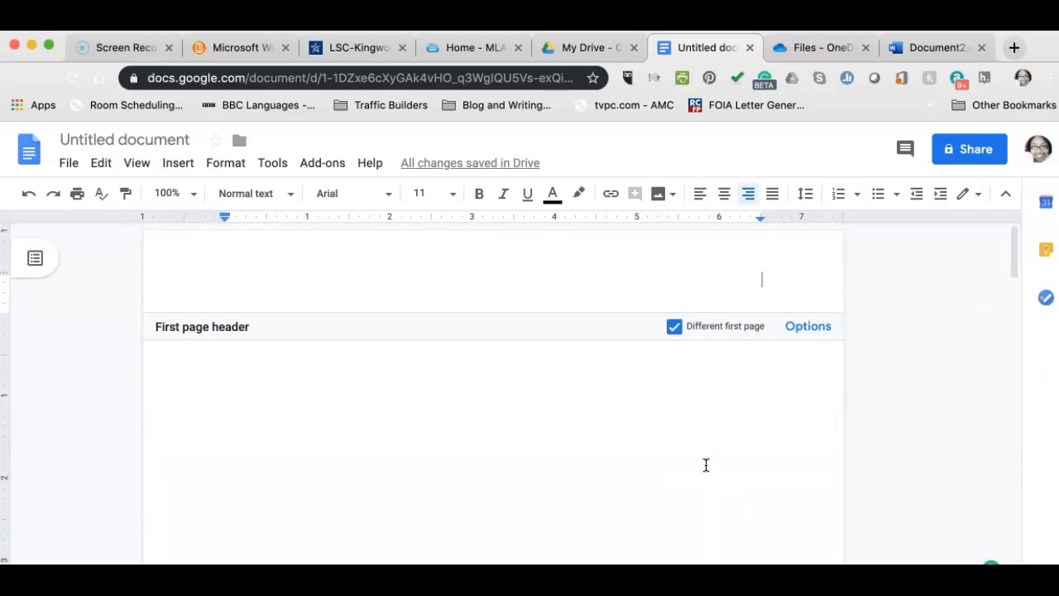
pyautogui.scroll(-10, 704, 462)
pyautogui.scroll(1, 705, 462)
pyautogui.click(691, 351)
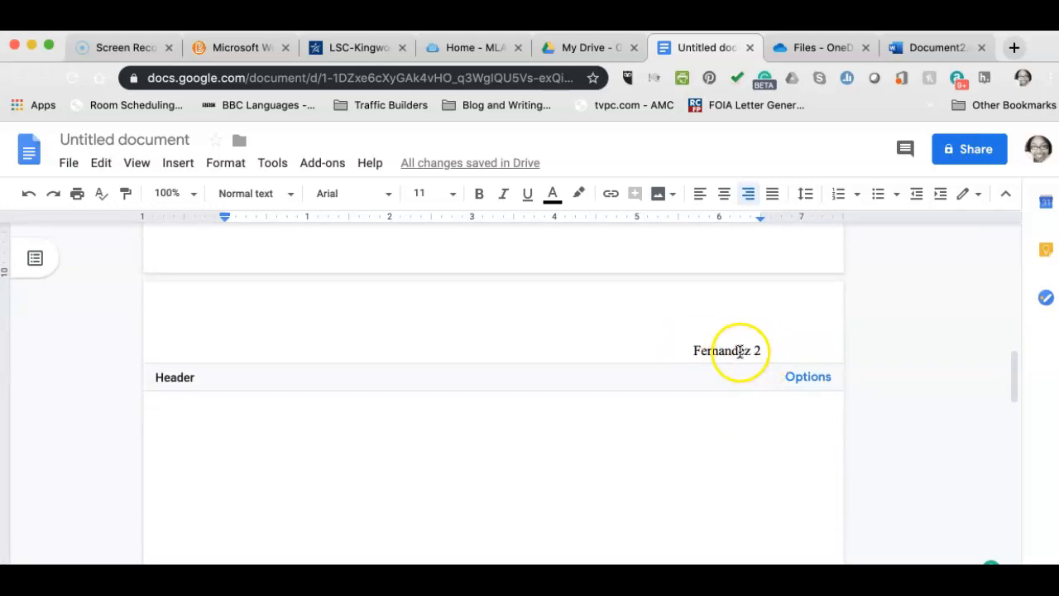
pyautogui.scroll(7, 716, 414)
pyautogui.scroll(5, 716, 413)
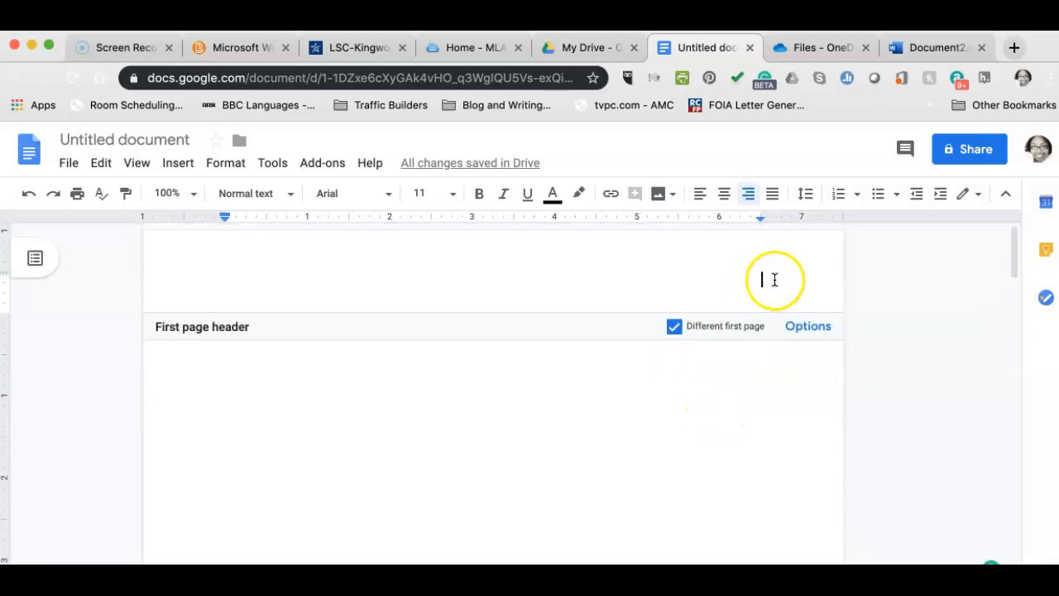
# Move the caret out of the header to the first line of the page body.
pyautogui.click(210, 430)
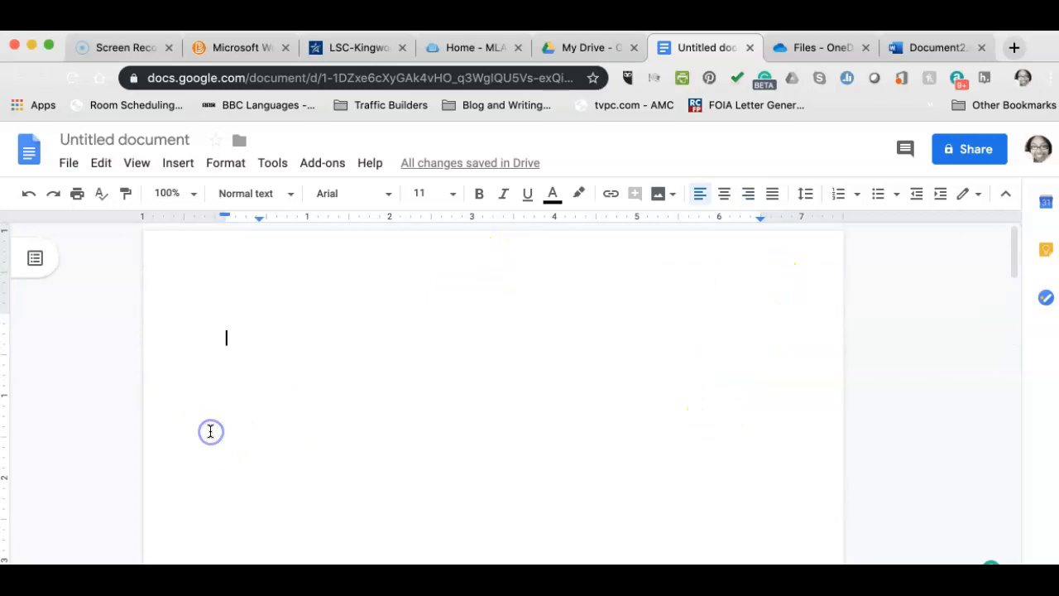
pyautogui.scroll(-10, 211, 431)
pyautogui.scroll(10, 210, 431)
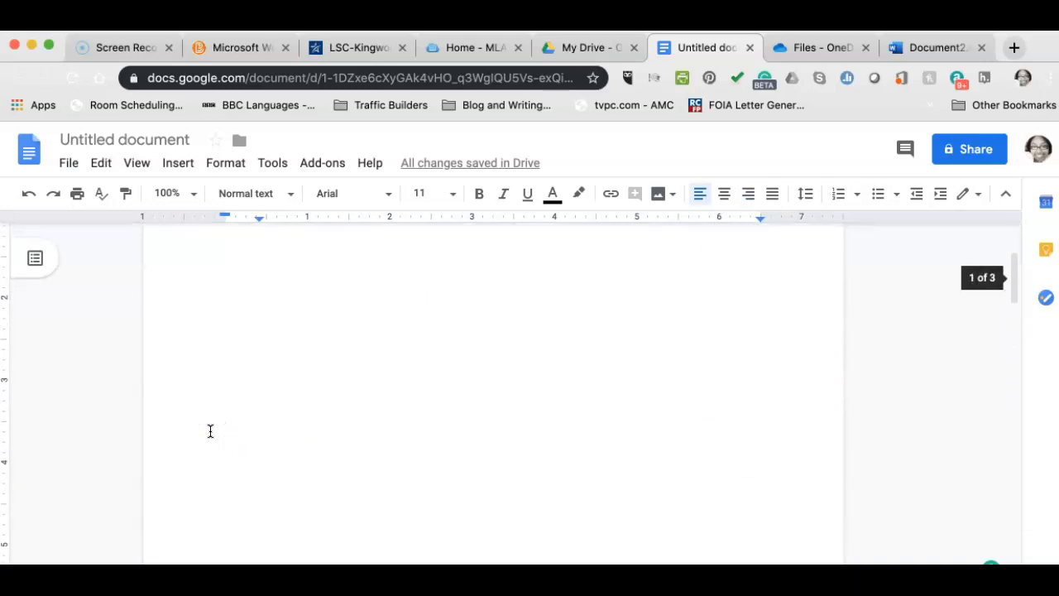
pyautogui.click(219, 384)
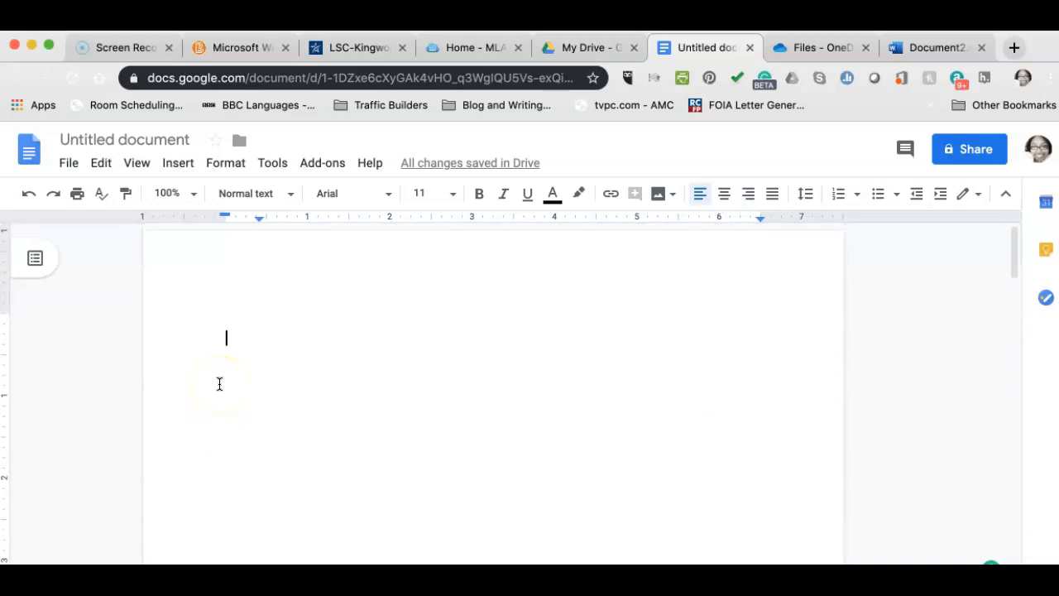
pyautogui.click(230, 336)
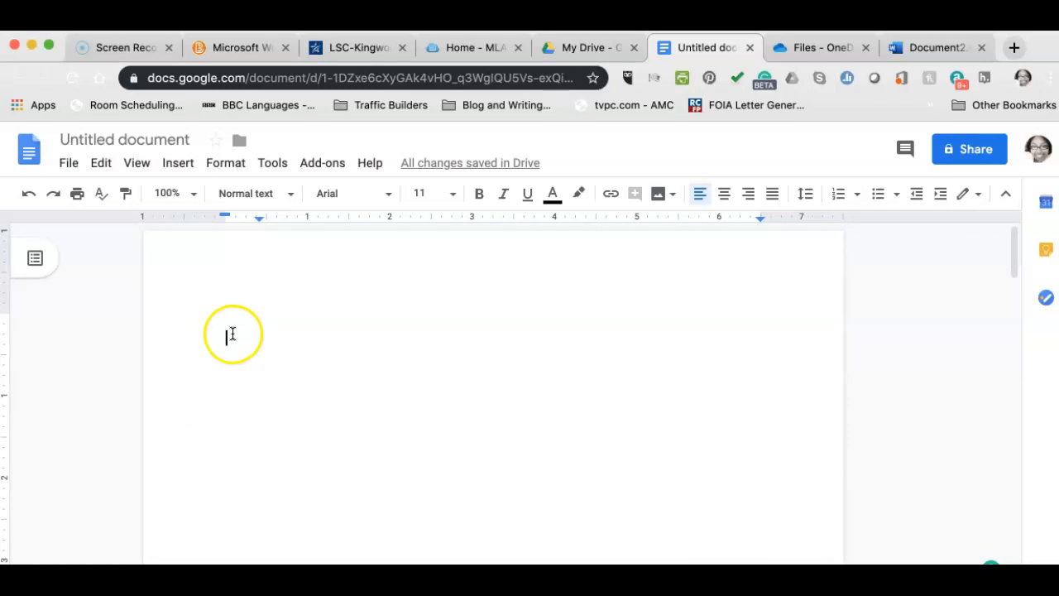
# Type the instructor's name, 'English 1302- 2011' and 'Sept. 1, 2019' as separate heading lines.
pyautogui.write('Professor Fernandez')
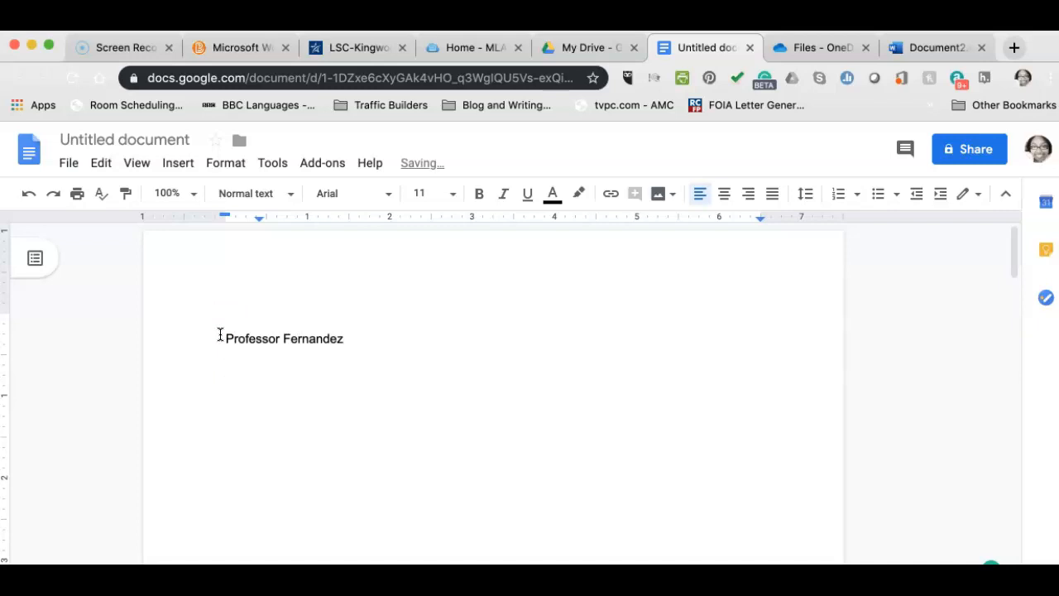
pyautogui.write('Professor Fernandez')
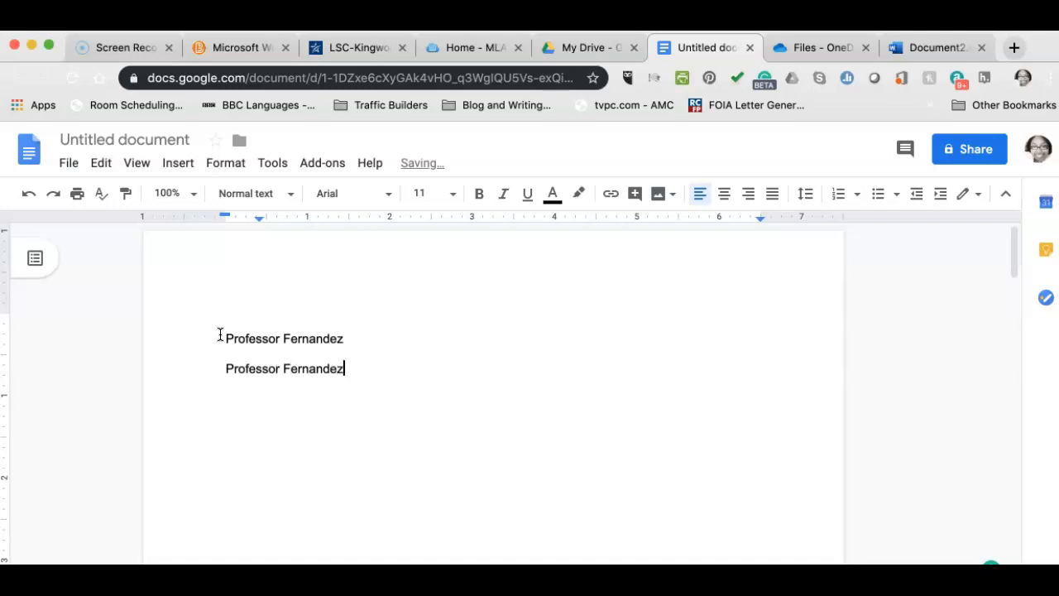
pyautogui.press('Return')
pyautogui.write('English 1302- 2011')
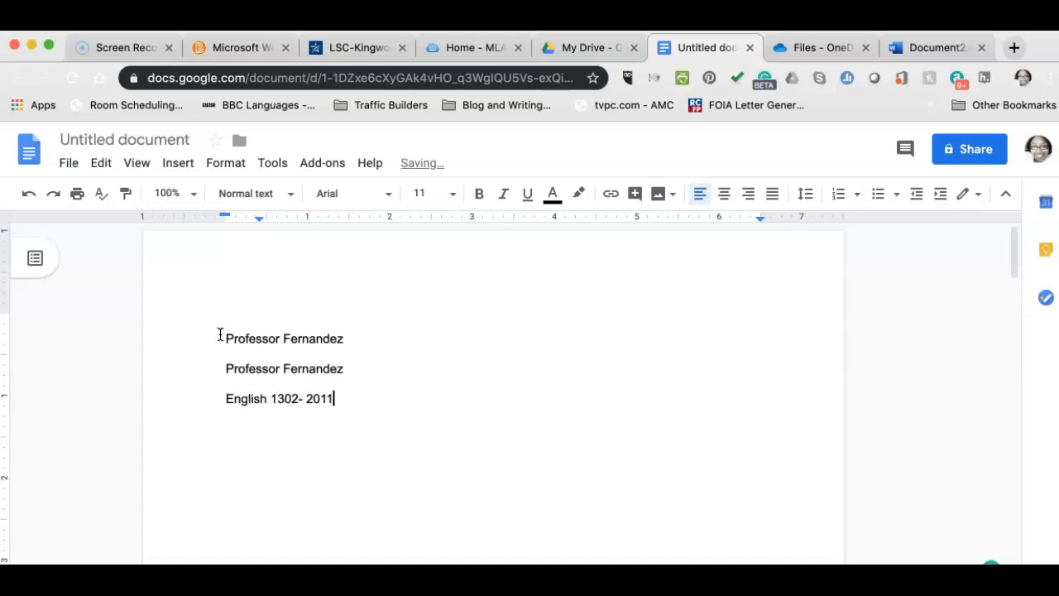
pyautogui.press('Return')
pyautogui.write('Sept. 1, 201')
pyautogui.scroll(-2, 282, 399)
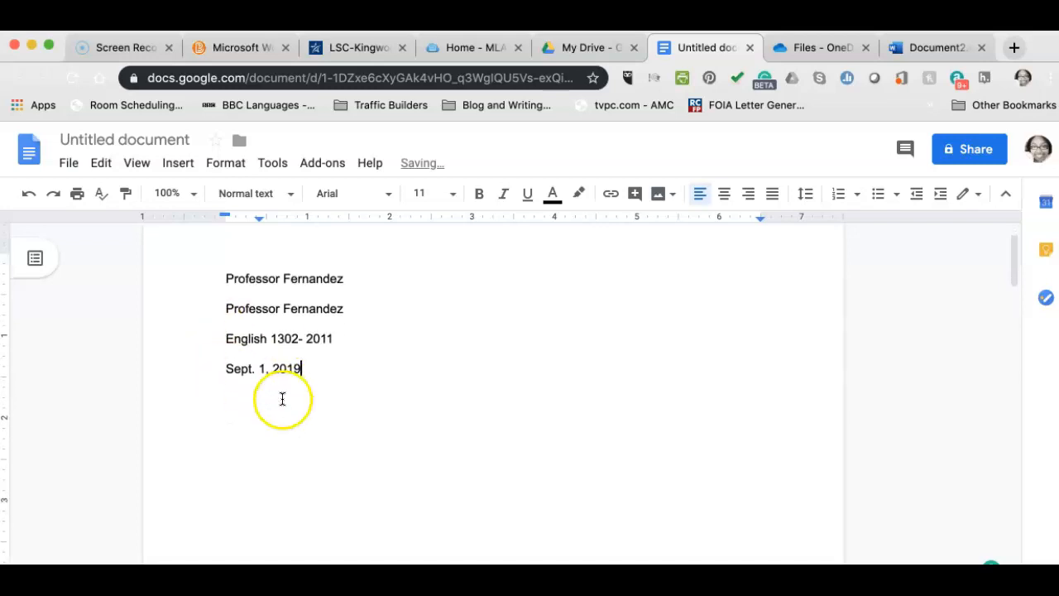
pyautogui.click(282, 399)
pyautogui.scroll(2, 421, 395)
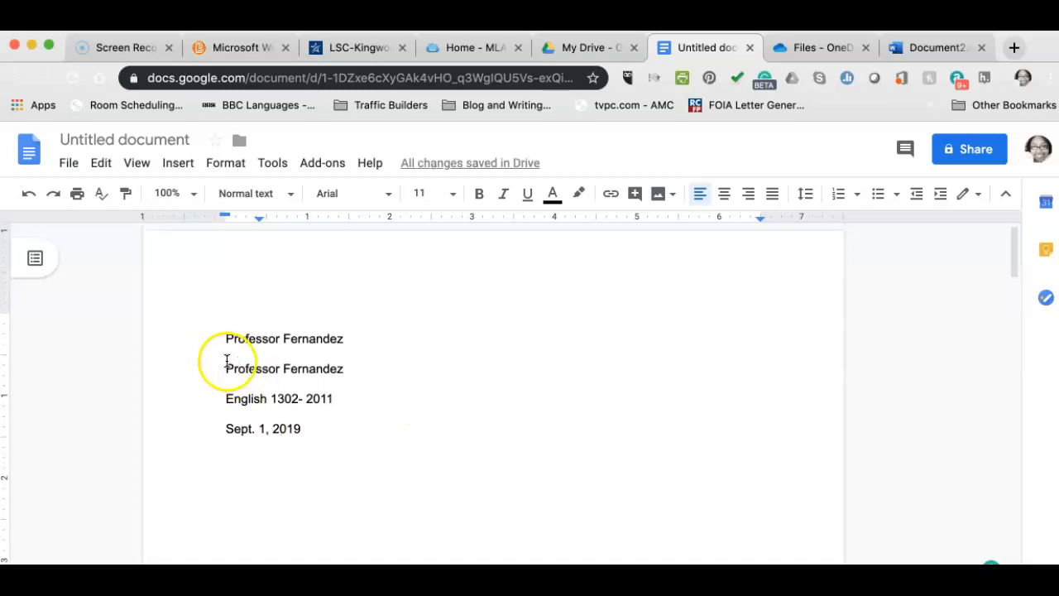
pyautogui.moveTo(225, 338); pyautogui.dragTo(342, 440)
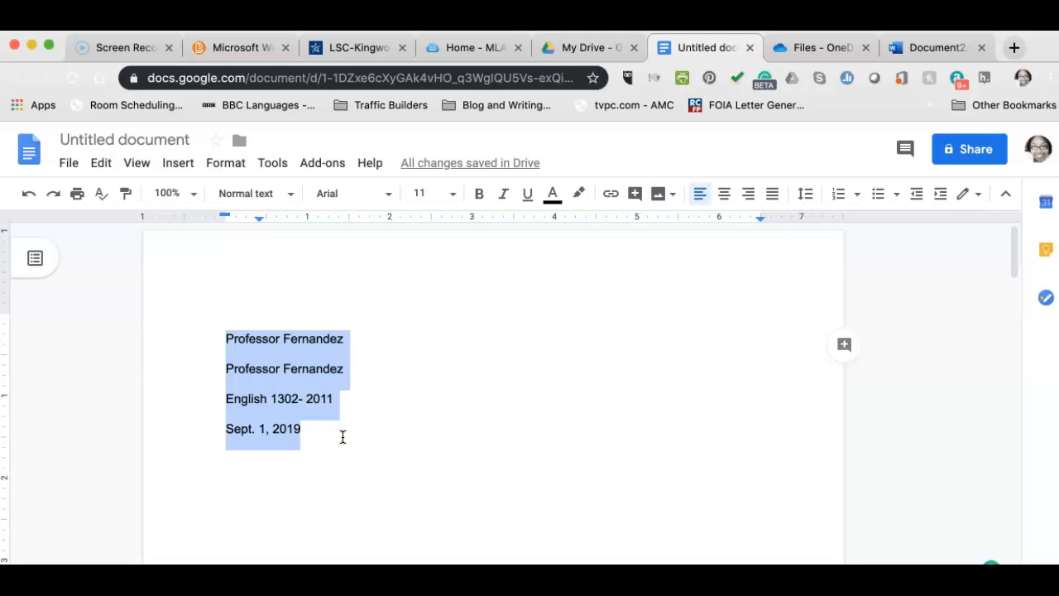
pyautogui.rightClick(265, 369)
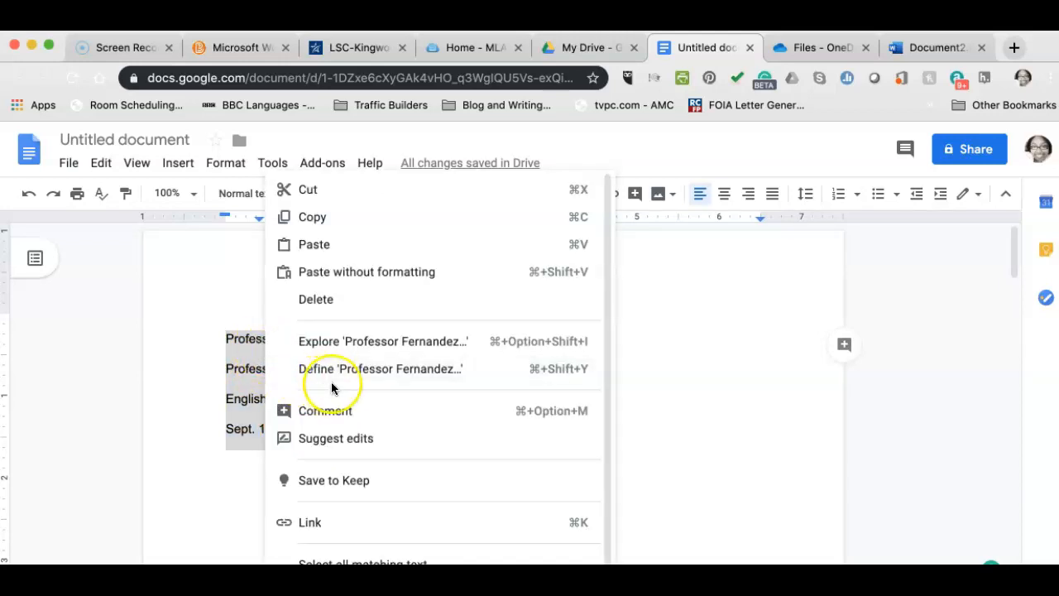
pyautogui.scroll(-1, 331, 382)
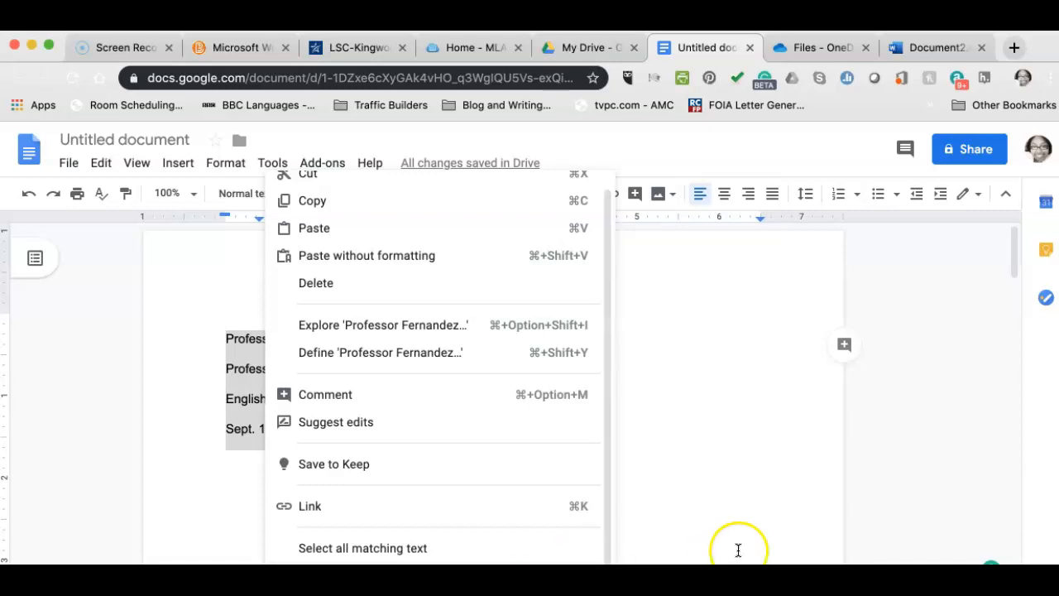
pyautogui.click(714, 476)
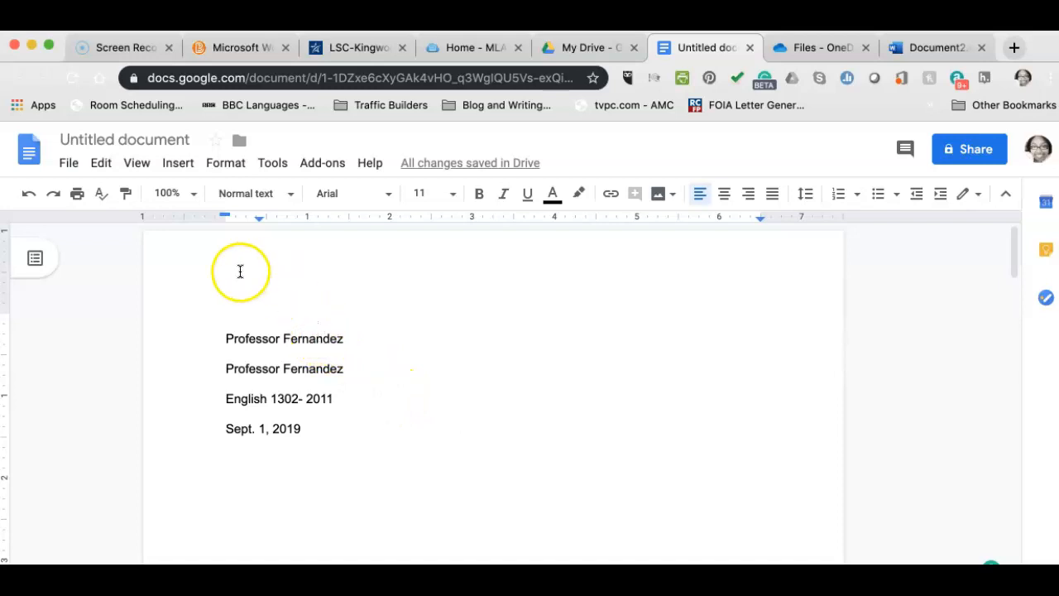
pyautogui.click(231, 337)
pyautogui.moveTo(231, 338); pyautogui.dragTo(340, 428)
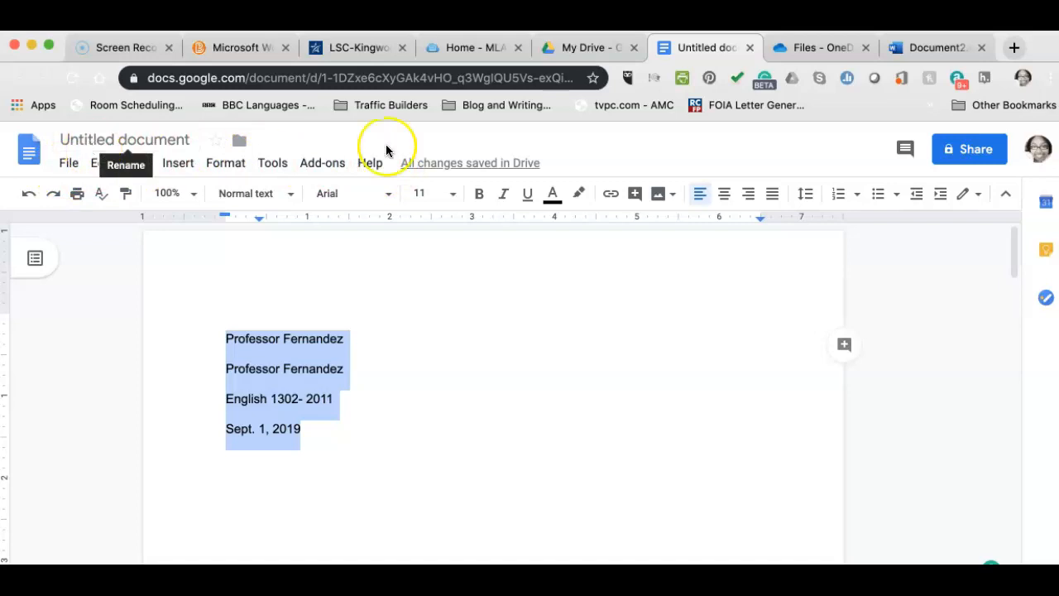
pyautogui.click(807, 194)
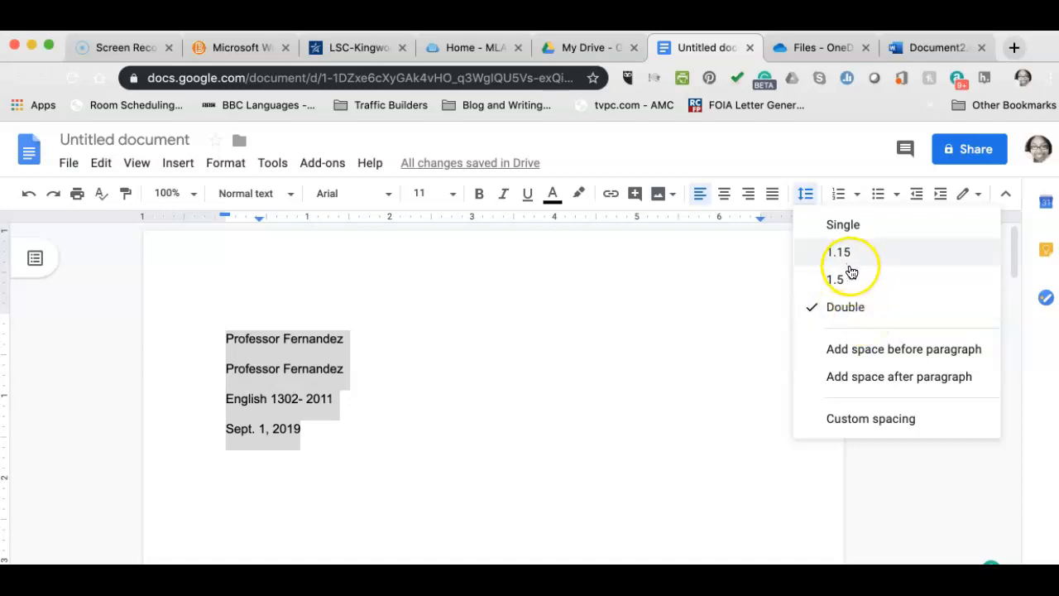
pyautogui.click(849, 279)
pyautogui.click(806, 193)
pyautogui.click(837, 234)
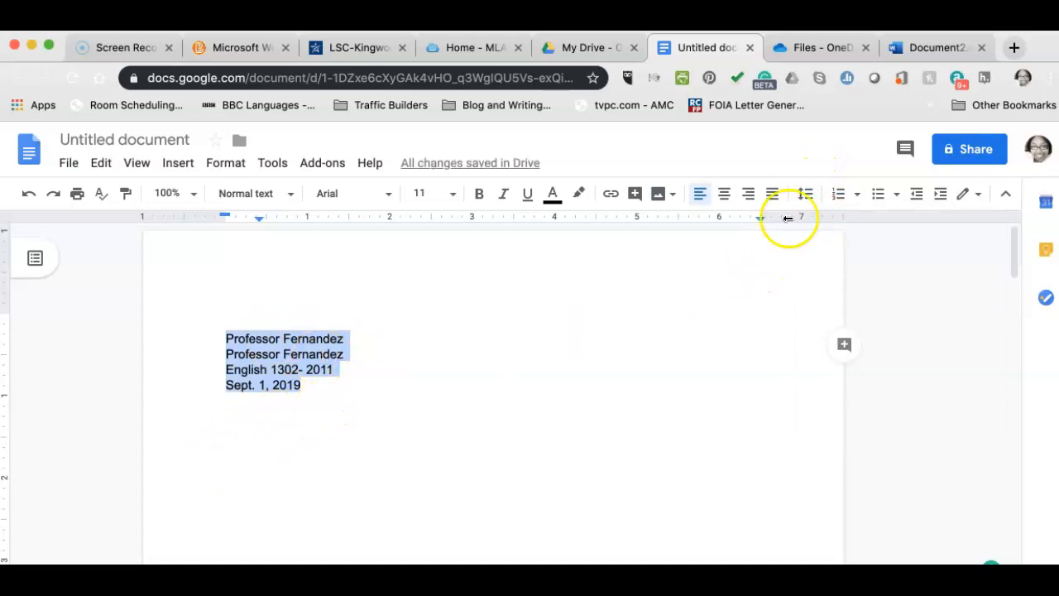
pyautogui.click(808, 195)
pyautogui.click(844, 313)
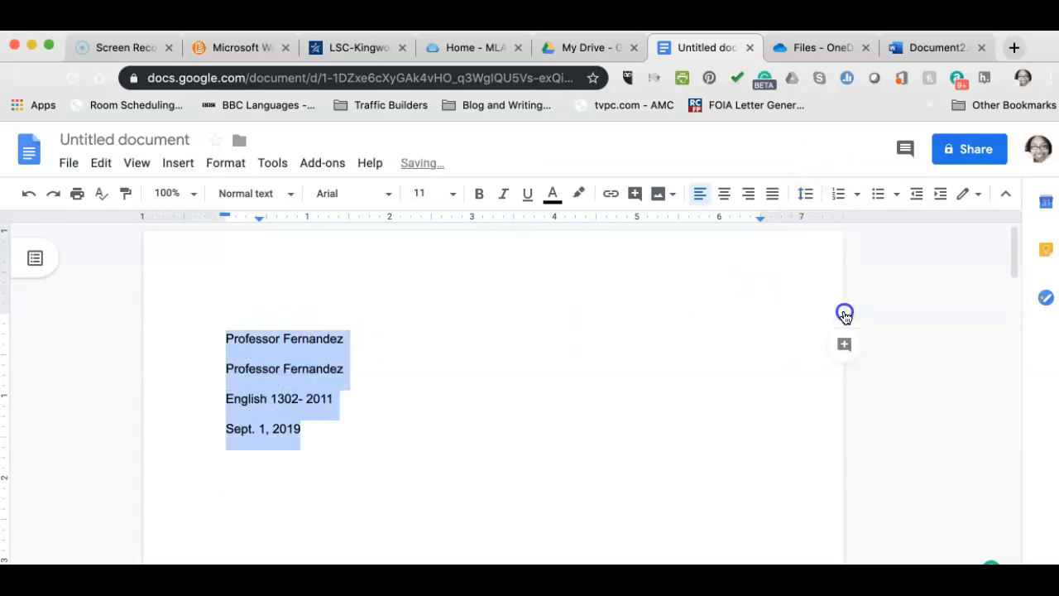
pyautogui.click(667, 355)
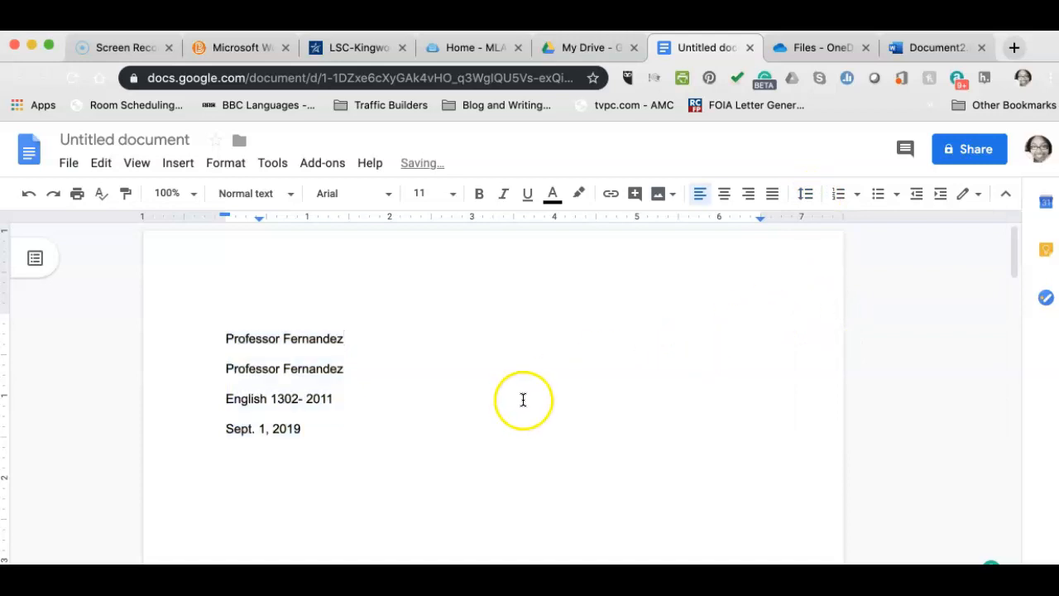
pyautogui.click(802, 196)
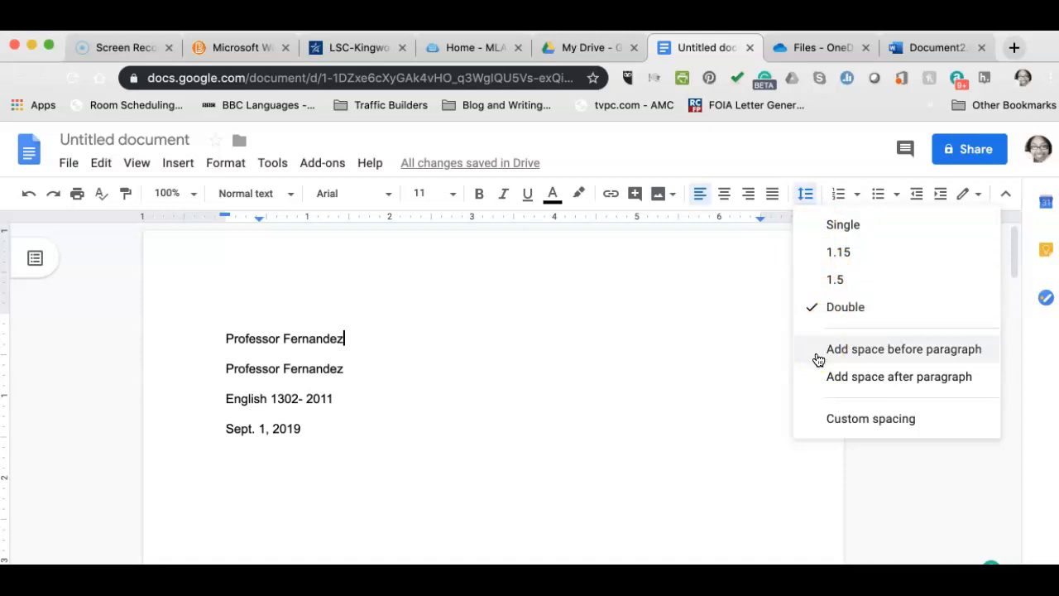
pyautogui.click(822, 382)
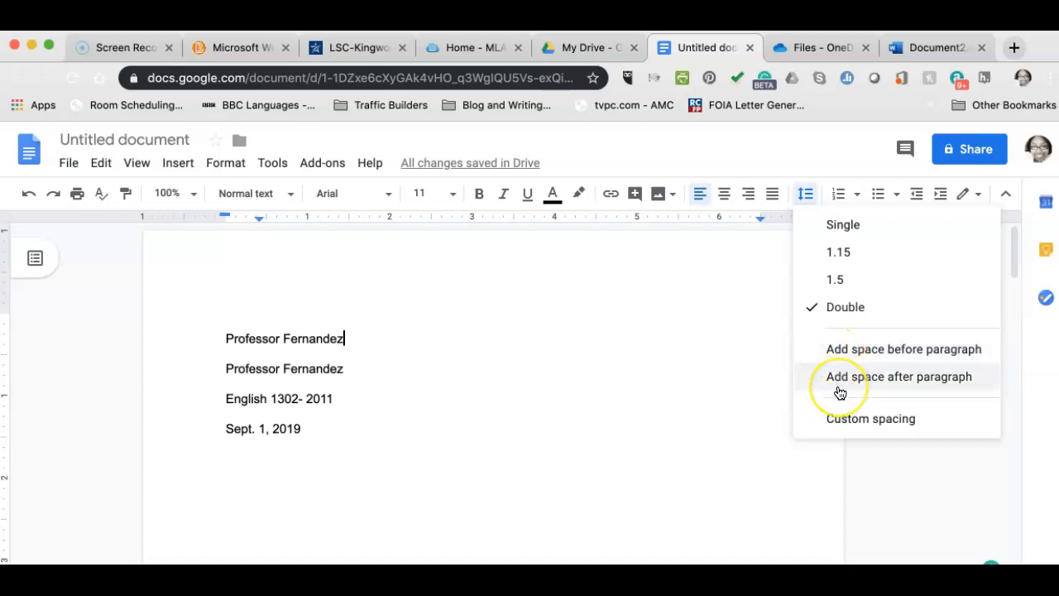
pyautogui.click(556, 393)
pyautogui.click(338, 453)
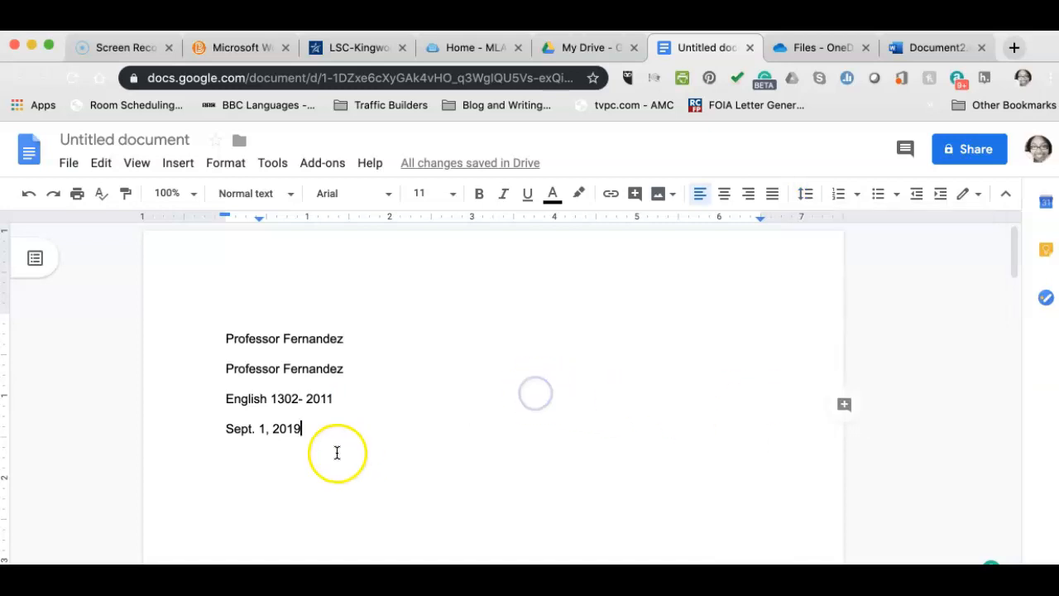
pyautogui.scroll(-3, 339, 452)
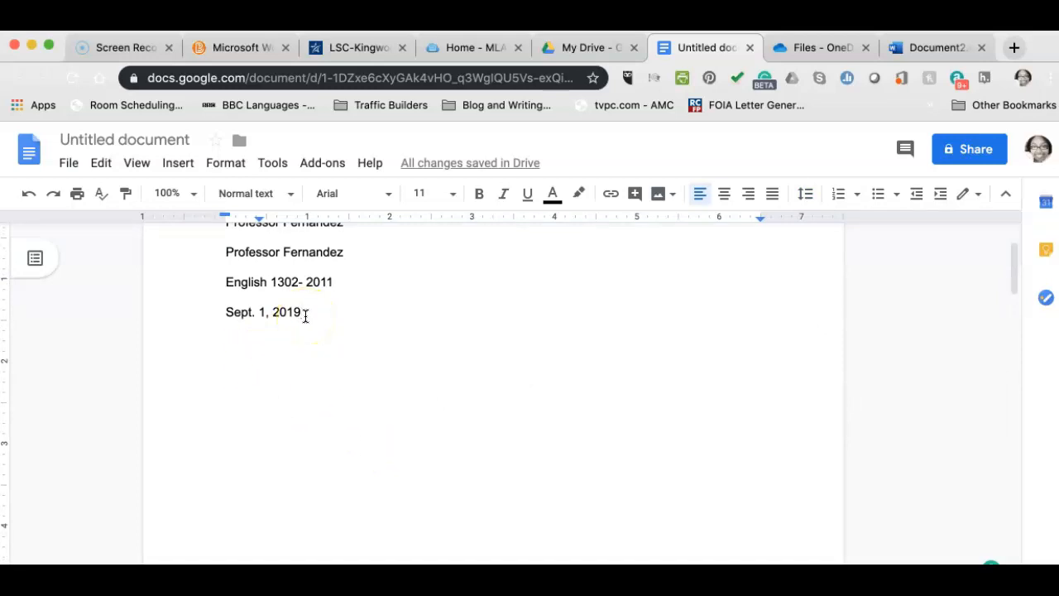
# Add a centred 'Title' line below the 'Sept. 1, 2019' date.
pyautogui.press('Return')
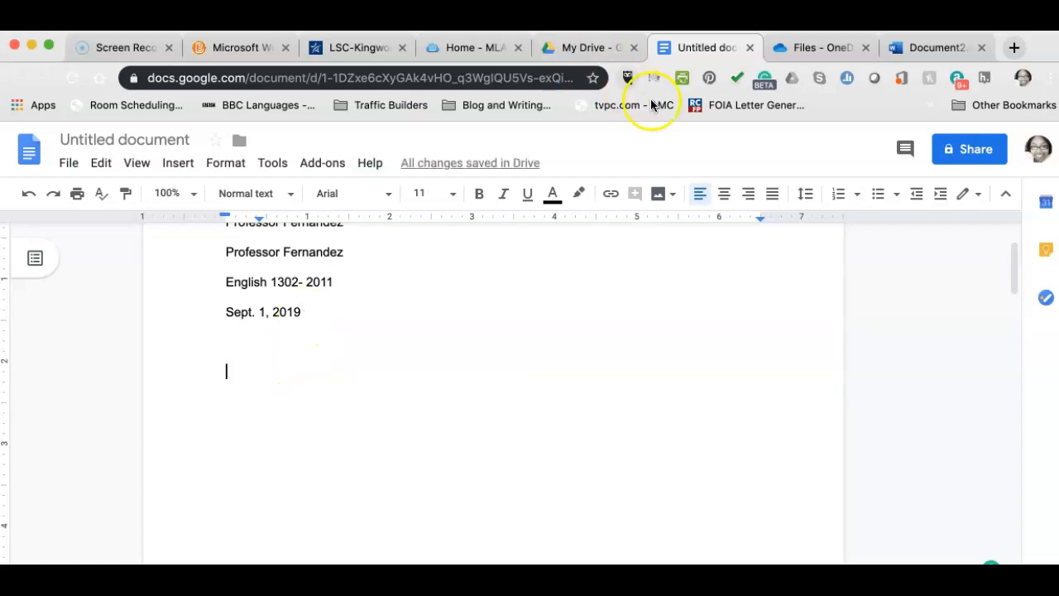
pyautogui.click(726, 197)
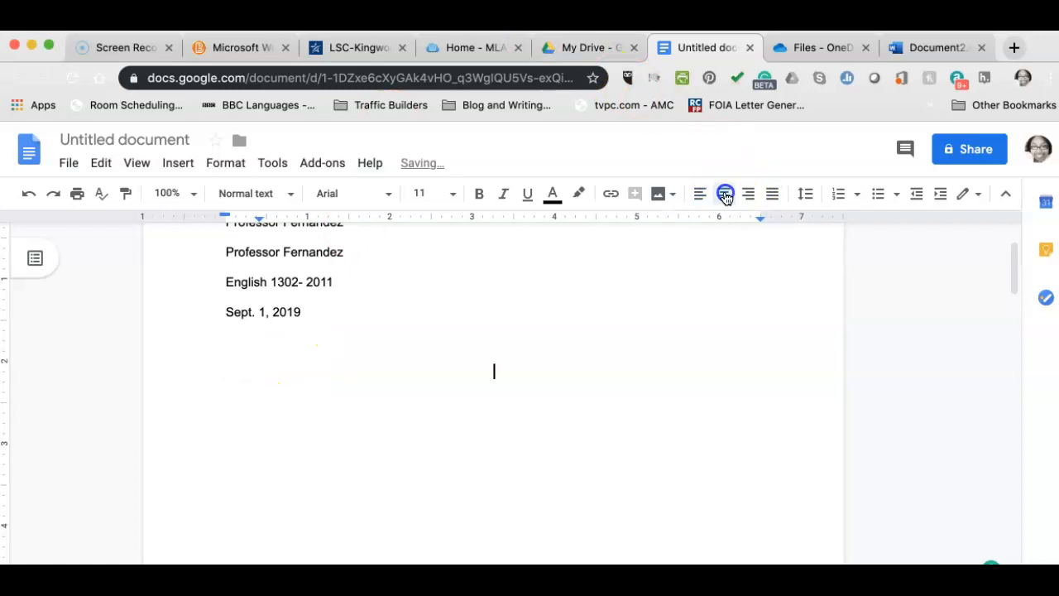
pyautogui.write('Title')
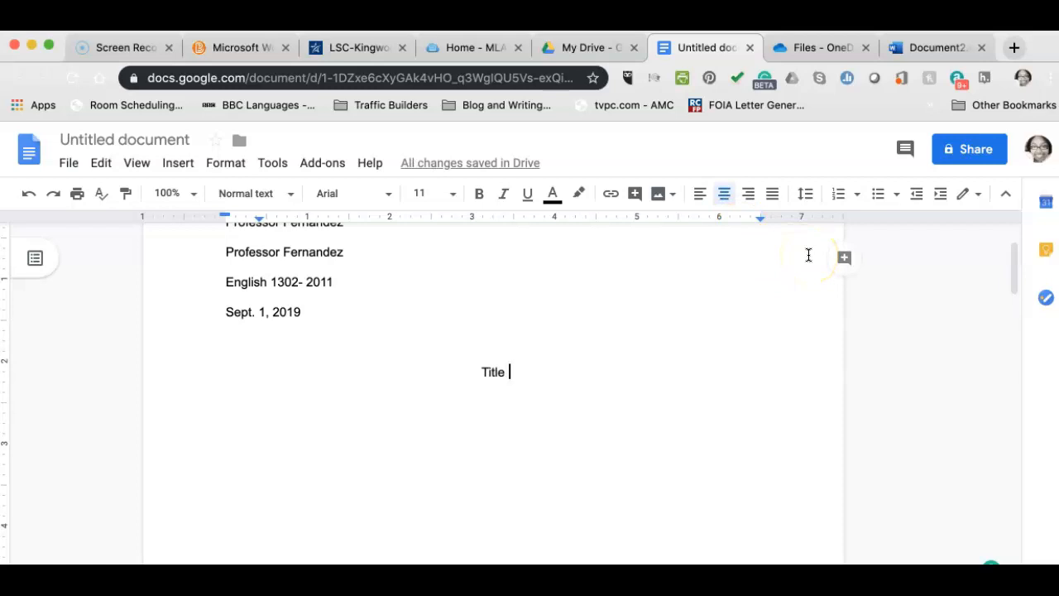
# Start a left-aligned line below the title, indented by half an inch.
pyautogui.press('Return')
pyautogui.click(700, 195)
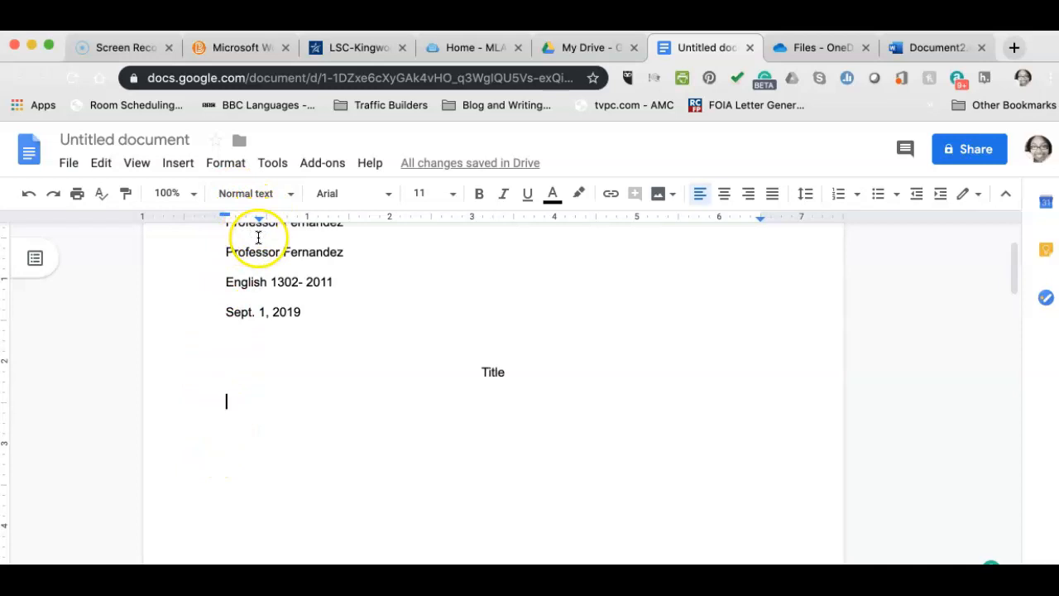
pyautogui.press('super+z')
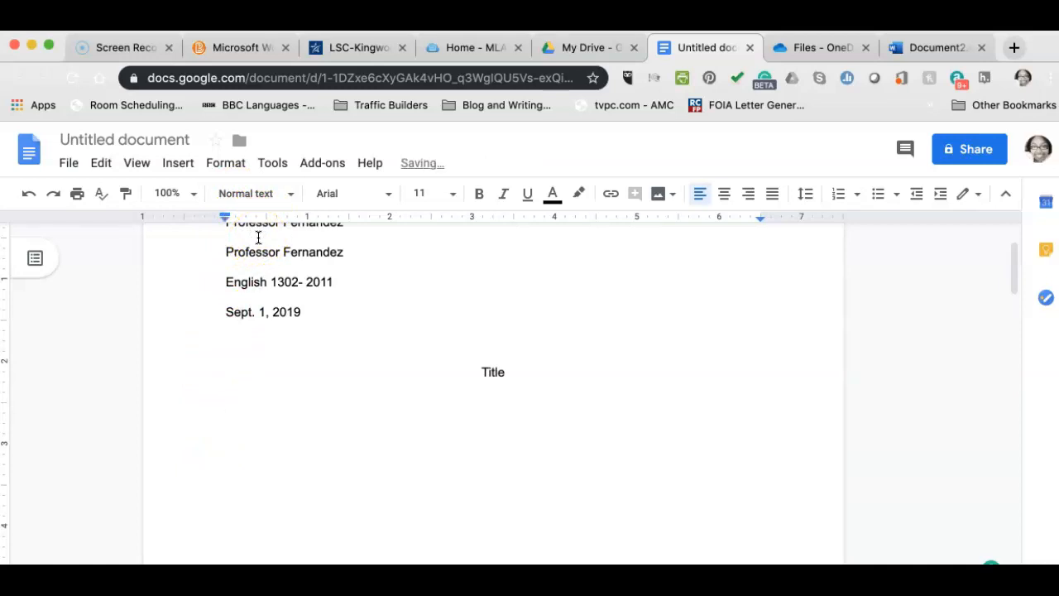
pyautogui.press('Tab')
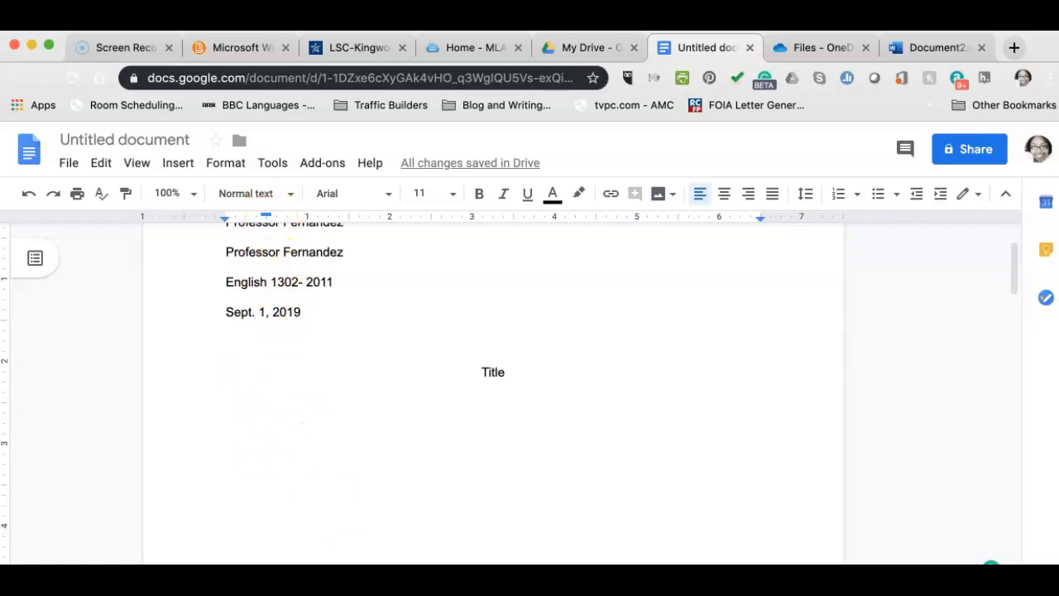
# Type the indented first sentence 'This is where your essay begins.' and start a new line.
pyautogui.write('This is where ')
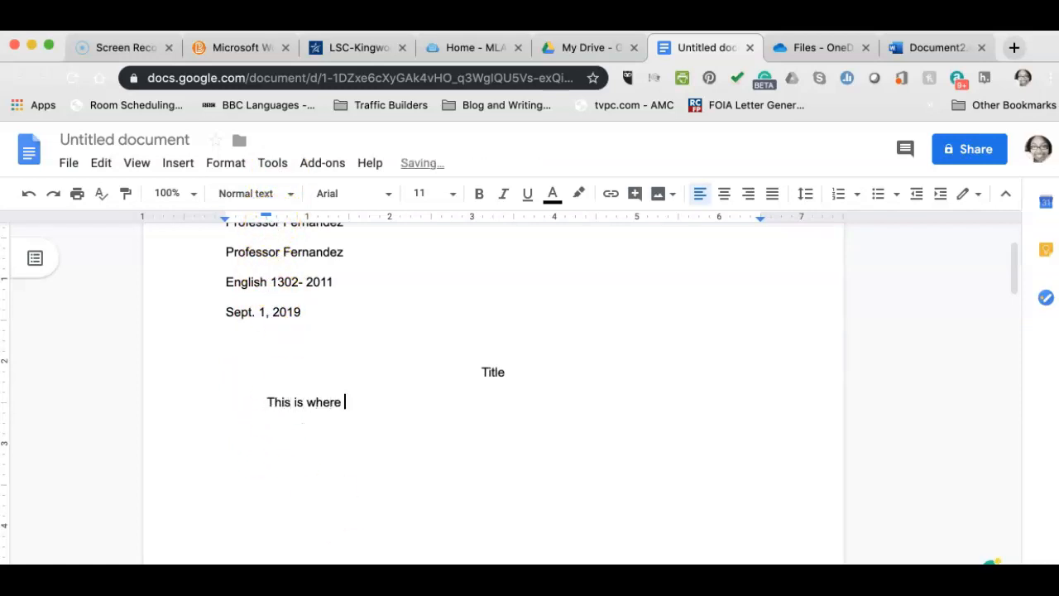
pyautogui.write('your essay begins')
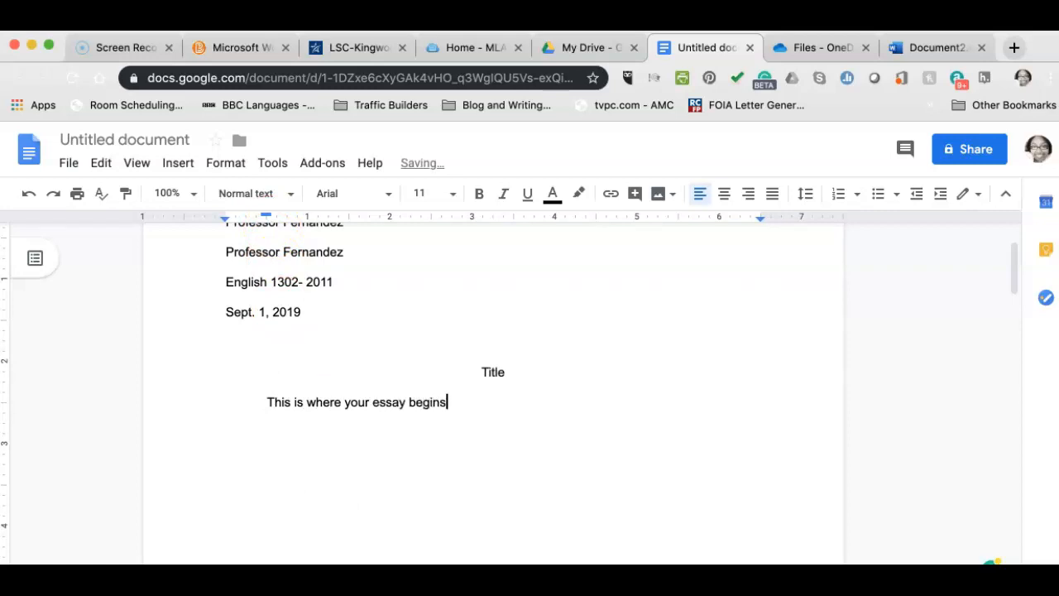
pyautogui.write('.')
pyautogui.press('Return')
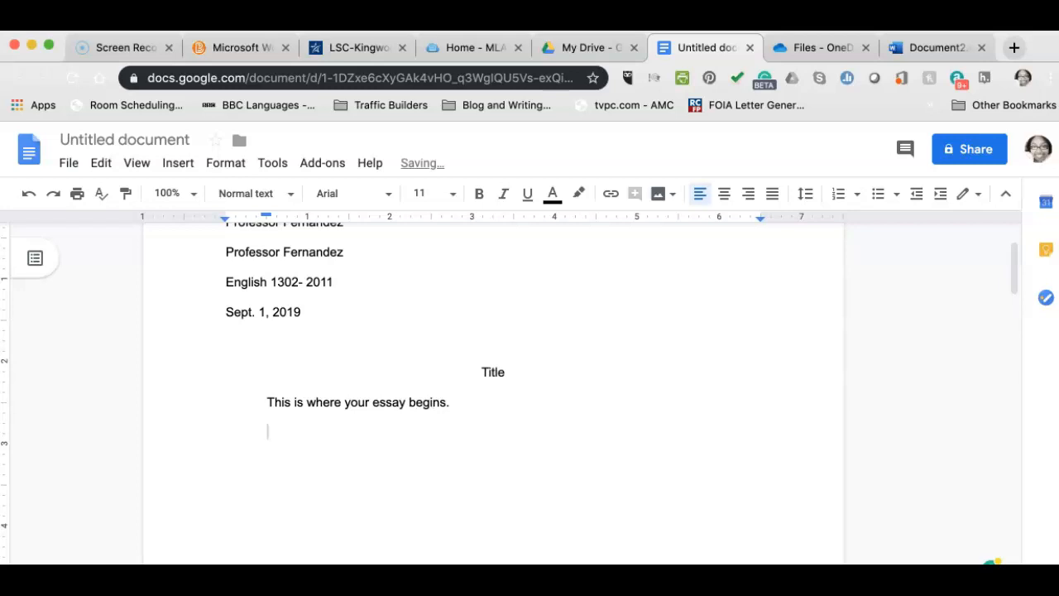
pyautogui.click(332, 557)
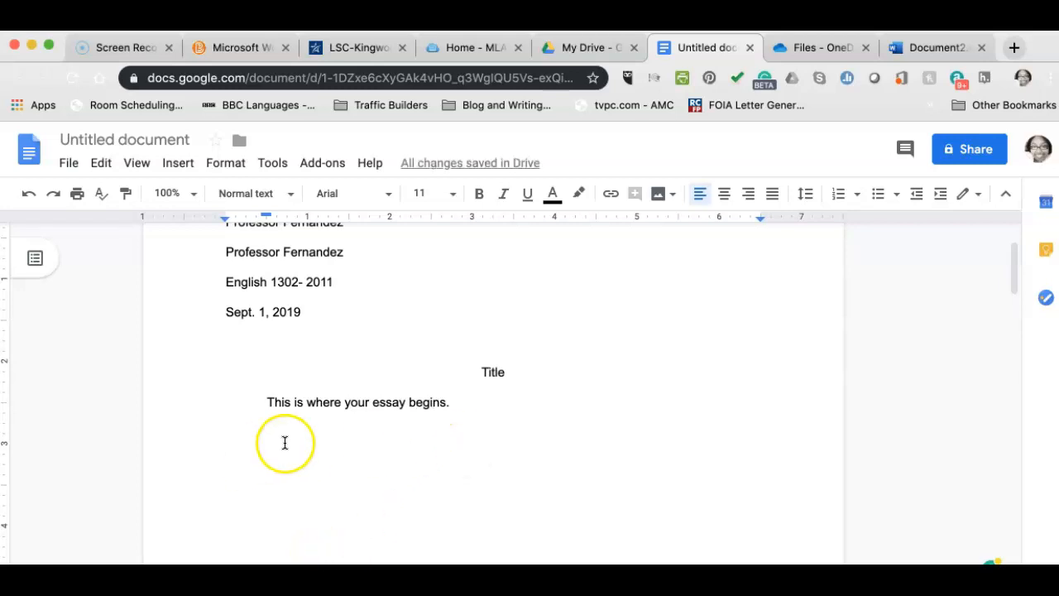
pyautogui.press('BackSpace')
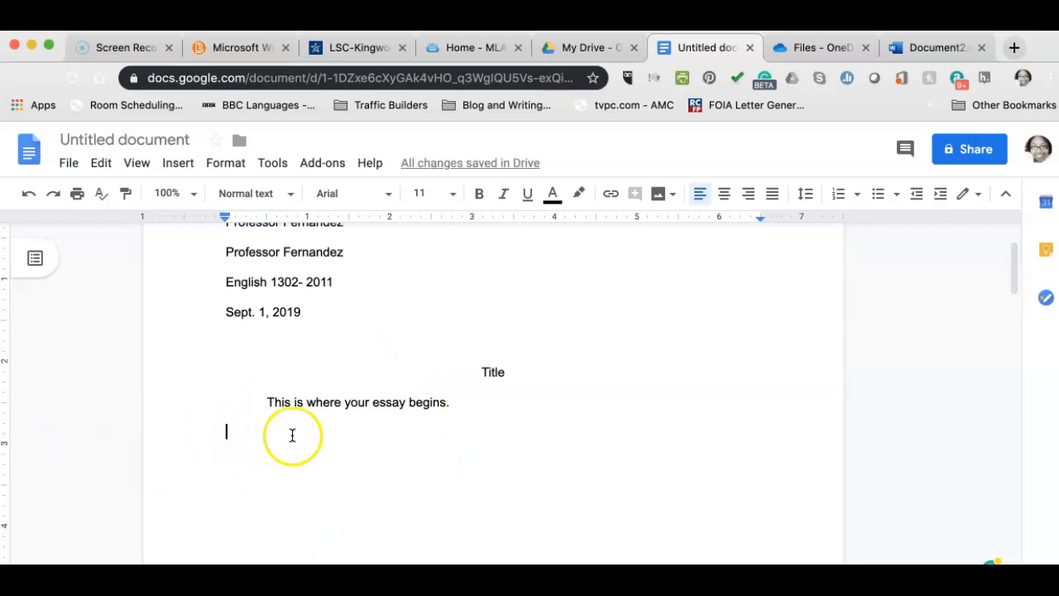
# Add an unindented 'Keep going!' paragraph below the first sentence.
pyautogui.click(456, 404)
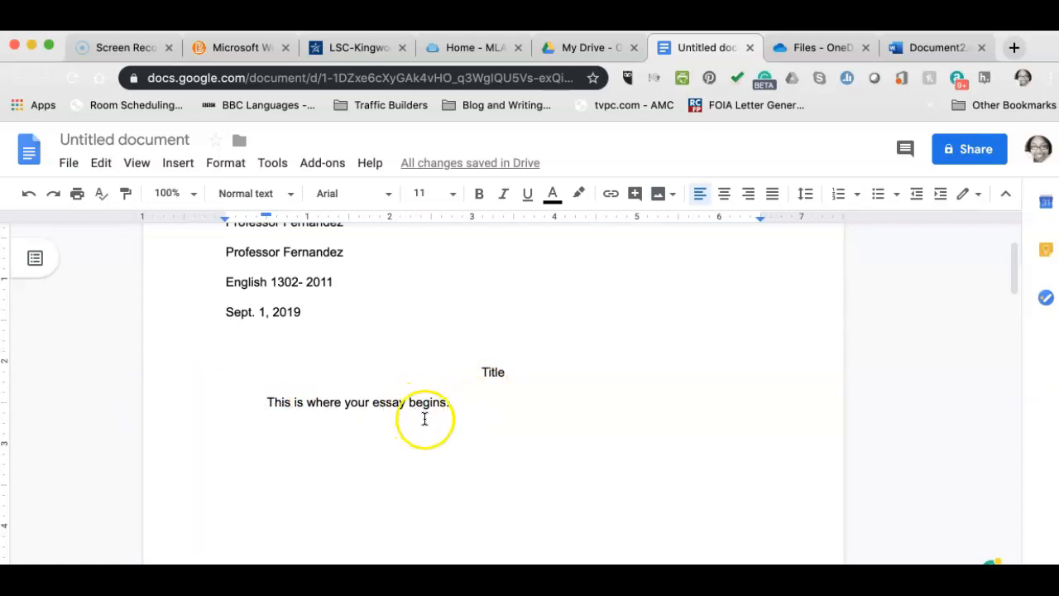
pyautogui.press('Return')
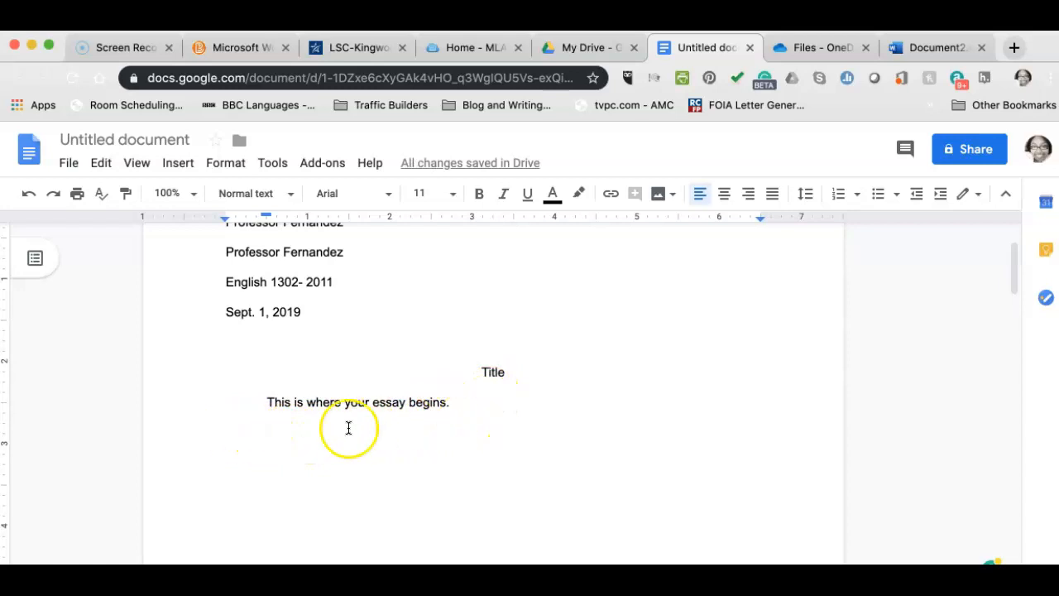
pyautogui.click(260, 429)
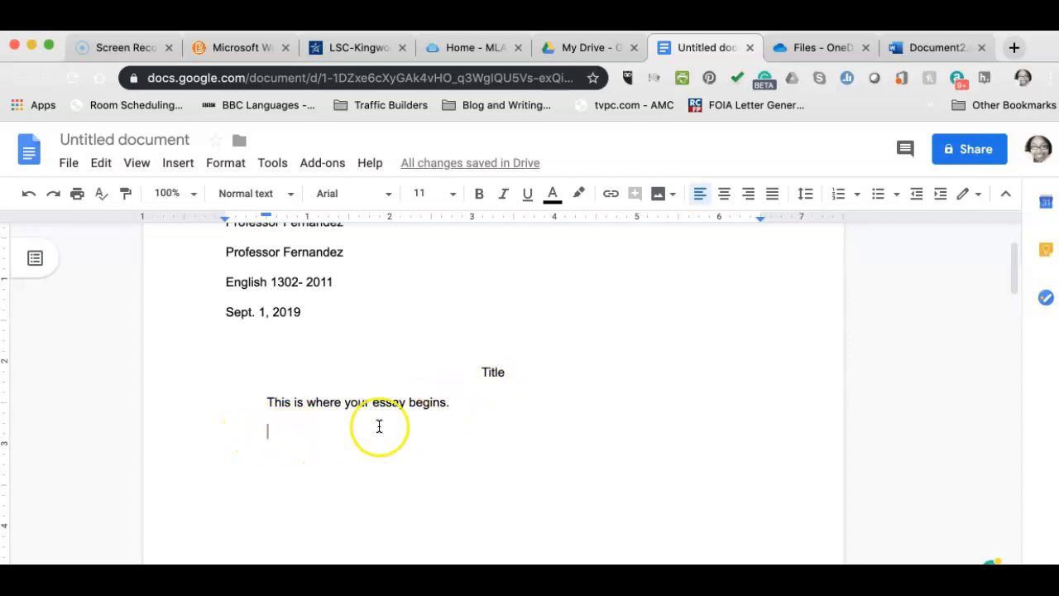
pyautogui.press('BackSpace')
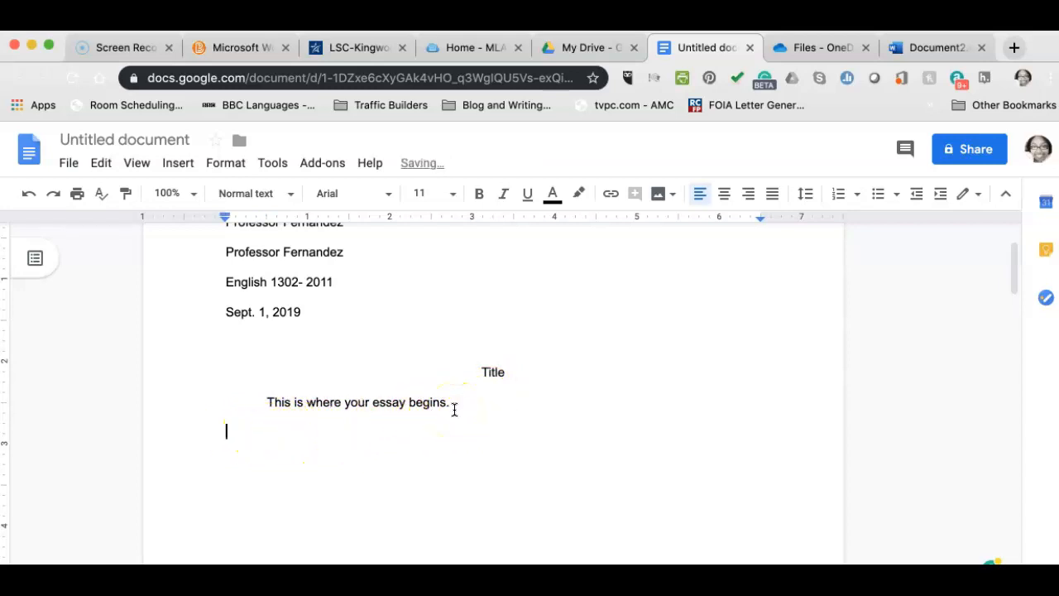
pyautogui.write('Keep going !')
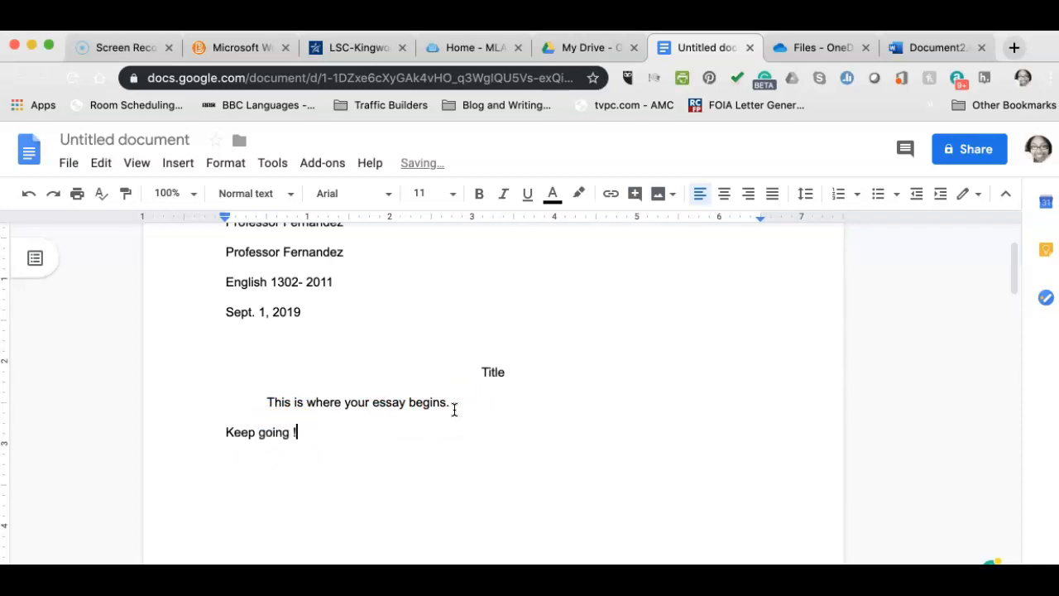
pyautogui.press('BackSpace')
pyautogui.write('!')
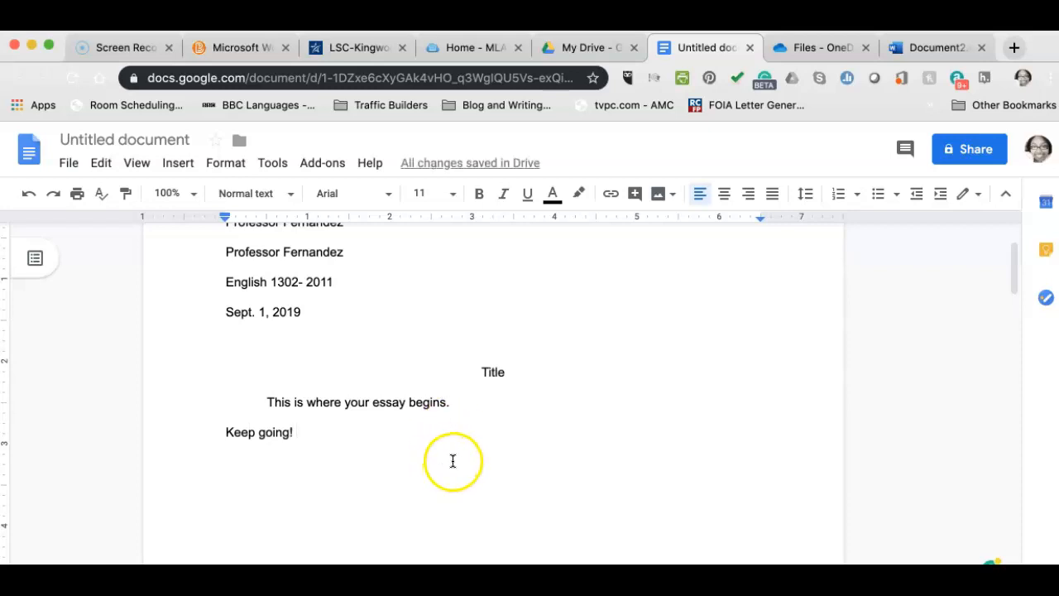
pyautogui.scroll(3, 515, 383)
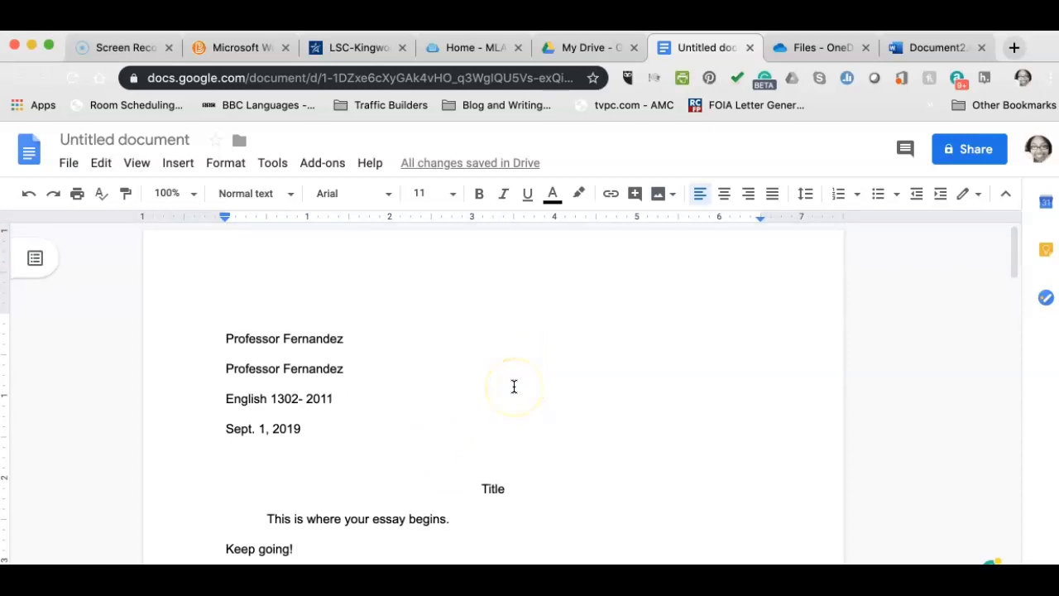
pyautogui.scroll(-10, 514, 383)
pyautogui.scroll(2, 514, 386)
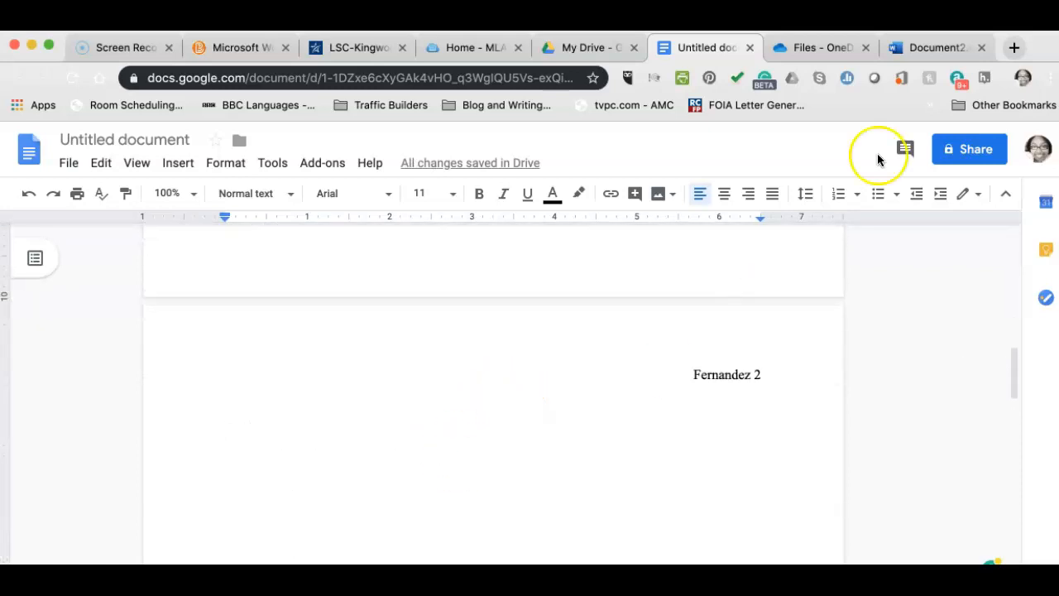
# Switch to Document2 and open its page header, revealing an empty three-column table.
pyautogui.click(916, 48)
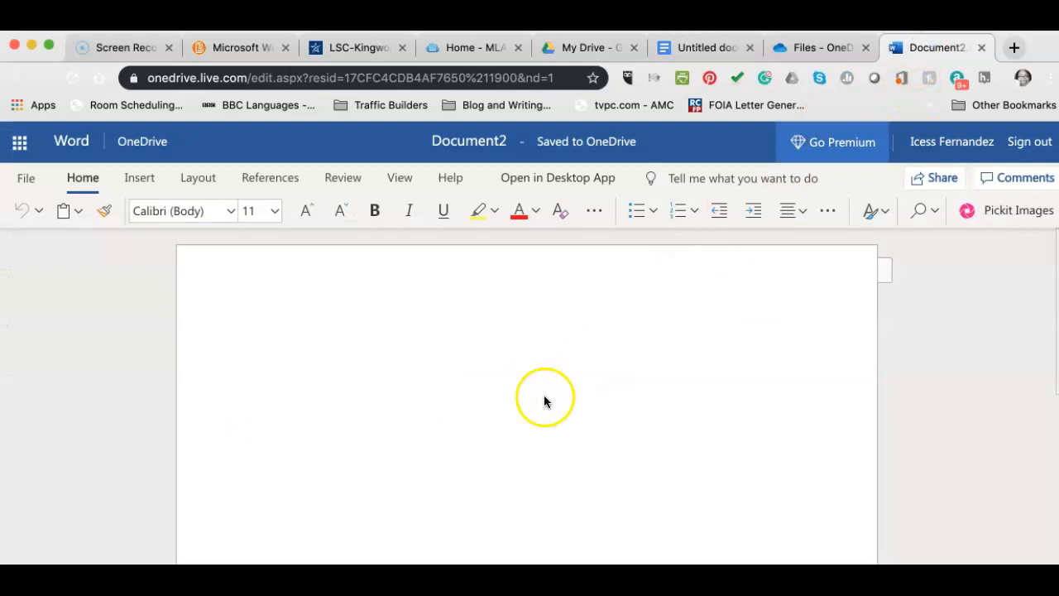
pyautogui.click(764, 269)
pyautogui.doubleClick(763, 270)
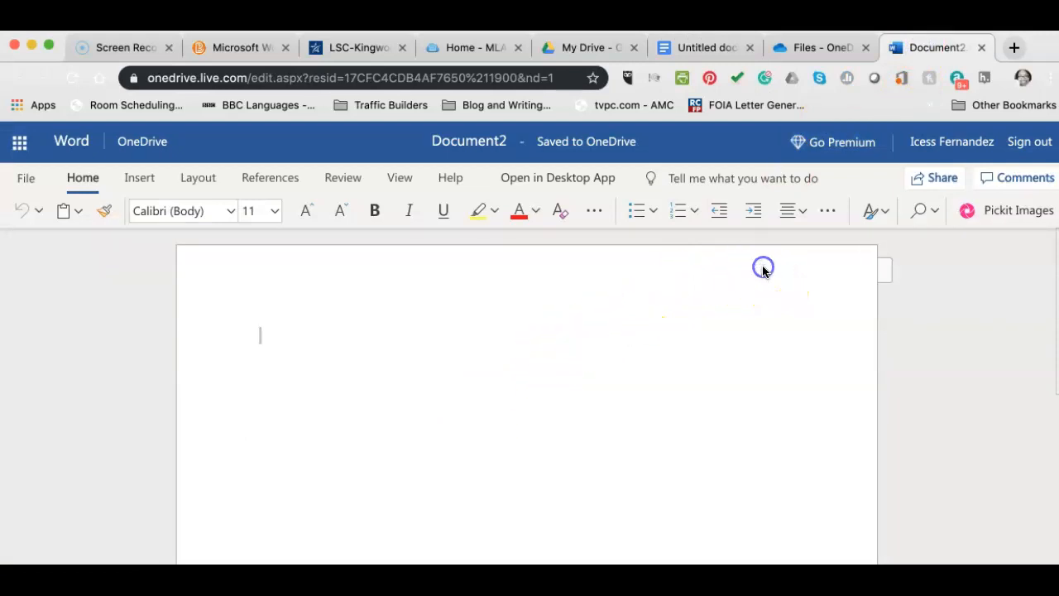
pyautogui.click(653, 289)
pyautogui.click(797, 338)
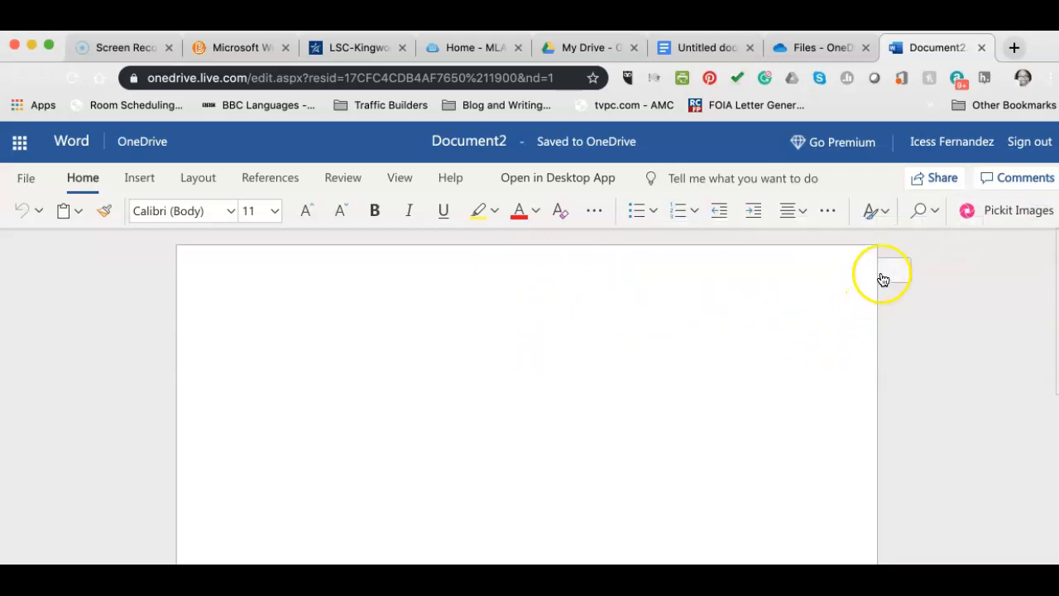
pyautogui.click(883, 269)
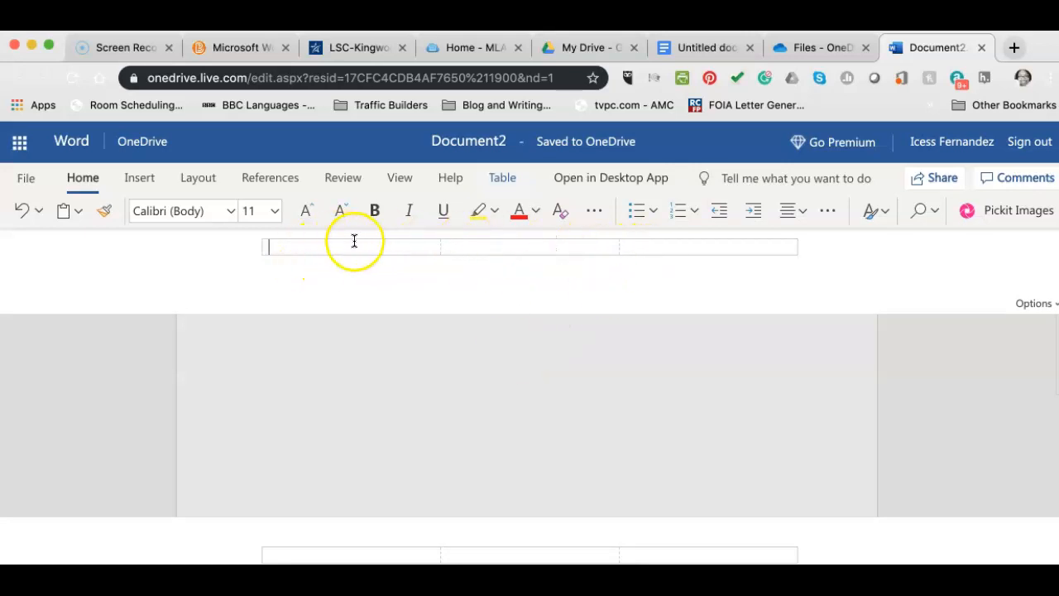
# Insert a top-right page number in the header with the author's surname before it, then return to the body.
pyautogui.click(672, 251)
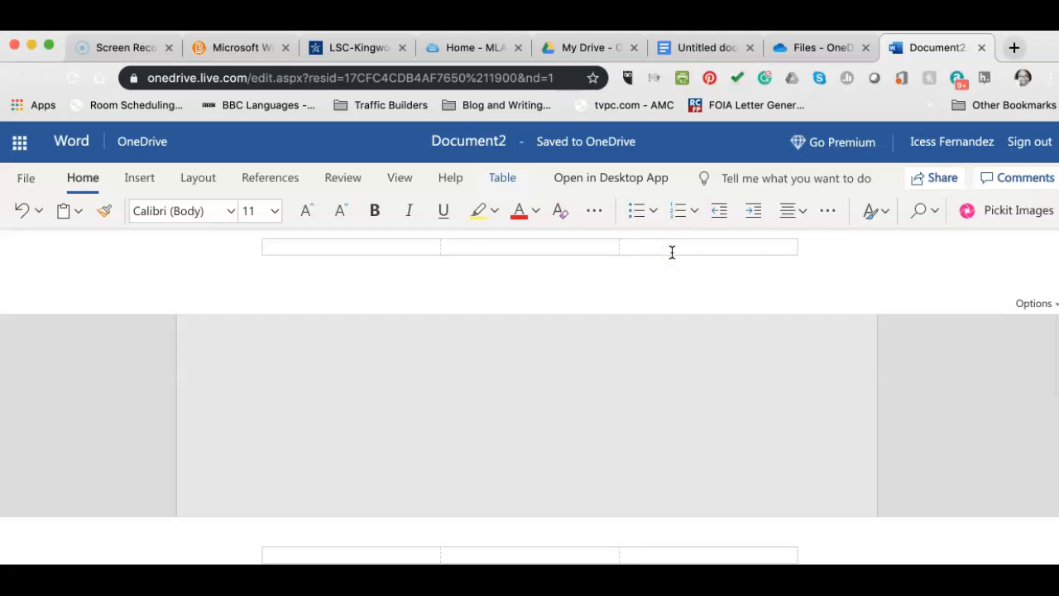
pyautogui.click(139, 178)
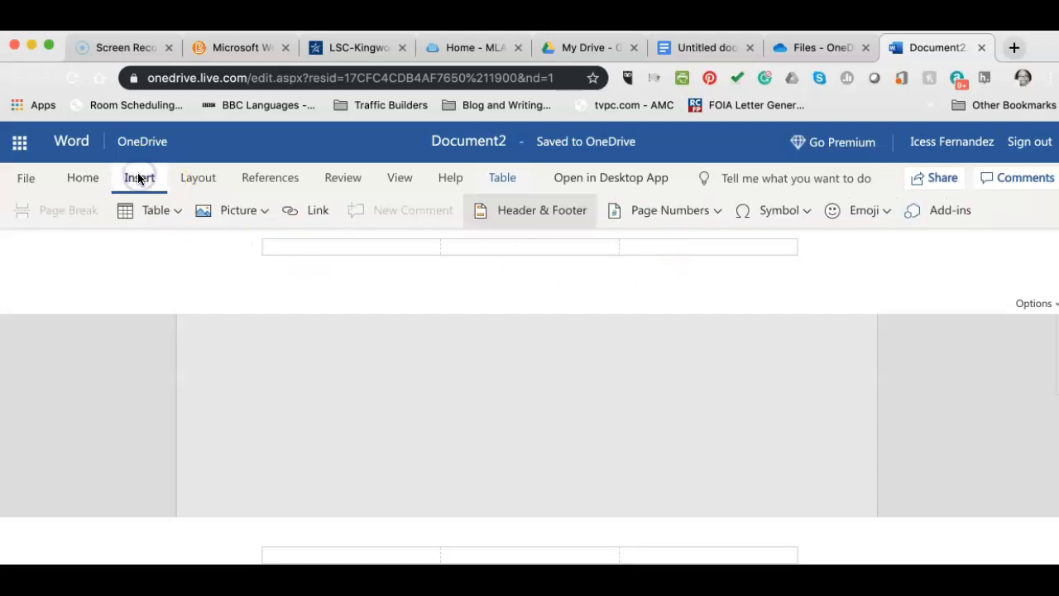
pyautogui.click(716, 210)
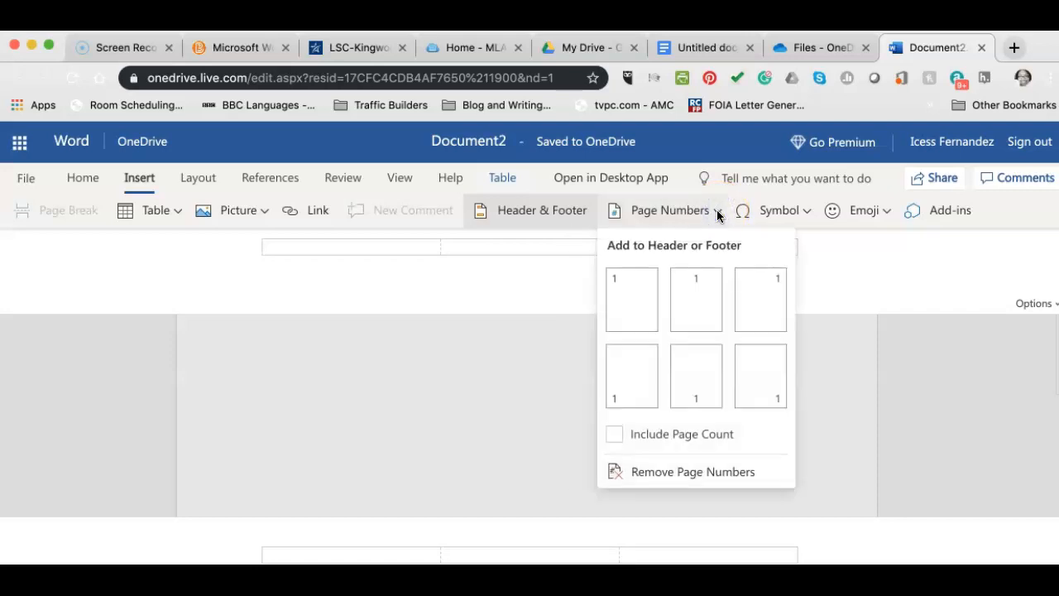
pyautogui.click(758, 300)
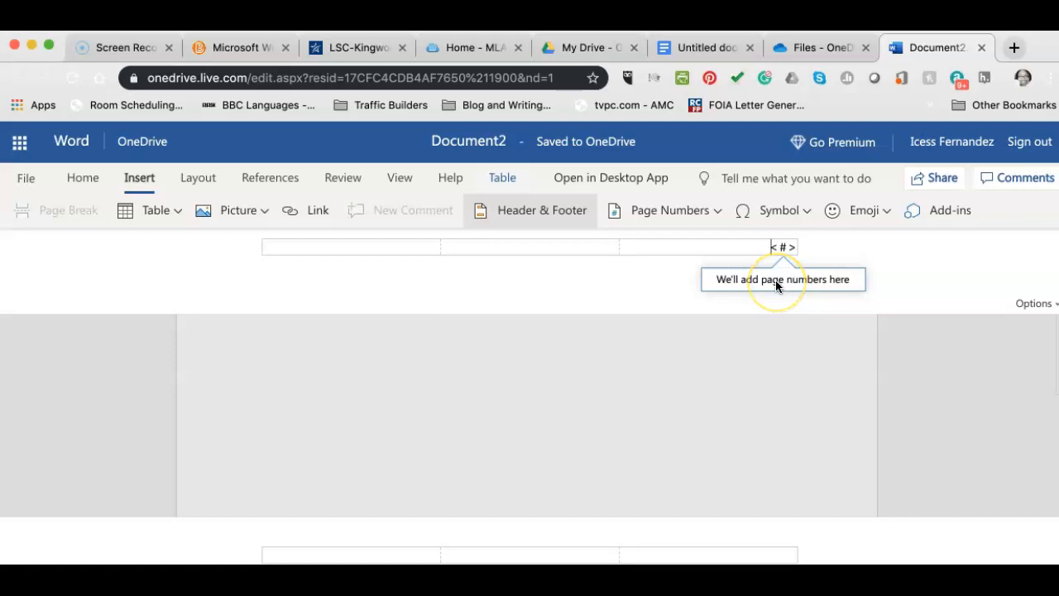
pyautogui.write('Fernandez')
pyautogui.click(771, 369)
pyautogui.click(756, 402)
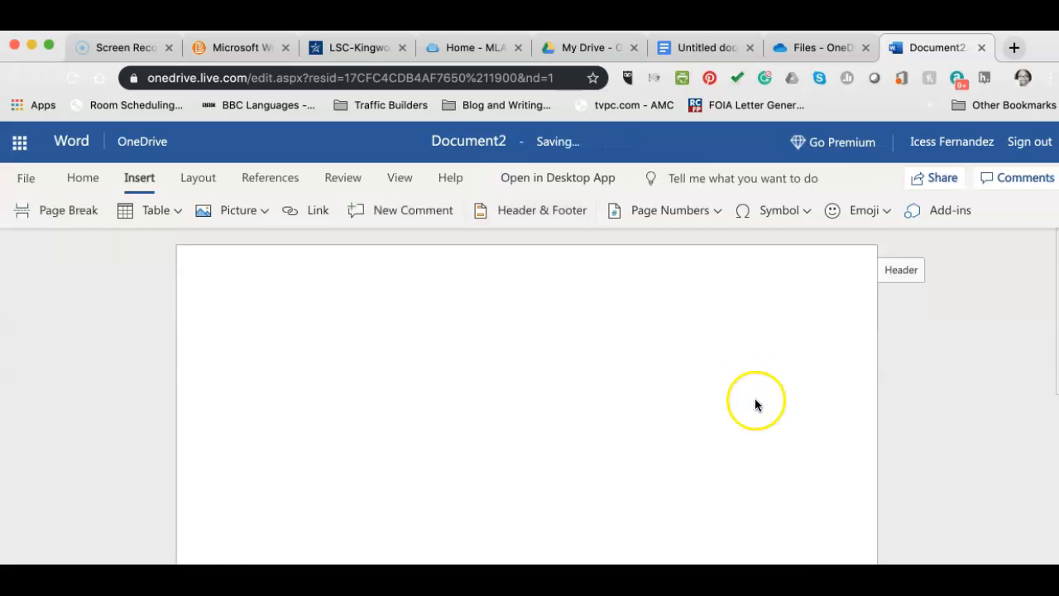
pyautogui.scroll(-6, 750, 414)
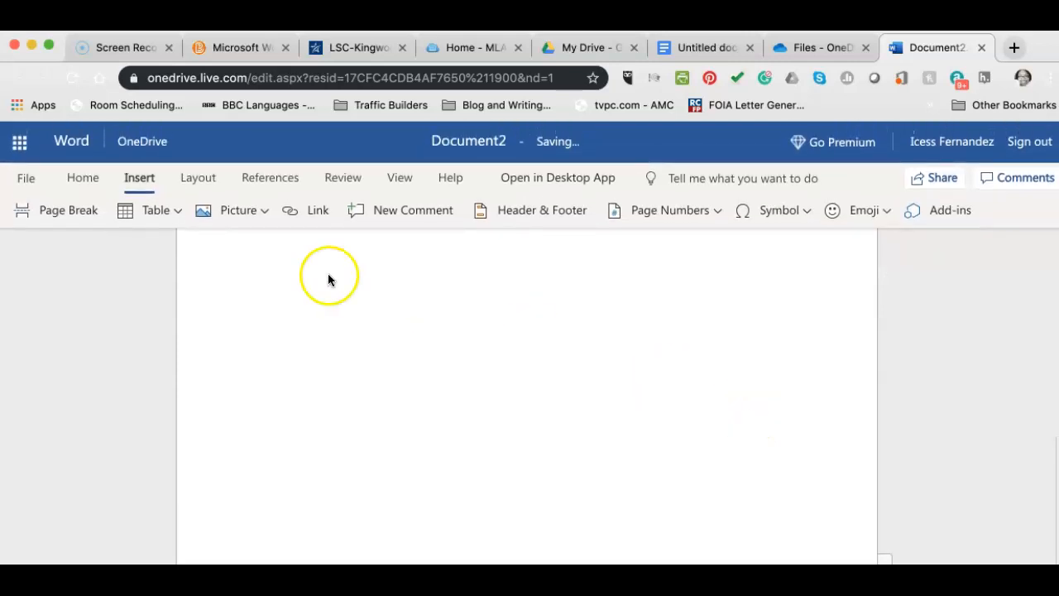
pyautogui.click(59, 212)
pyautogui.click(434, 427)
pyautogui.click(434, 430)
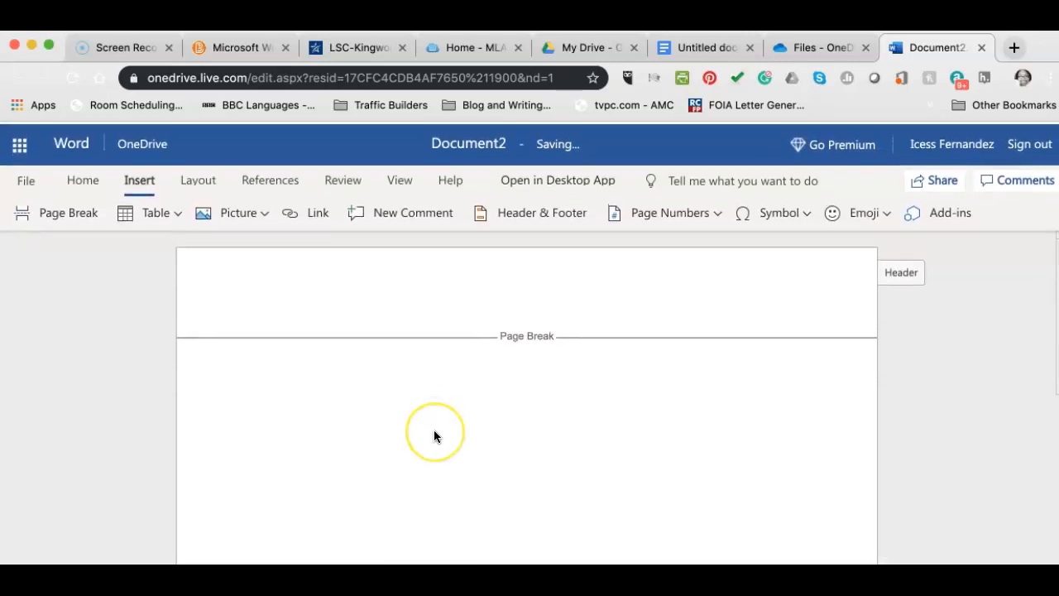
pyautogui.click(448, 375)
pyautogui.click(489, 323)
pyautogui.click(462, 292)
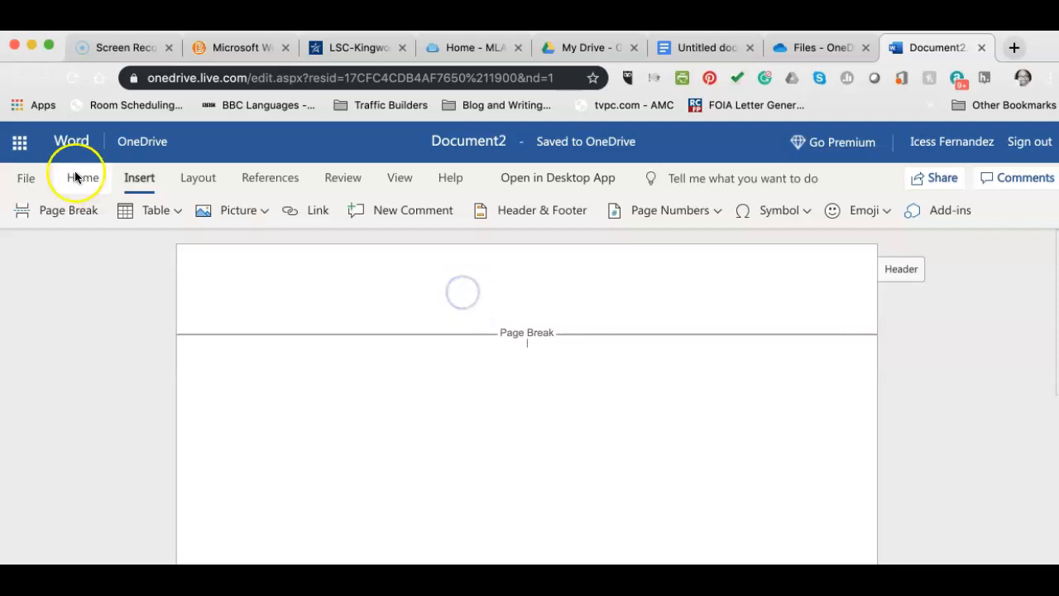
pyautogui.click(900, 278)
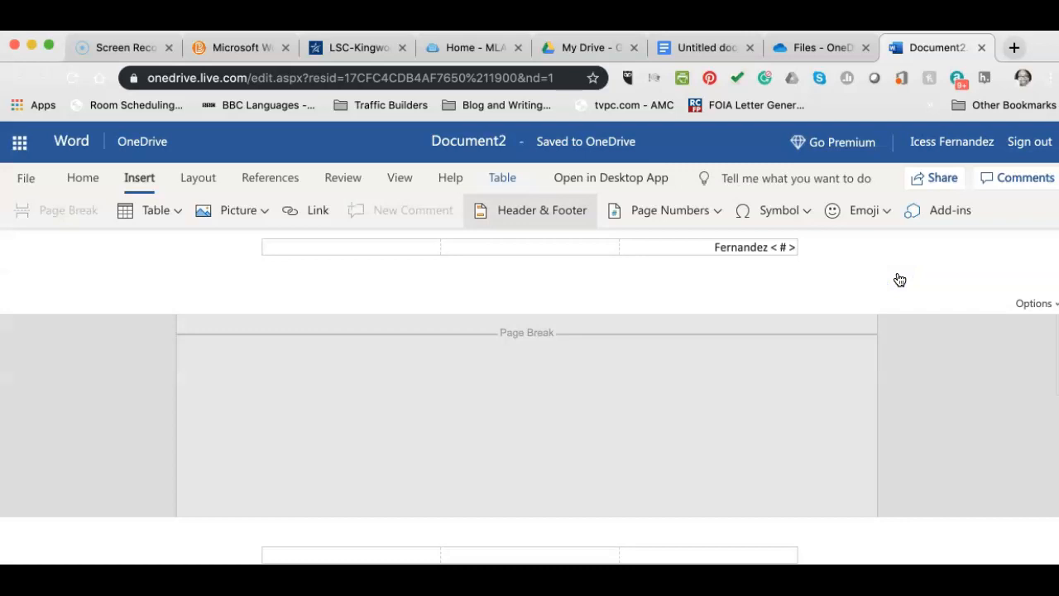
pyautogui.click(741, 464)
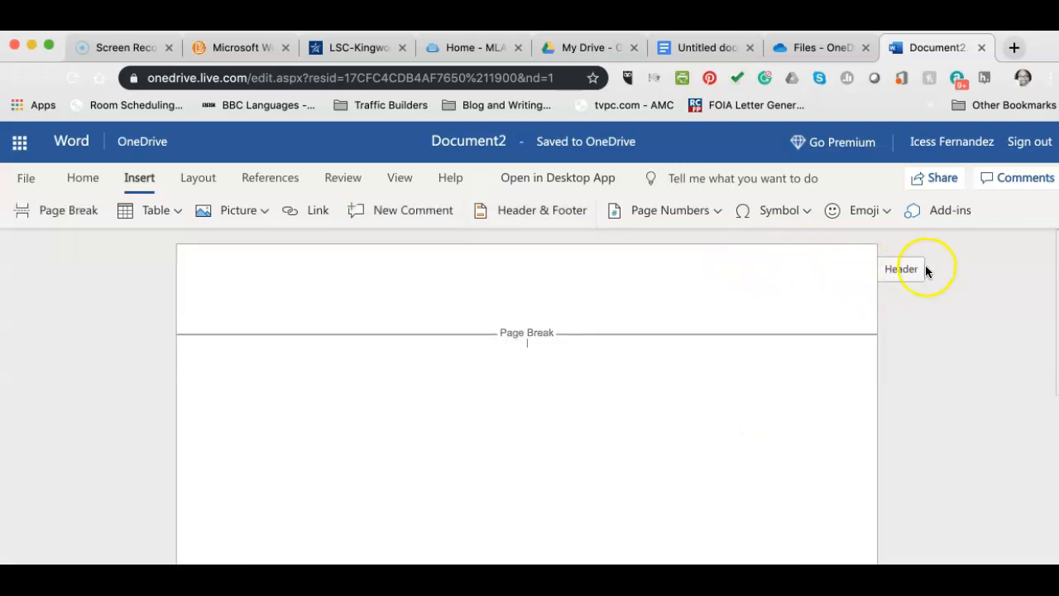
pyautogui.scroll(-3, 784, 430)
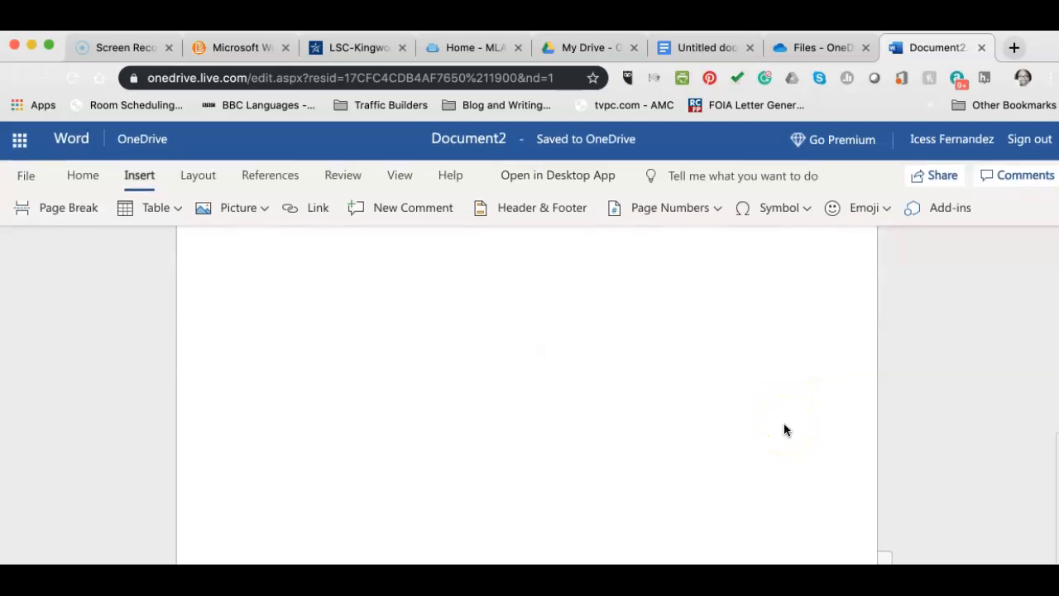
pyautogui.scroll(4, 784, 402)
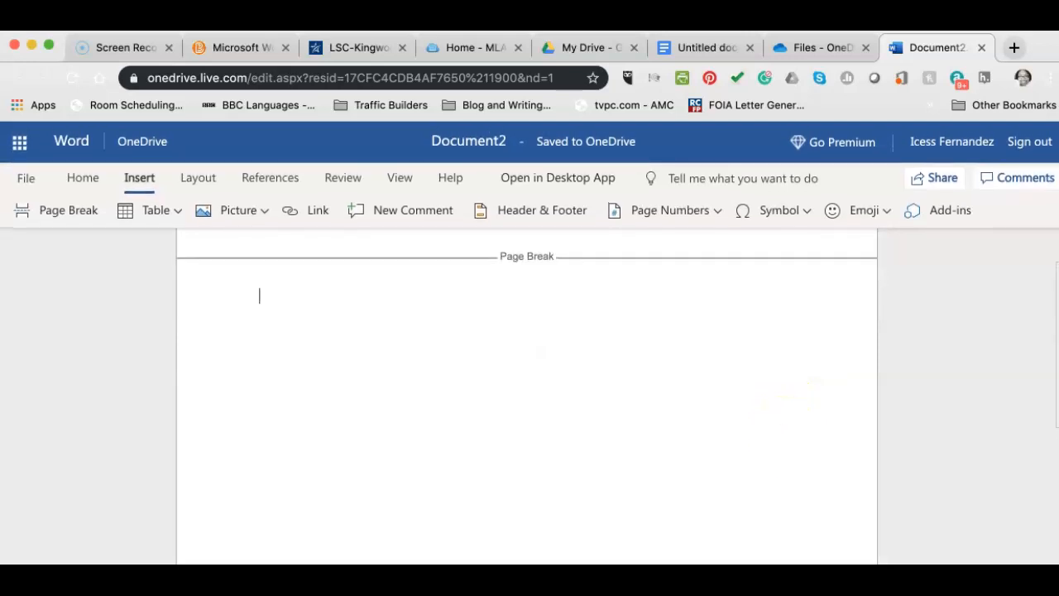
pyautogui.scroll(-3, 756, 523)
pyautogui.scroll(4, 756, 522)
pyautogui.click(491, 420)
pyautogui.click(299, 368)
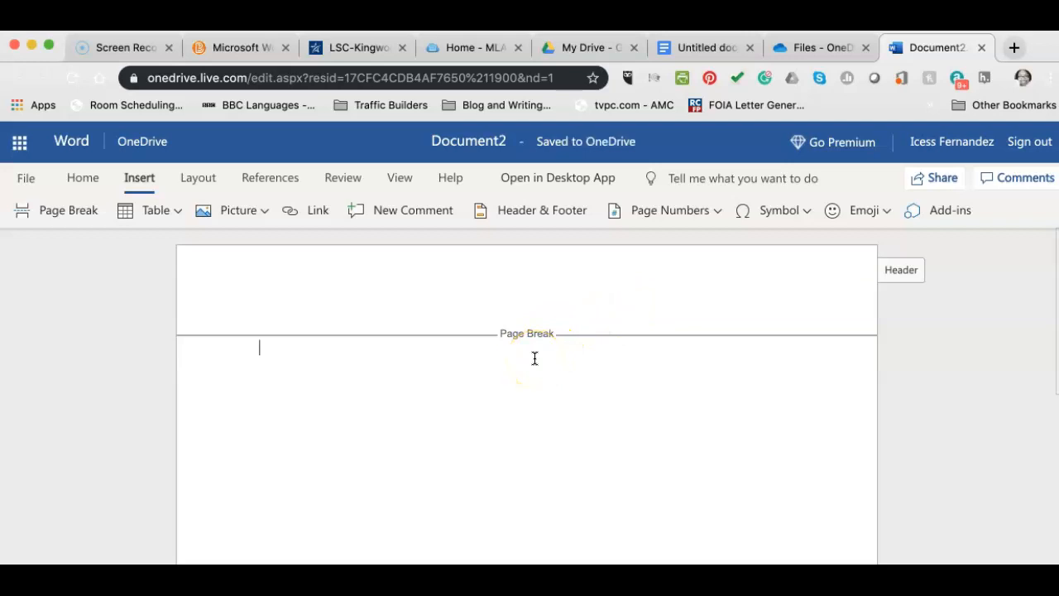
pyautogui.press('BackSpace')
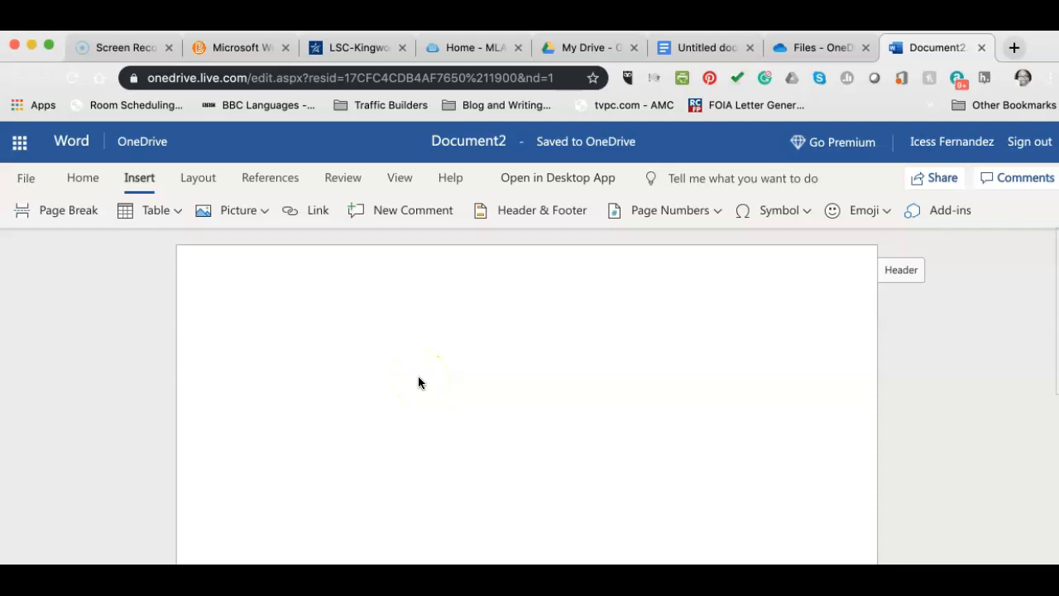
# Show the View tab options, toggle its overflow menu, and place the caret at the page start.
pyautogui.click(403, 182)
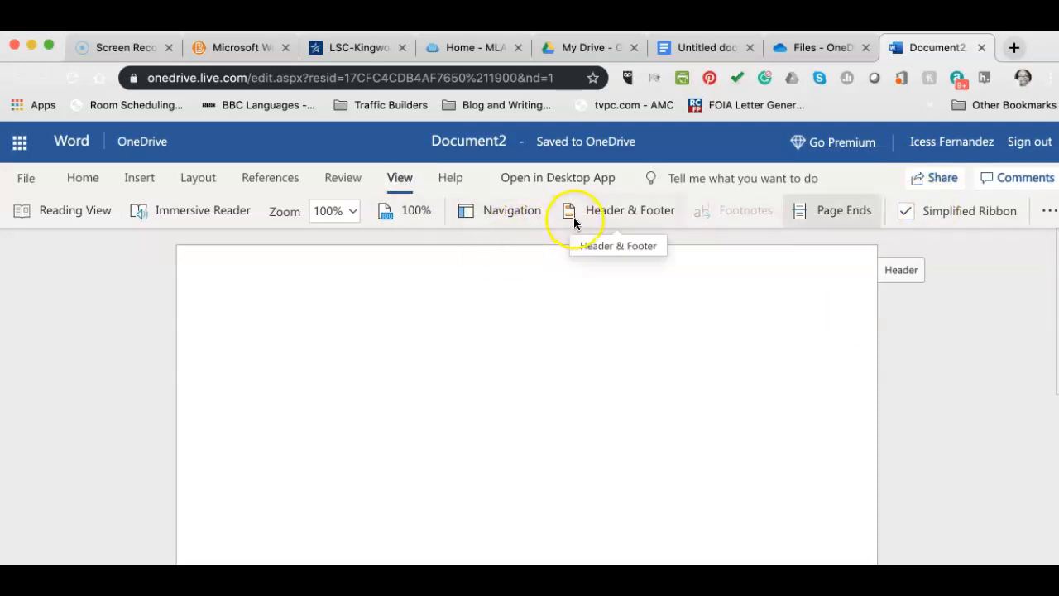
pyautogui.click(1051, 211)
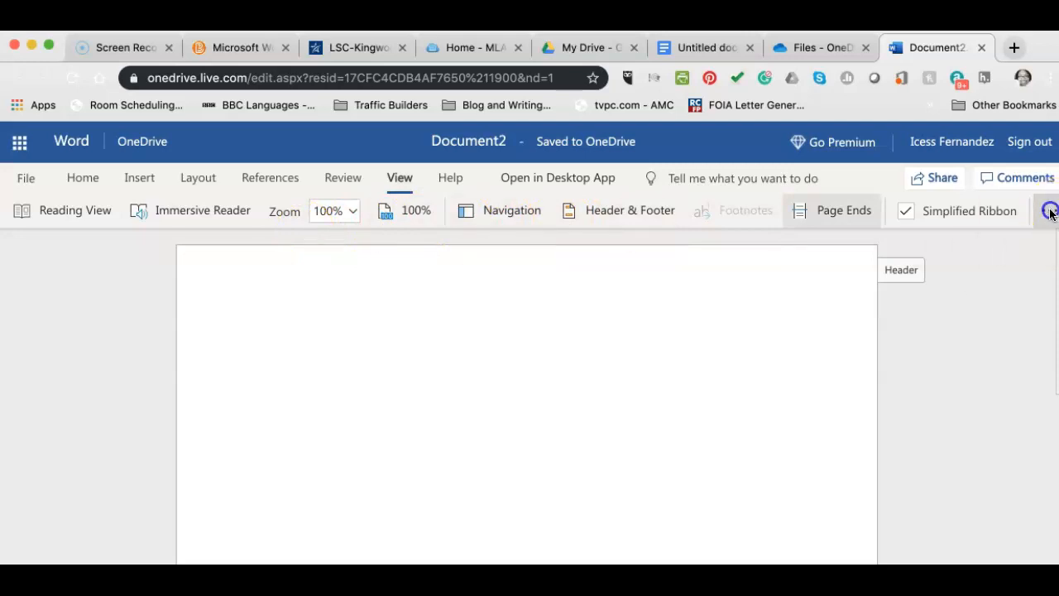
pyautogui.click(1051, 211)
pyautogui.click(272, 341)
pyautogui.click(272, 341)
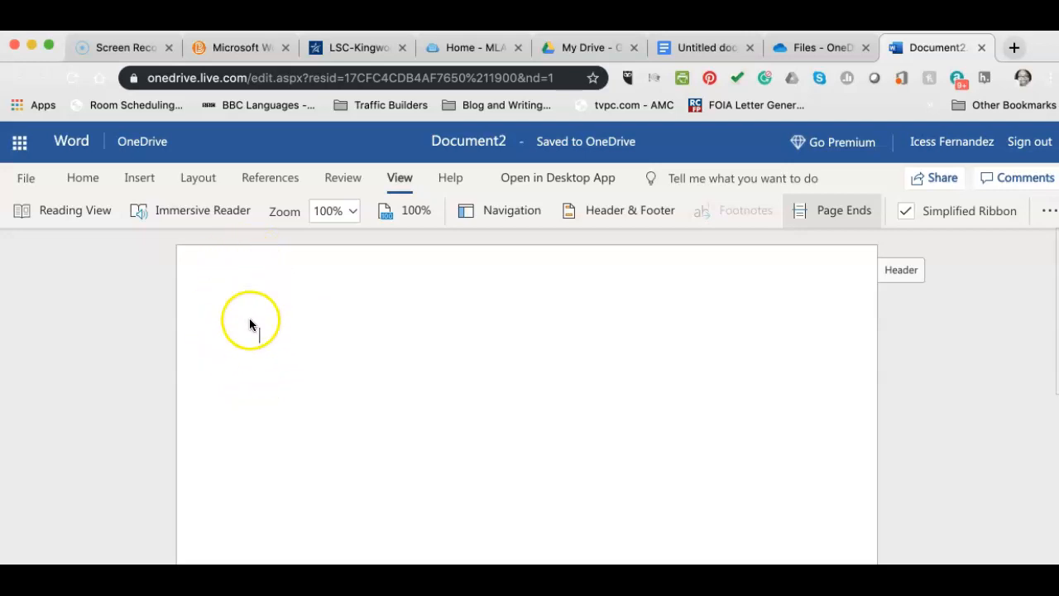
# Type the professor's name on two lines, then 'English 1302 - 2011' and 'Sept. 1, 2019'.
pyautogui.click(161, 337)
pyautogui.click(259, 337)
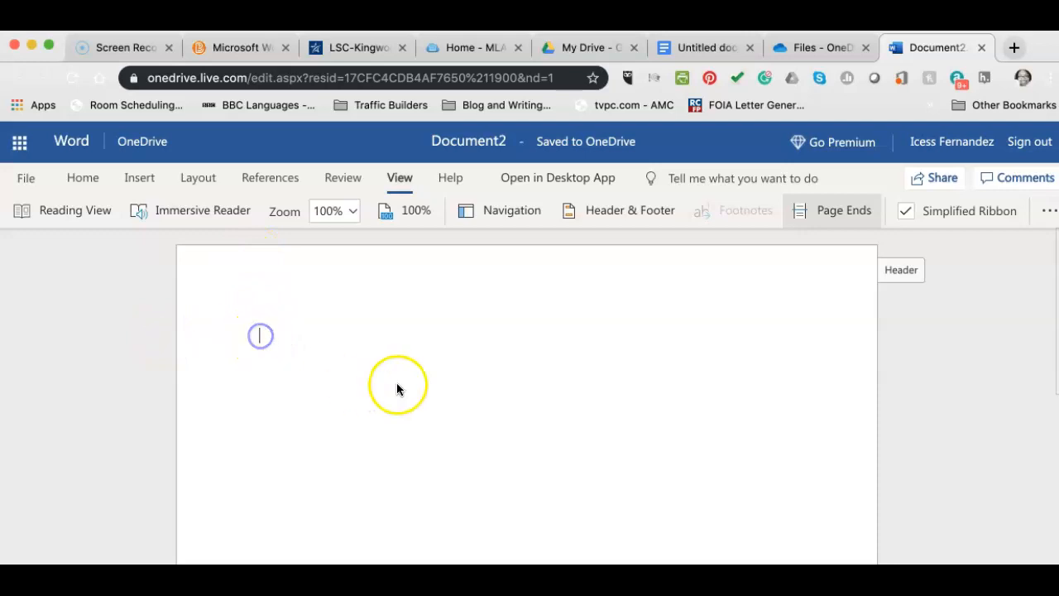
pyautogui.write('Professor Fernandez')
pyautogui.press('Return')
pyautogui.write('Professor Fernandez')
pyautogui.press('Return')
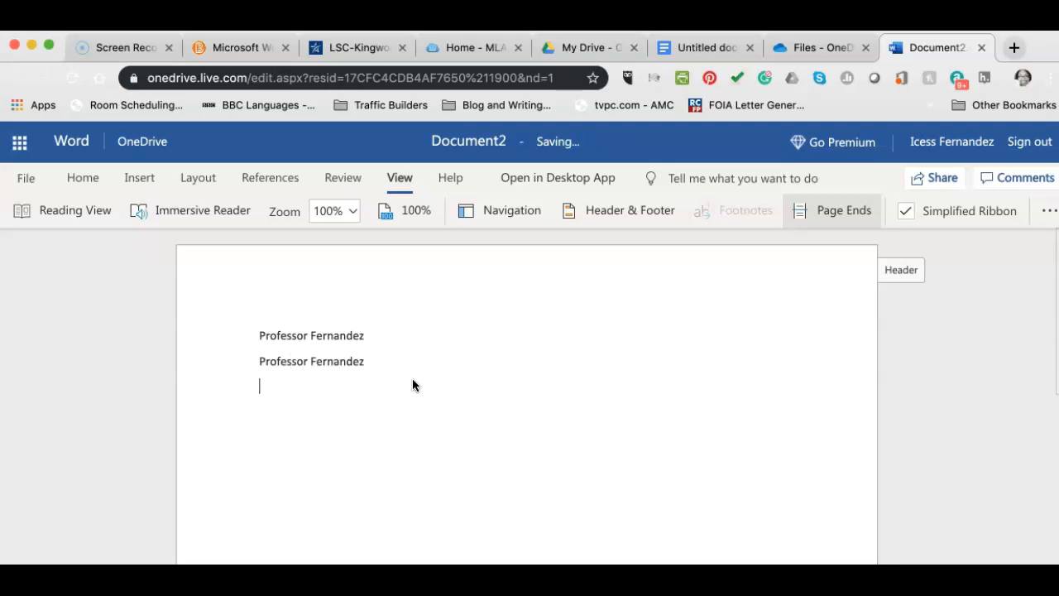
pyautogui.write('English ')
pyautogui.write('1302')
pyautogui.write(' - ')
pyautogui.write('2011')
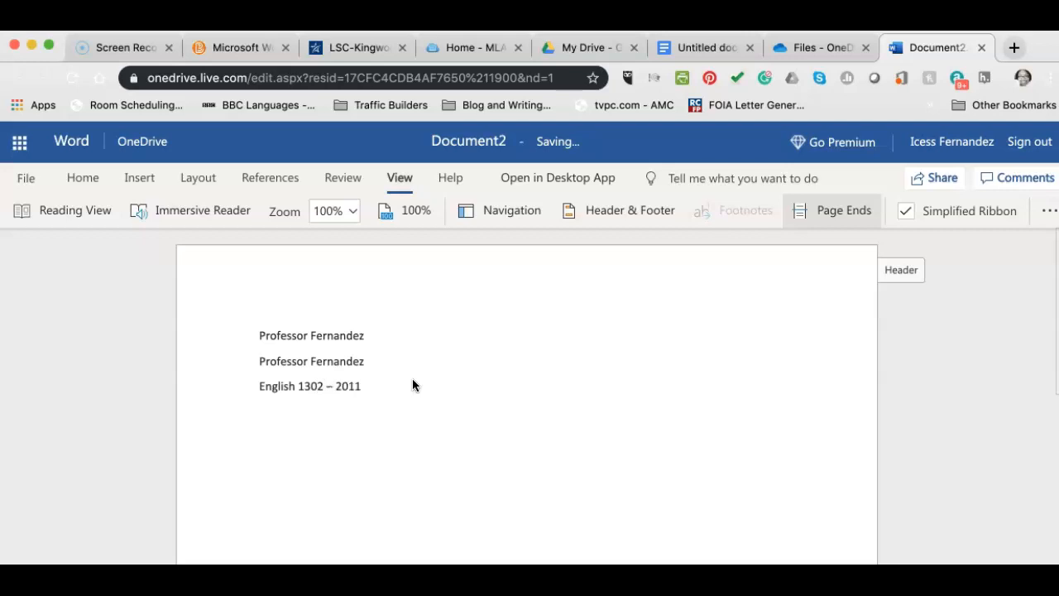
pyautogui.press('Return')
pyautogui.write('Sept. 1, 2019')
pyautogui.press('Return')
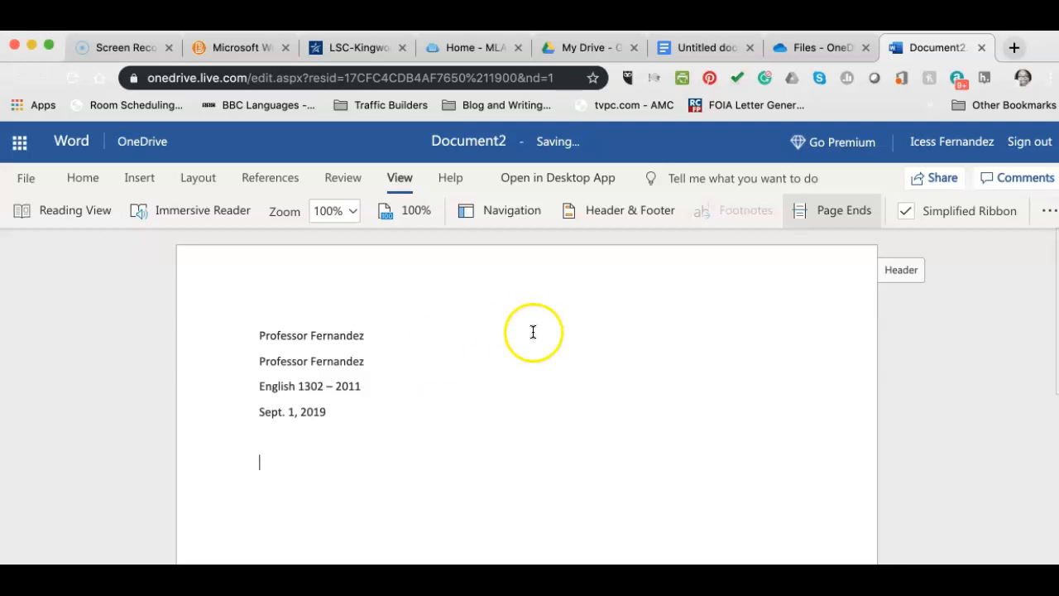
# Add a centred 'Title' line below the date.
pyautogui.click(29, 177)
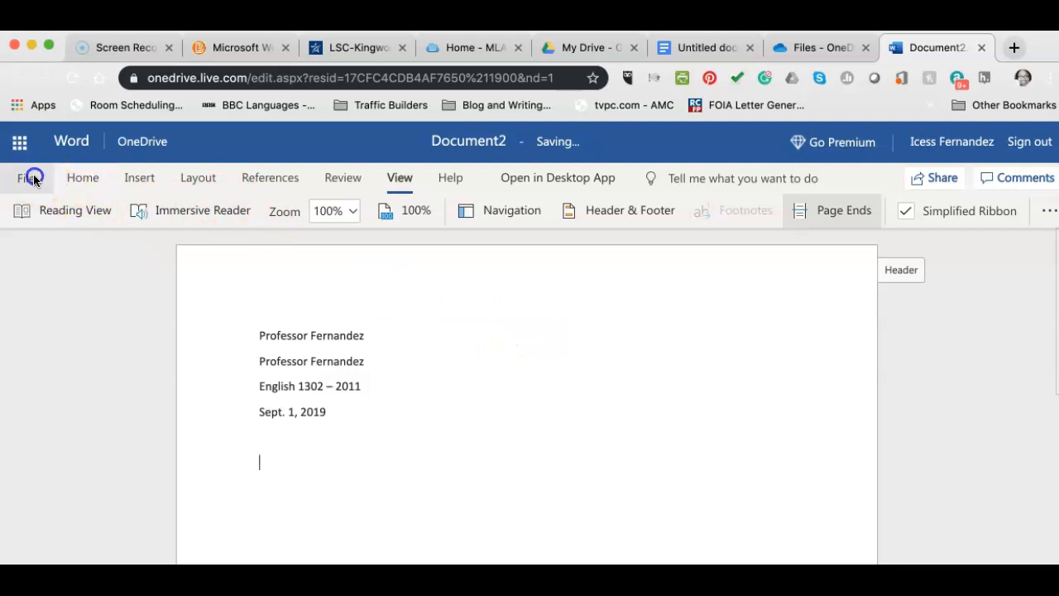
pyautogui.click(740, 294)
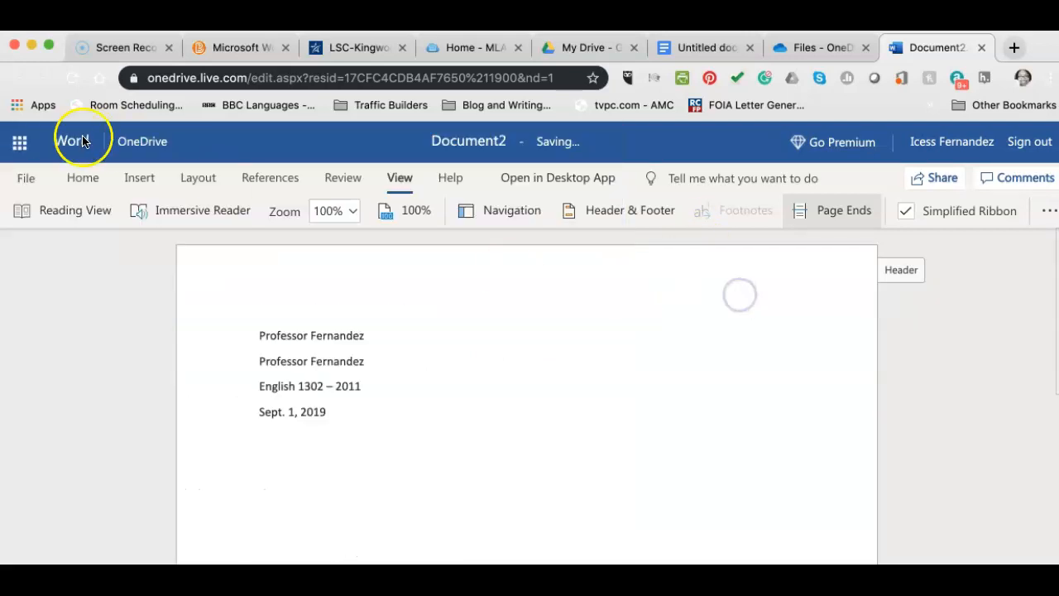
pyautogui.click(83, 179)
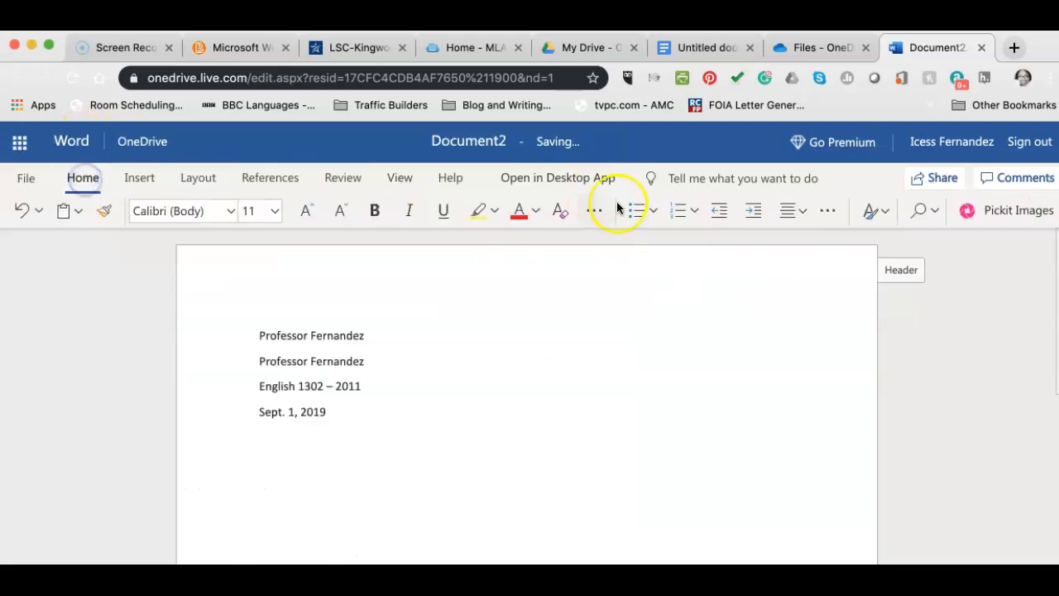
pyautogui.click(801, 209)
pyautogui.click(833, 279)
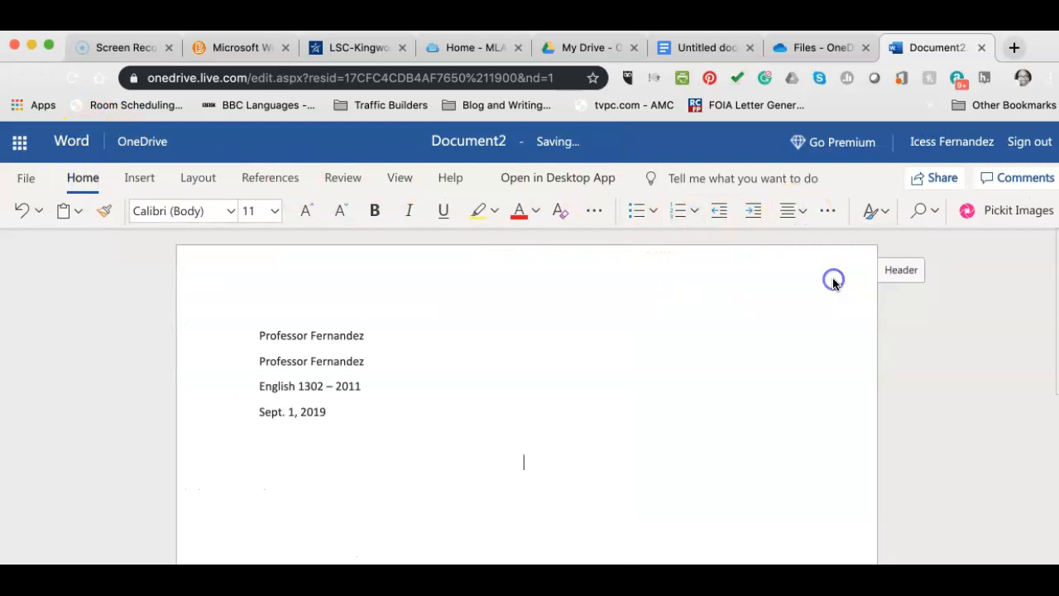
pyautogui.write('Title')
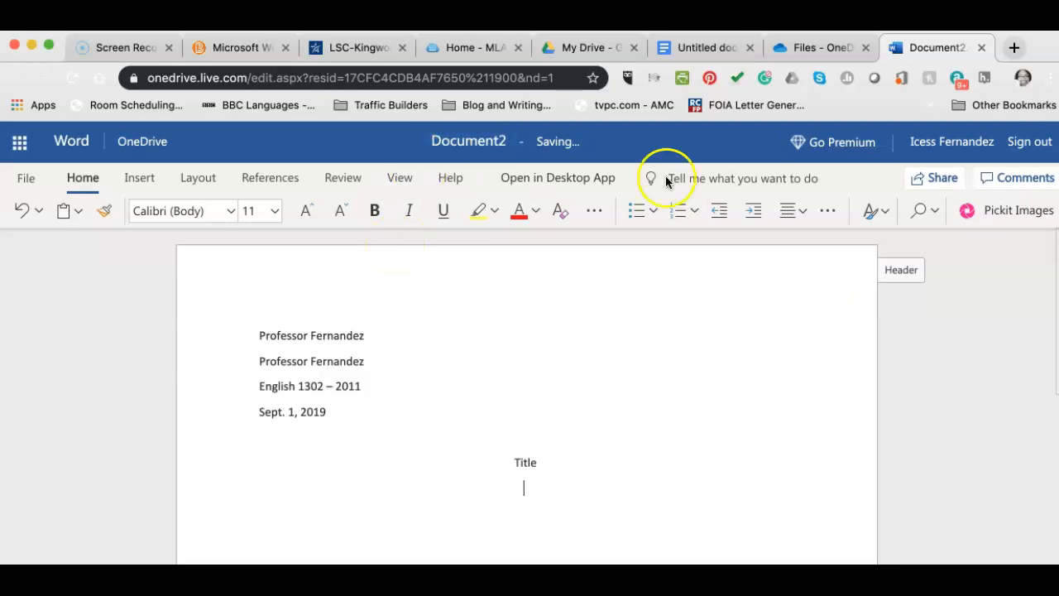
# Left-align the next line, type 'This is where your essay begins.', and select all text.
pyautogui.click(802, 213)
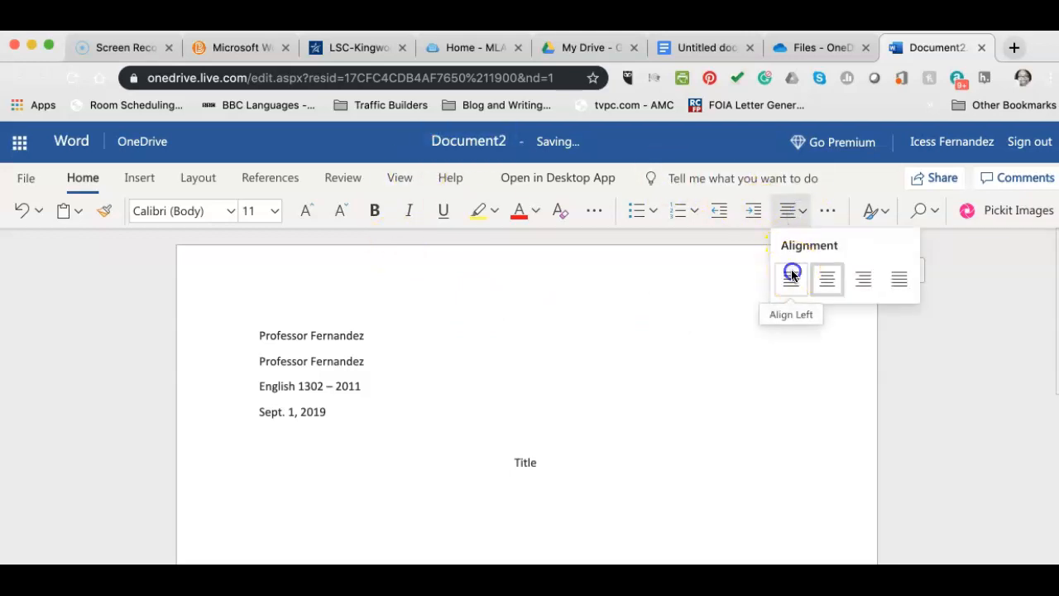
pyautogui.click(790, 276)
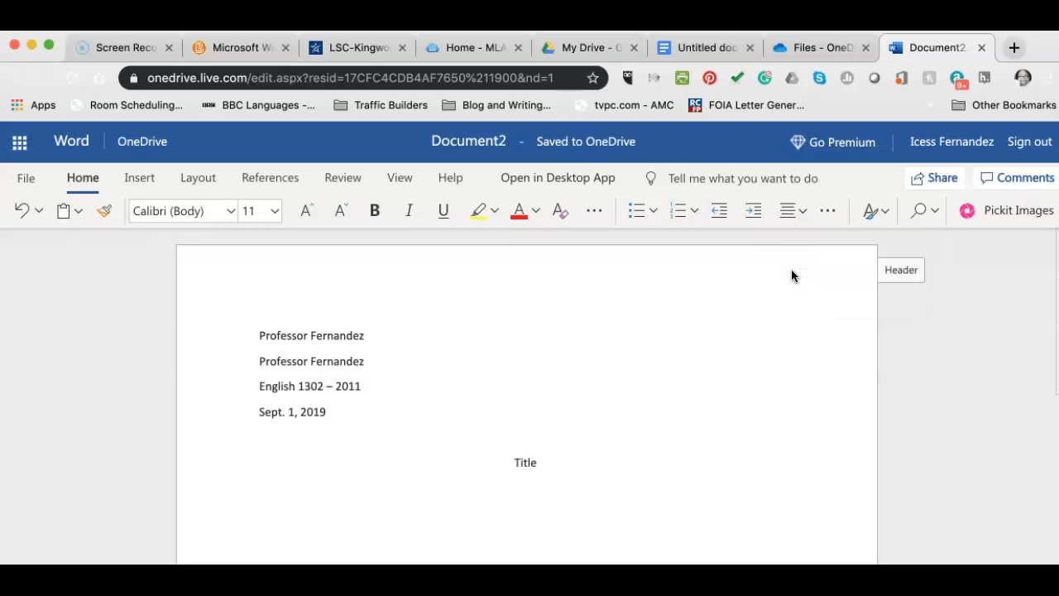
pyautogui.write('Thi')
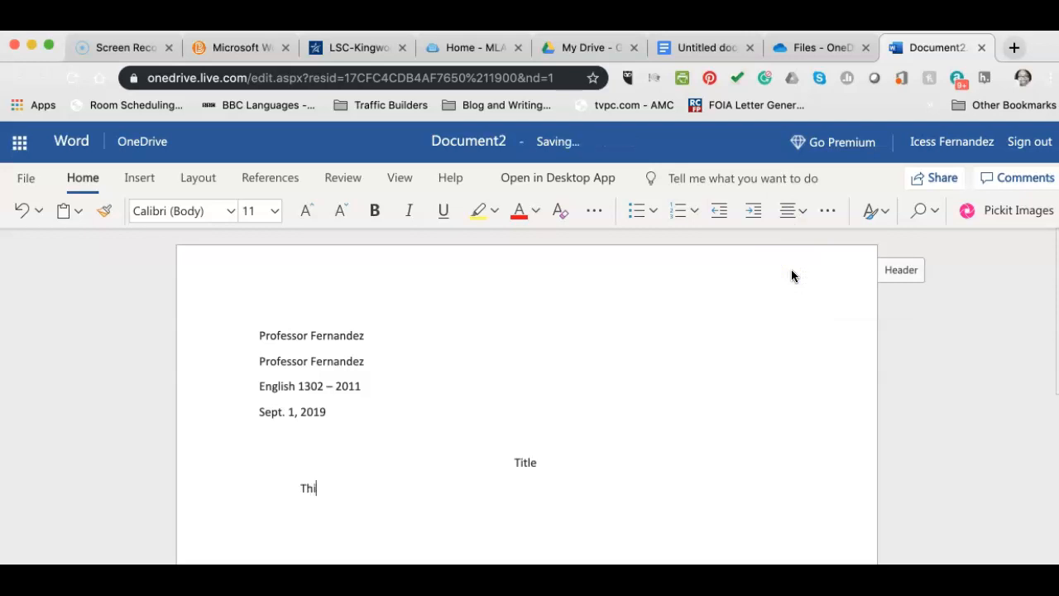
pyautogui.write('s is where your essay')
pyautogui.write('egins.')
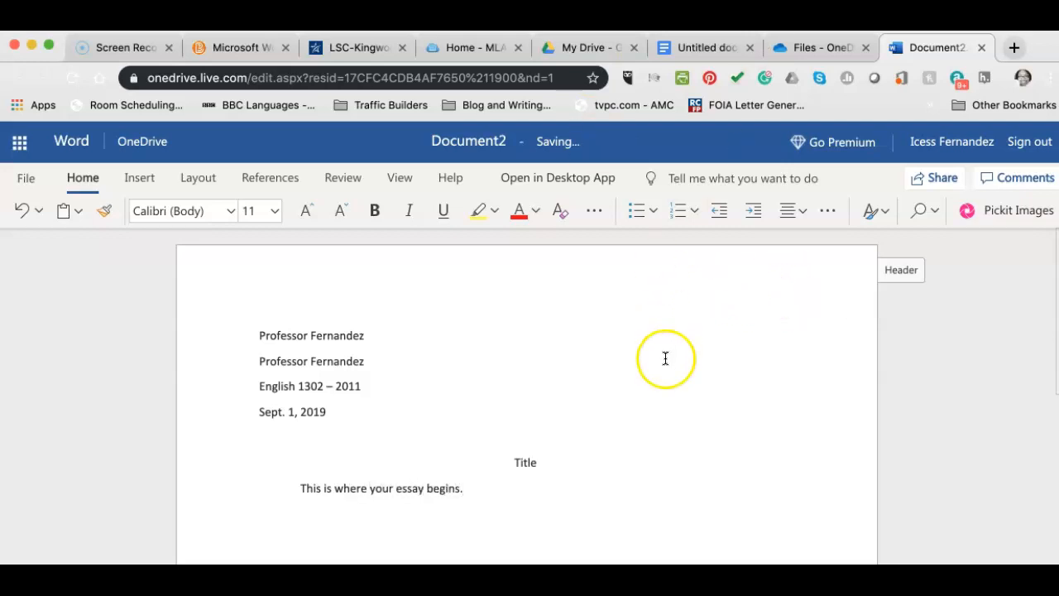
pyautogui.scroll(-2, 666, 359)
pyautogui.scroll(1, 665, 358)
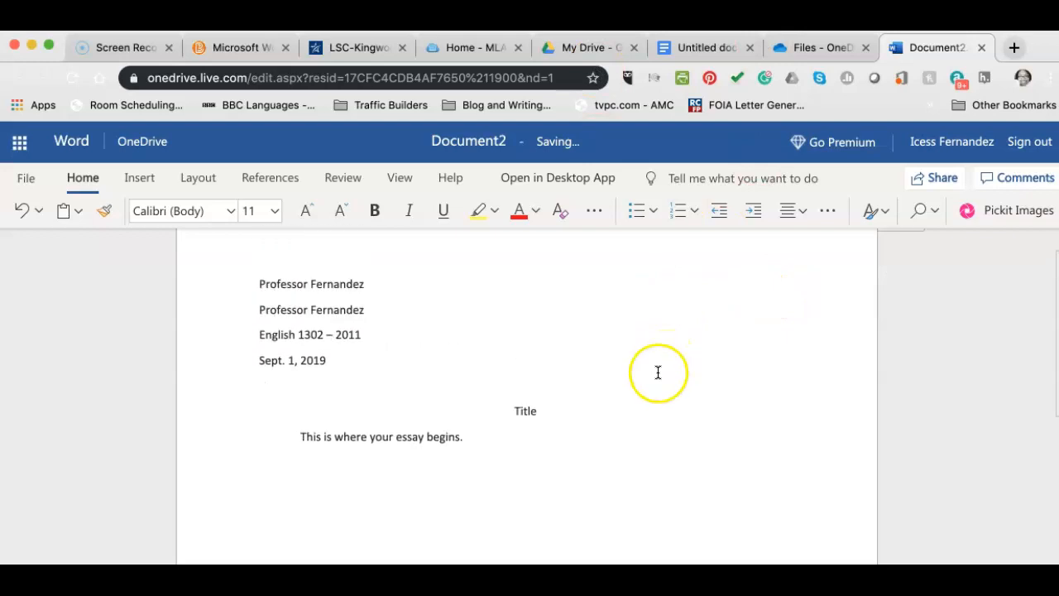
pyautogui.press('super+a')
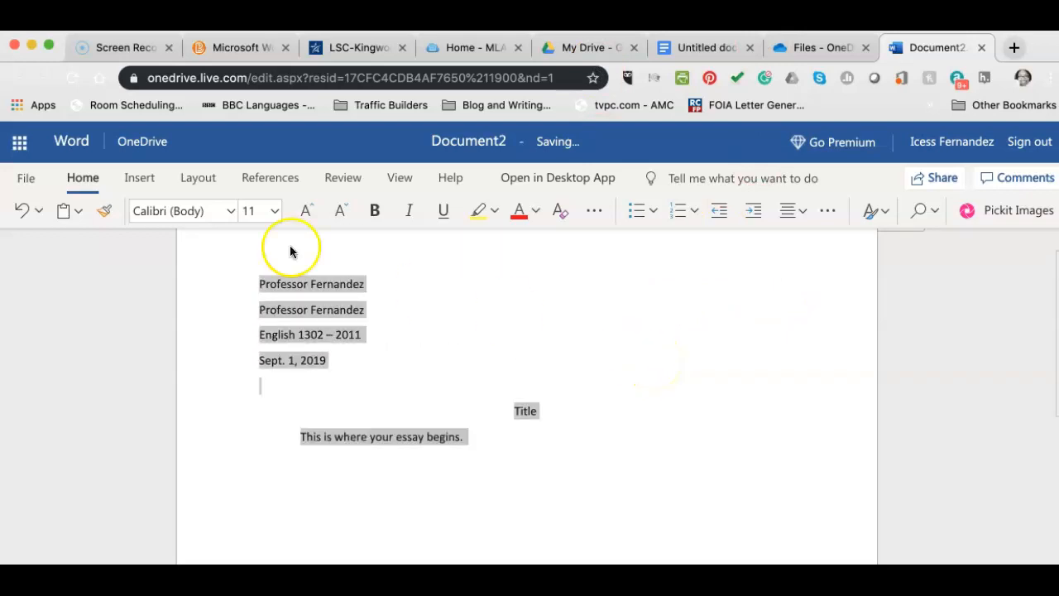
# Change all selected text to Times New Roman, size 12, then deselect it.
pyautogui.click(228, 213)
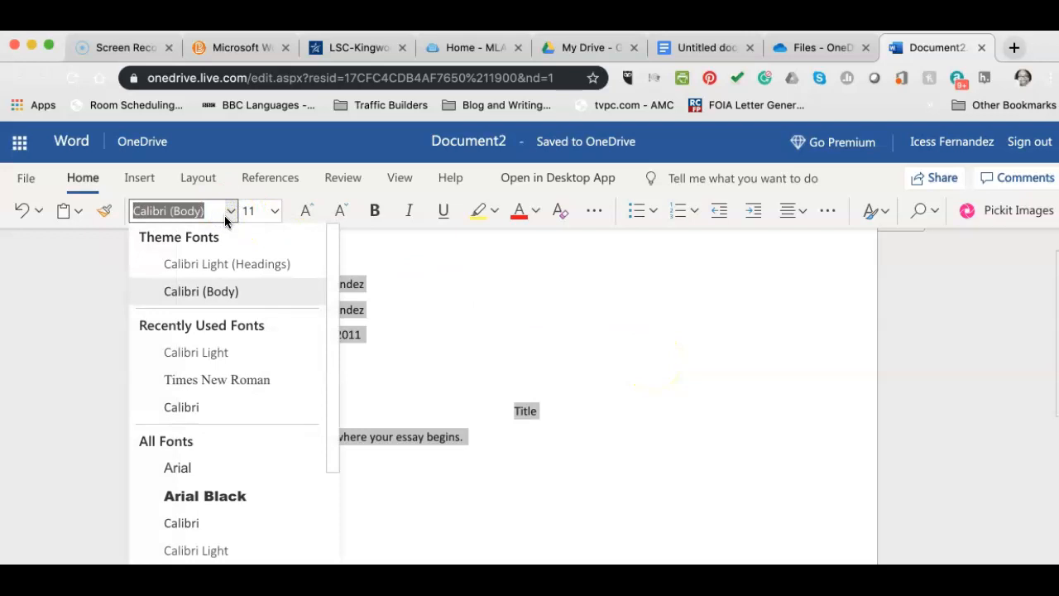
pyautogui.click(260, 376)
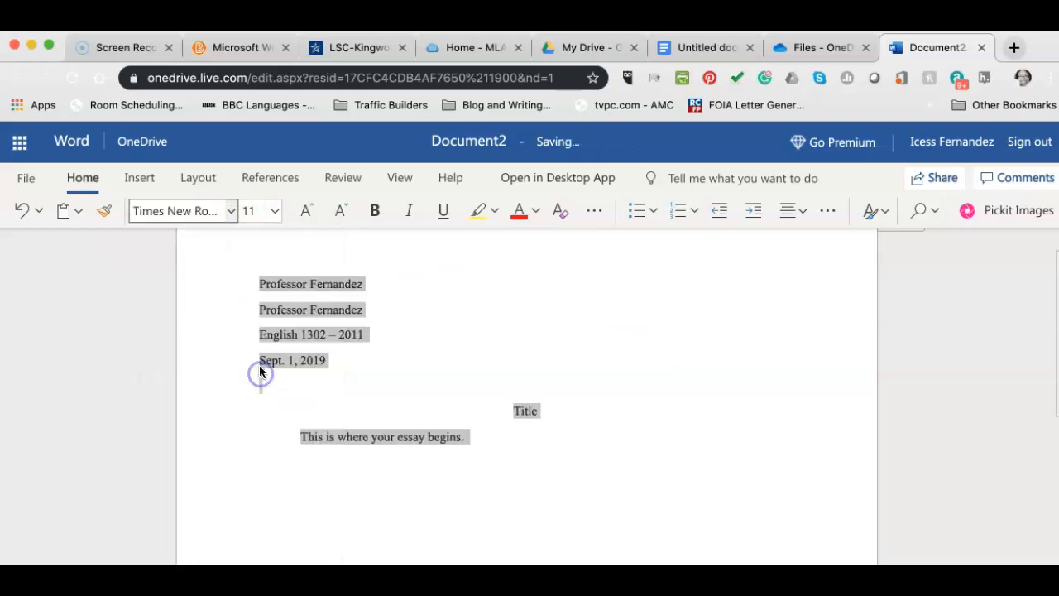
pyautogui.click(277, 213)
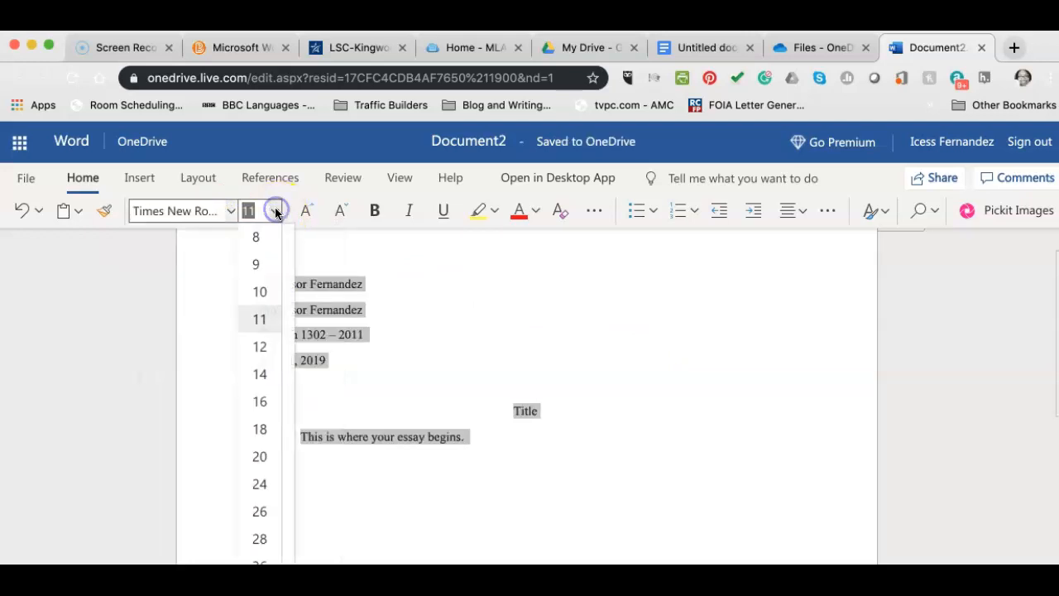
pyautogui.click(274, 347)
pyautogui.click(537, 359)
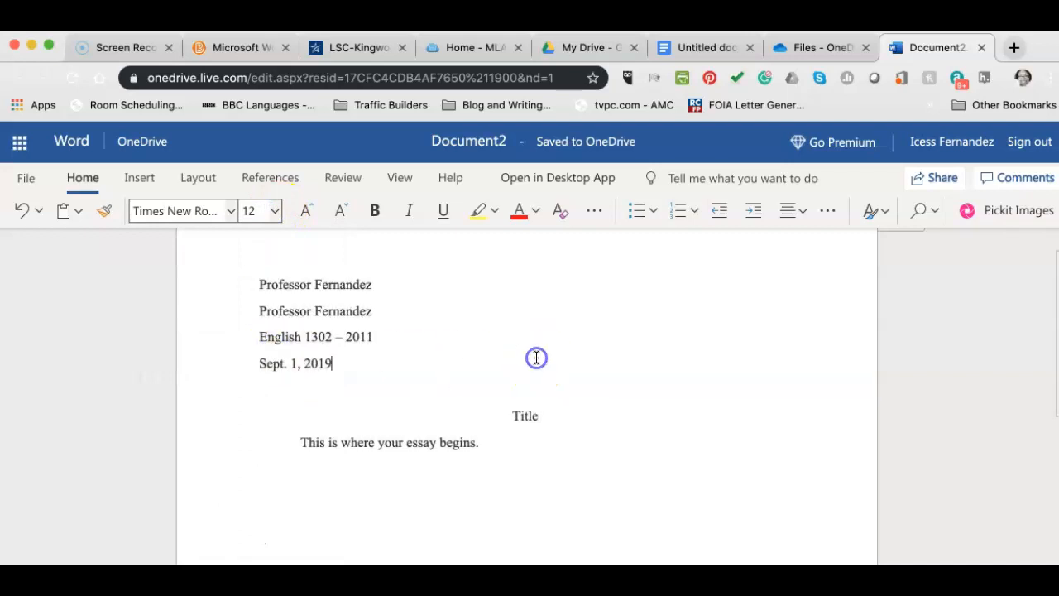
pyautogui.scroll(1, 536, 358)
pyautogui.scroll(-1, 536, 357)
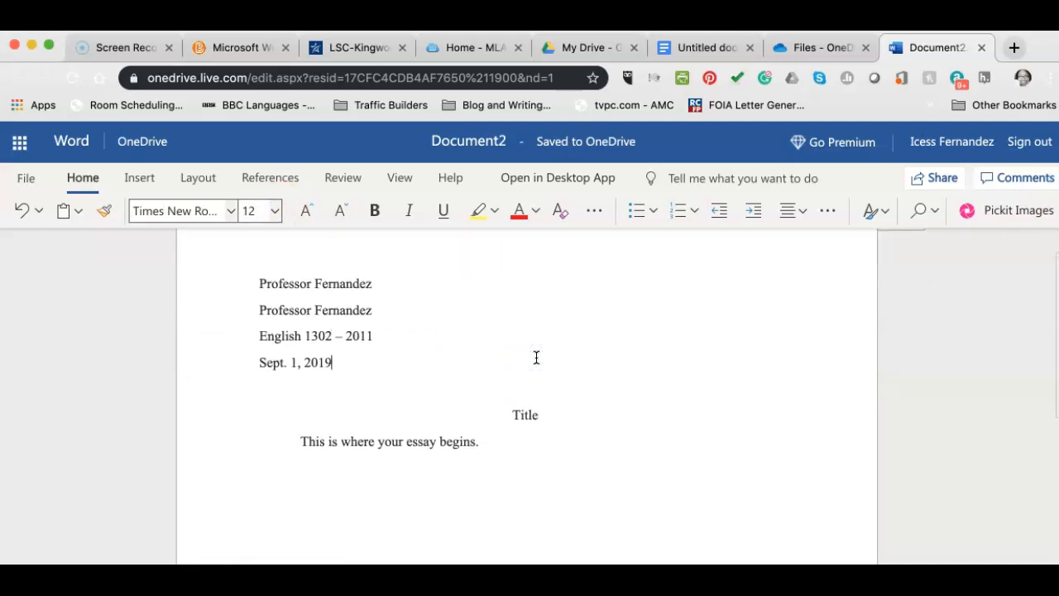
pyautogui.scroll(-1, 536, 358)
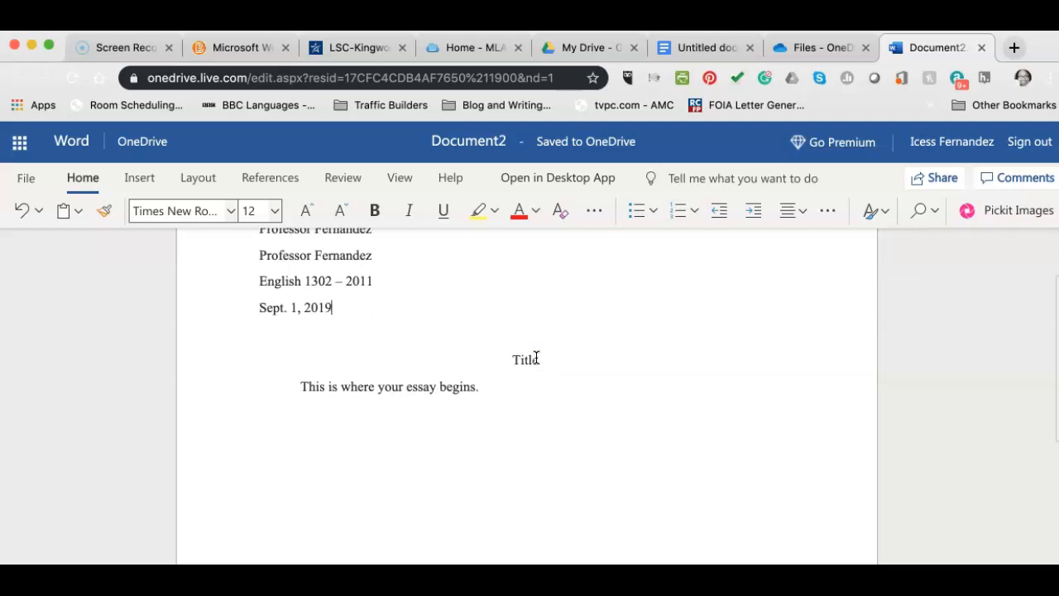
pyautogui.scroll(1, 537, 358)
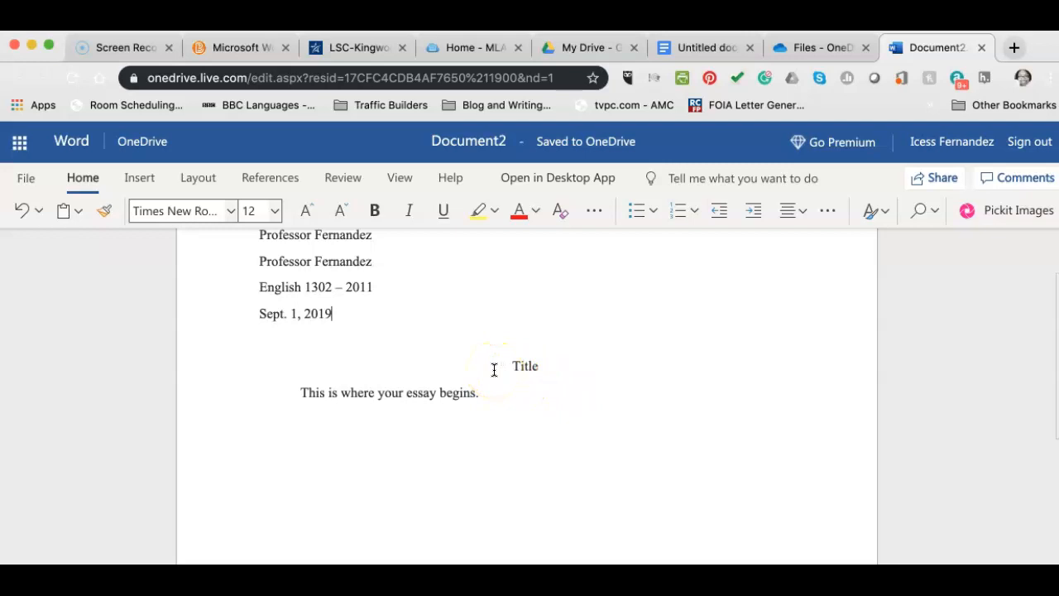
pyautogui.scroll(4, 494, 370)
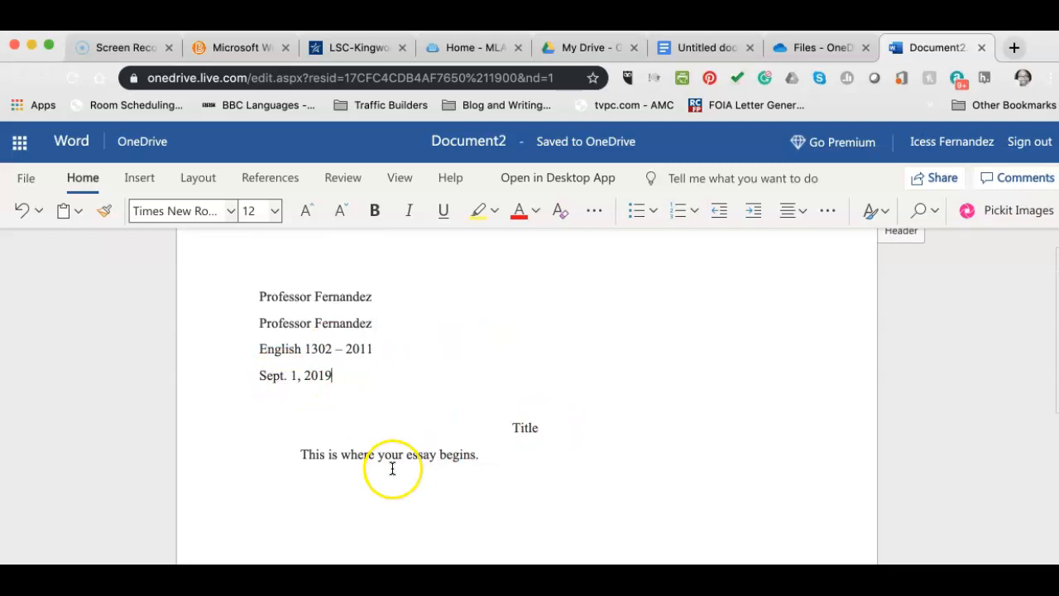
pyautogui.scroll(-4, 392, 466)
pyautogui.scroll(3, 394, 460)
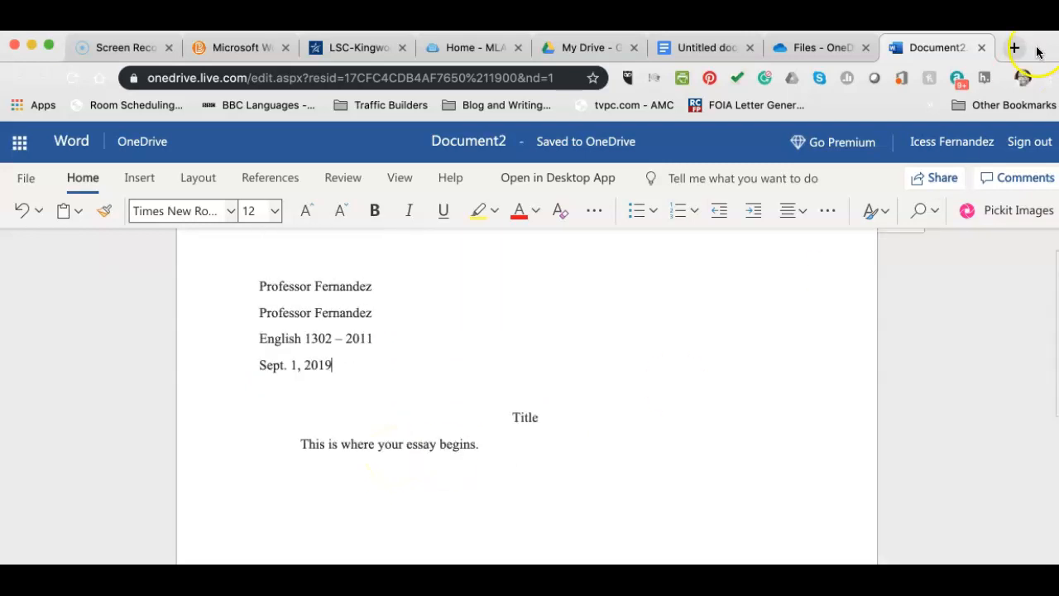
pyautogui.click(715, 47)
pyautogui.scroll(20, 358, 389)
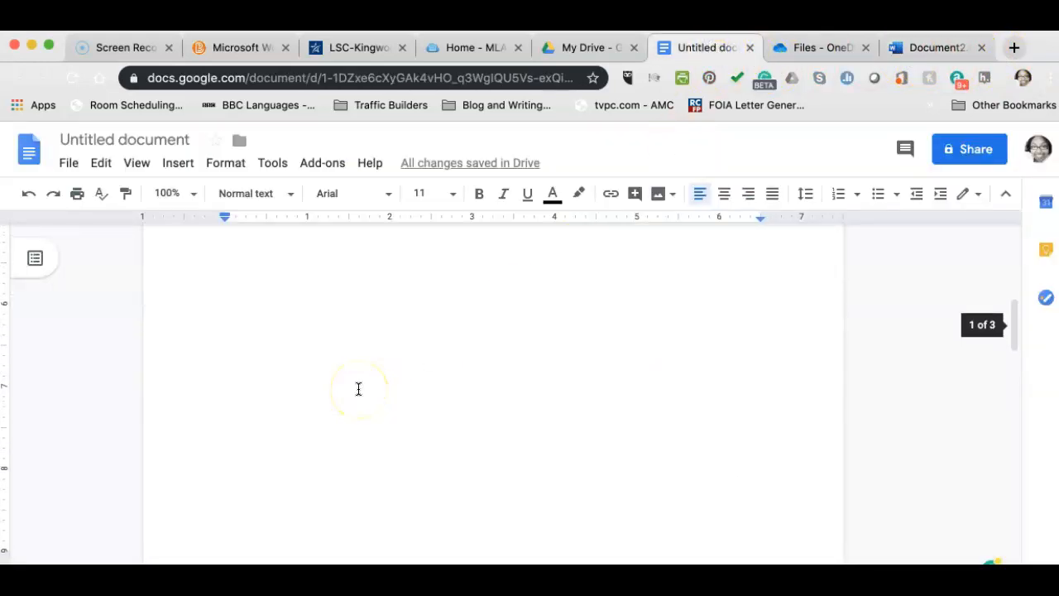
pyautogui.scroll(-5, 358, 389)
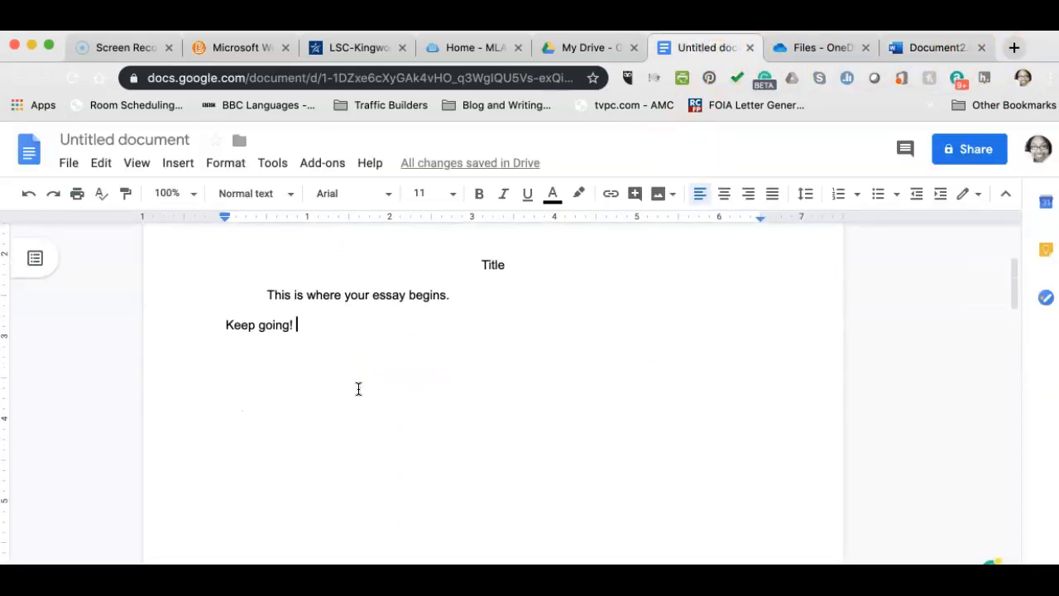
pyautogui.scroll(2, 373, 379)
pyautogui.scroll(3, 374, 380)
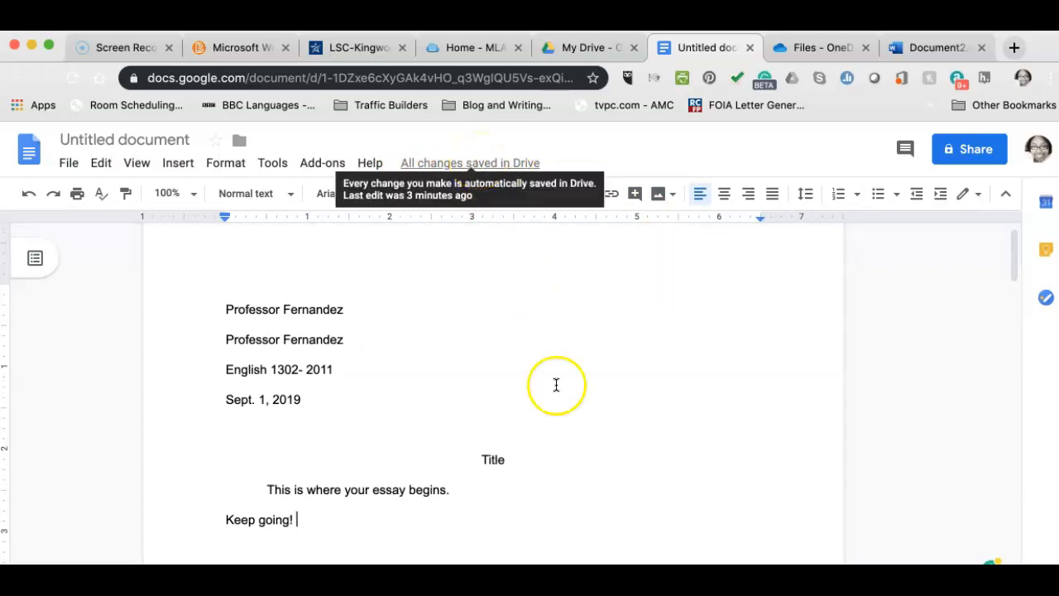
pyautogui.scroll(-2, 557, 419)
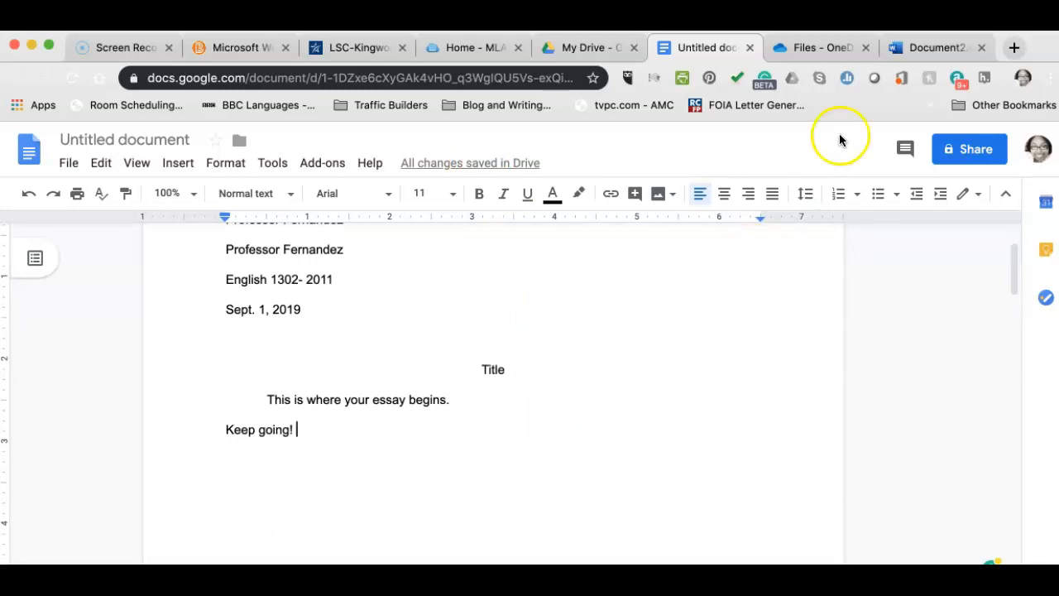
pyautogui.click(918, 49)
pyautogui.click(709, 74)
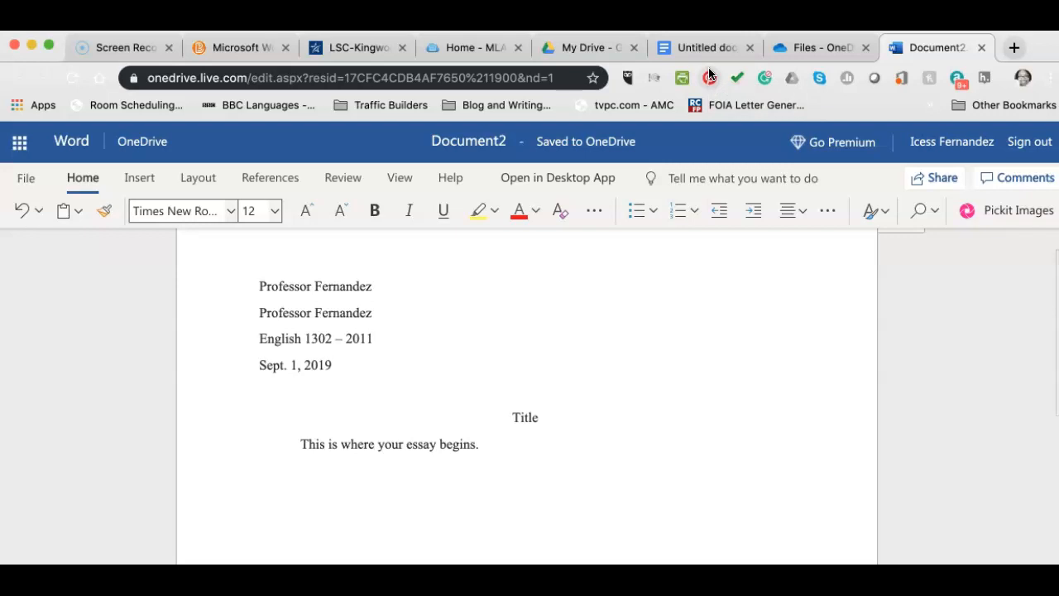
# Bring the Word Online Document2 page into focus.
pyautogui.click(672, 39)
pyautogui.click(648, 269)
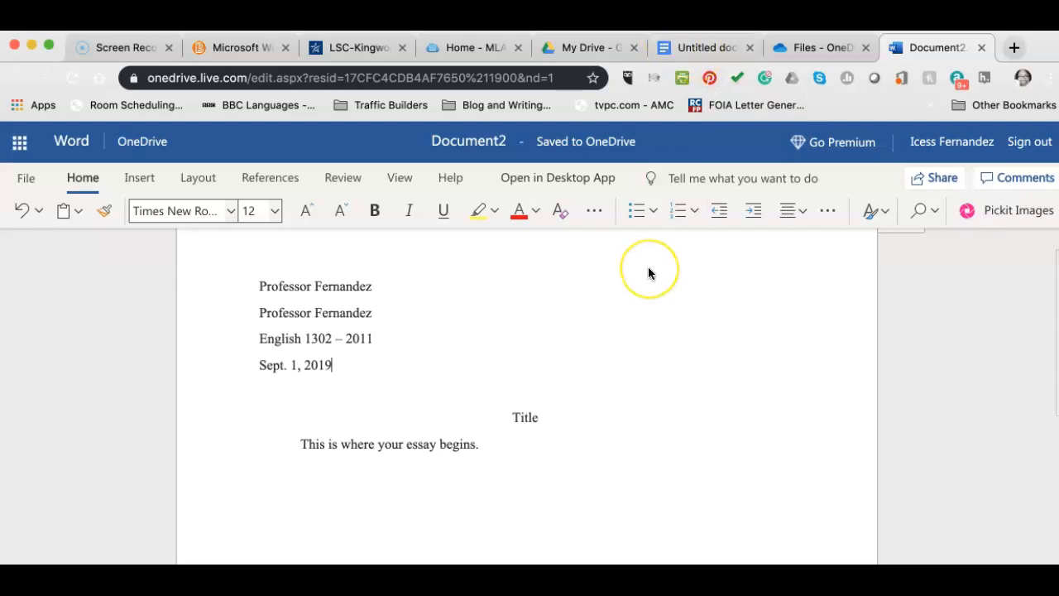
pyautogui.scroll(-6, 648, 269)
pyautogui.scroll(6, 648, 274)
pyautogui.click(729, 412)
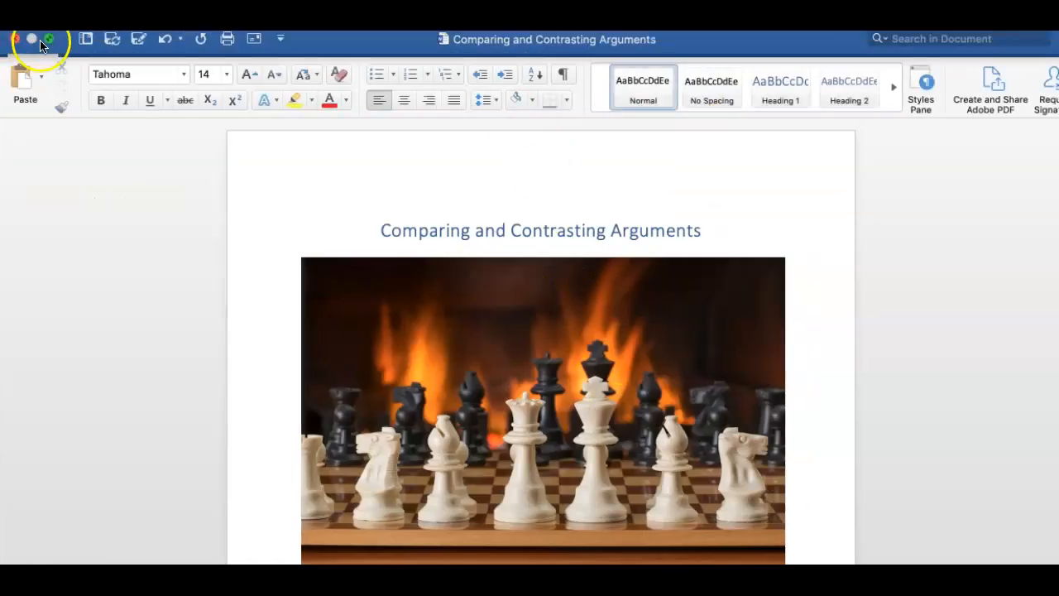
# Minimize desktop Word and move the browser to the OneDrive Files page.
pyautogui.click(49, 39)
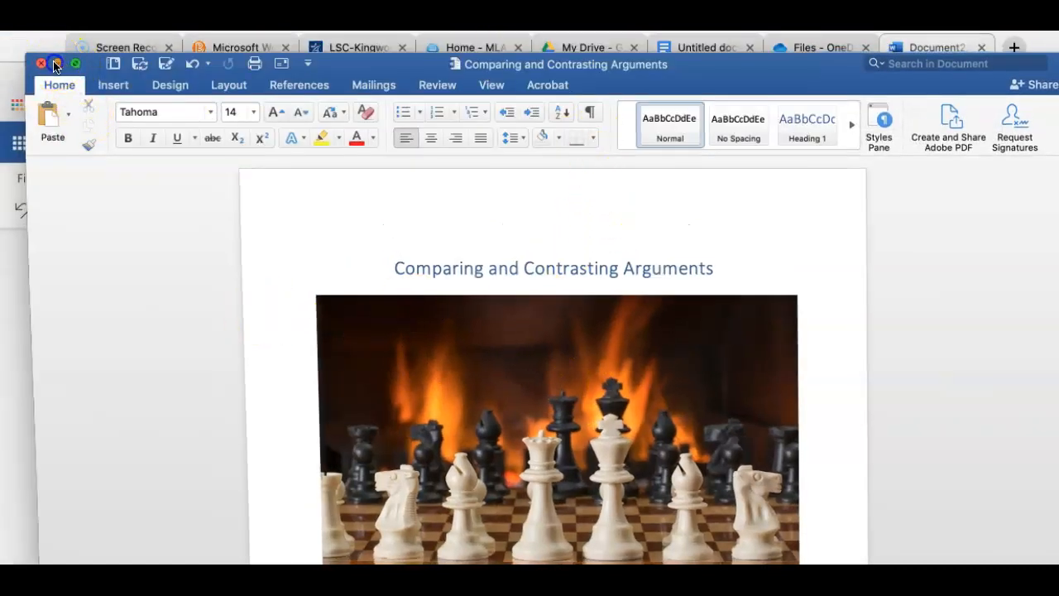
pyautogui.click(55, 64)
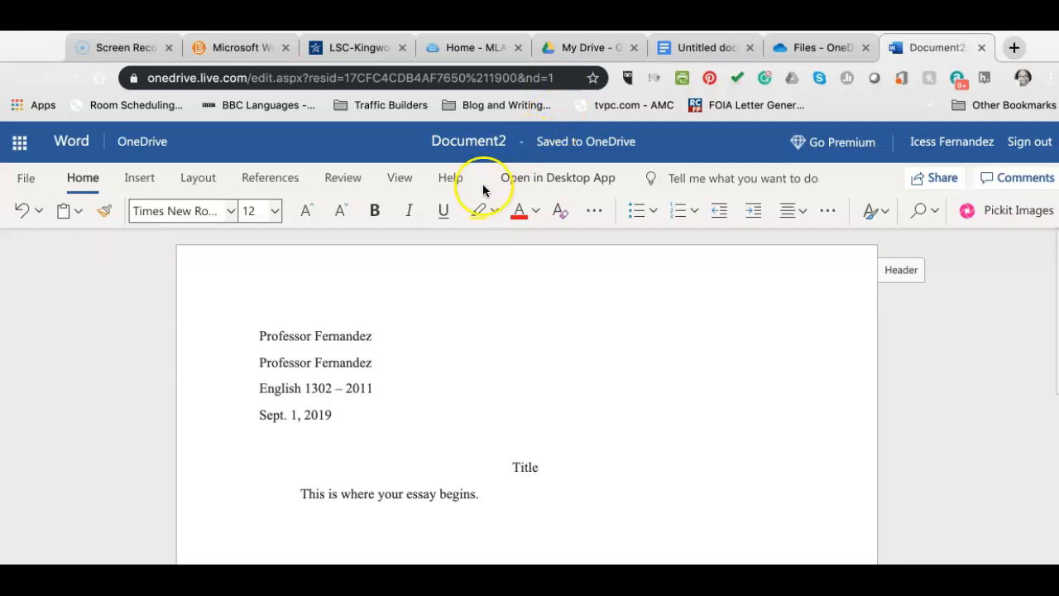
pyautogui.scroll(-2, 617, 515)
pyautogui.scroll(-2, 616, 515)
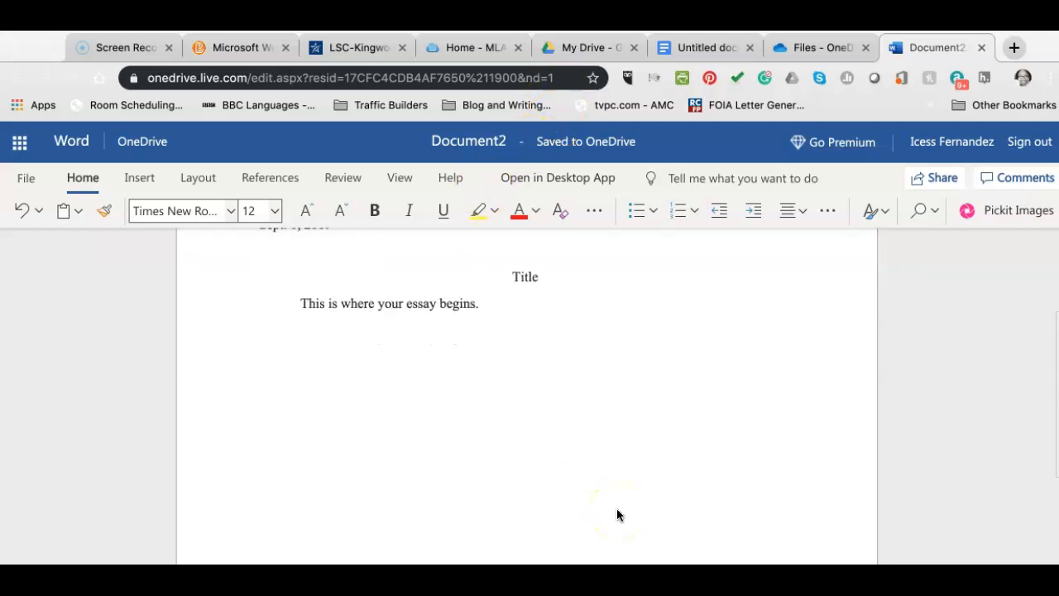
pyautogui.click(831, 46)
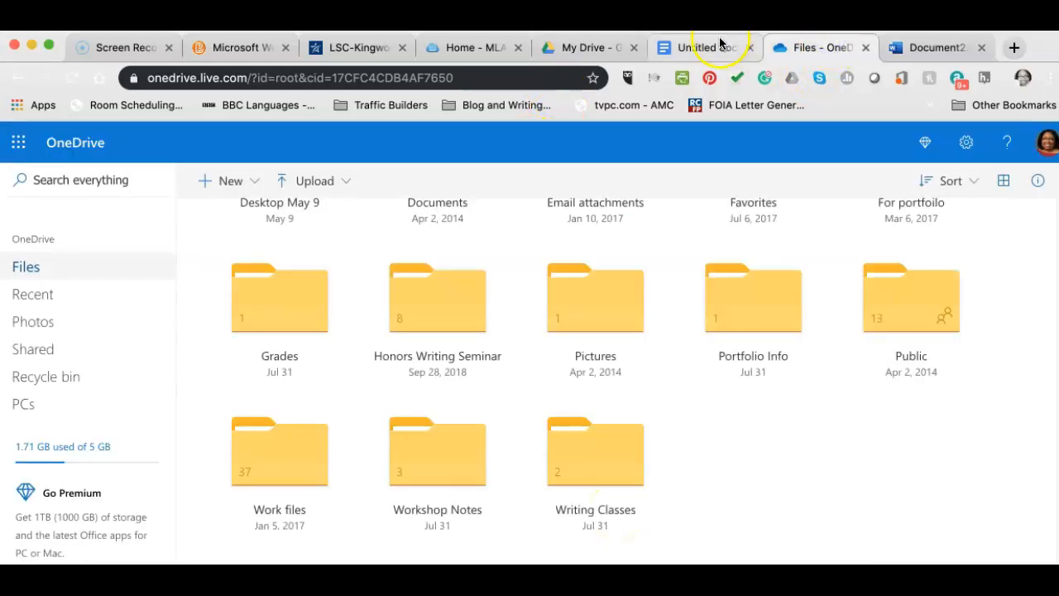
pyautogui.click(699, 48)
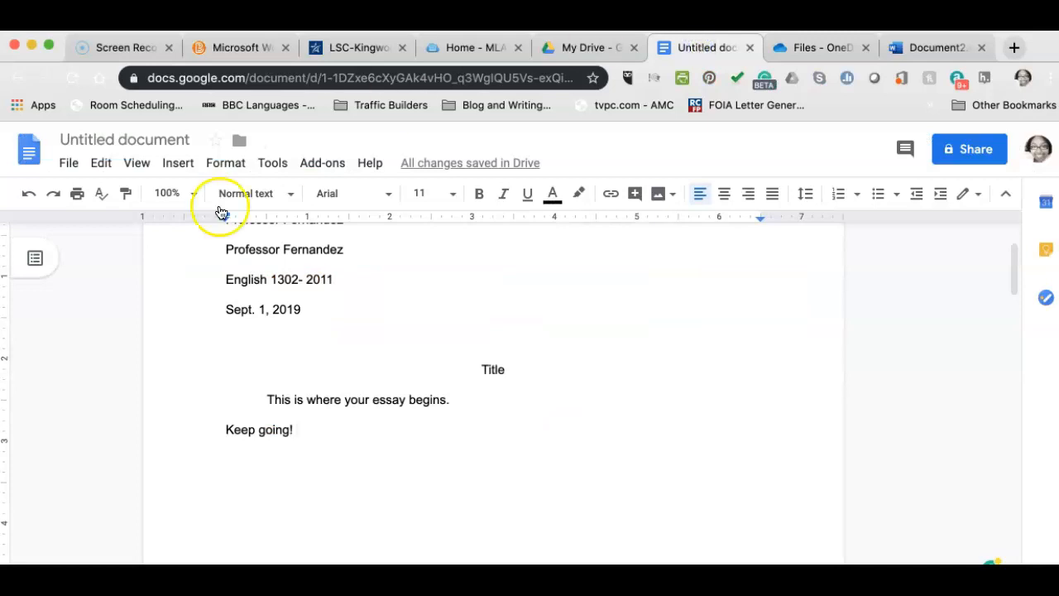